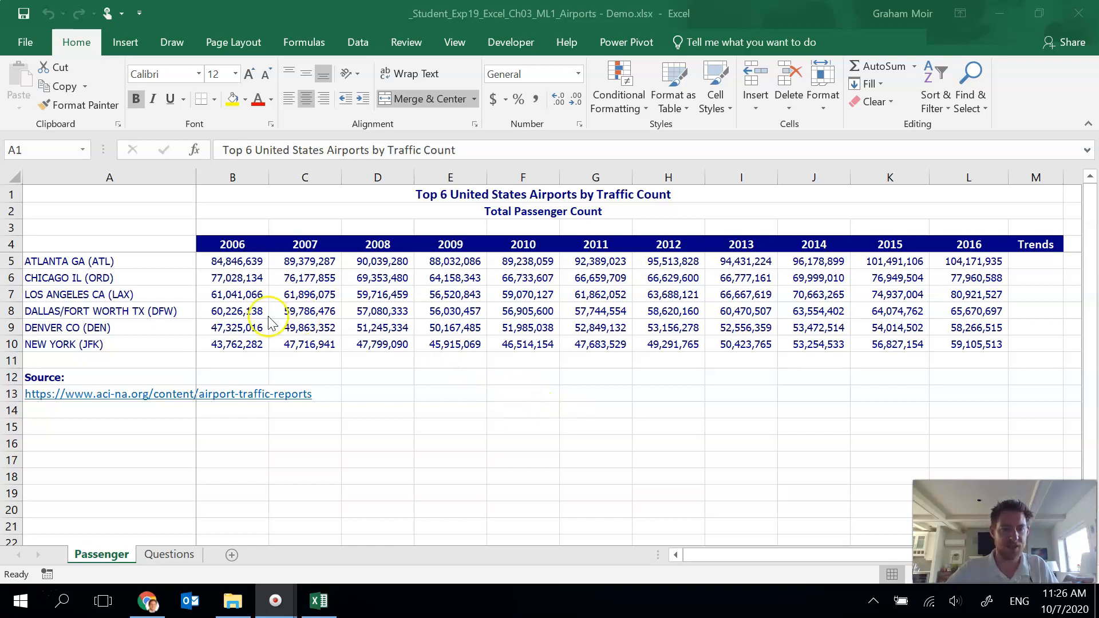
Step: Insert a clustered column chart from the airport passenger data in A4:L10 using Quick Analysis
{"action": "left_click", "coordinate": [99, 244]}
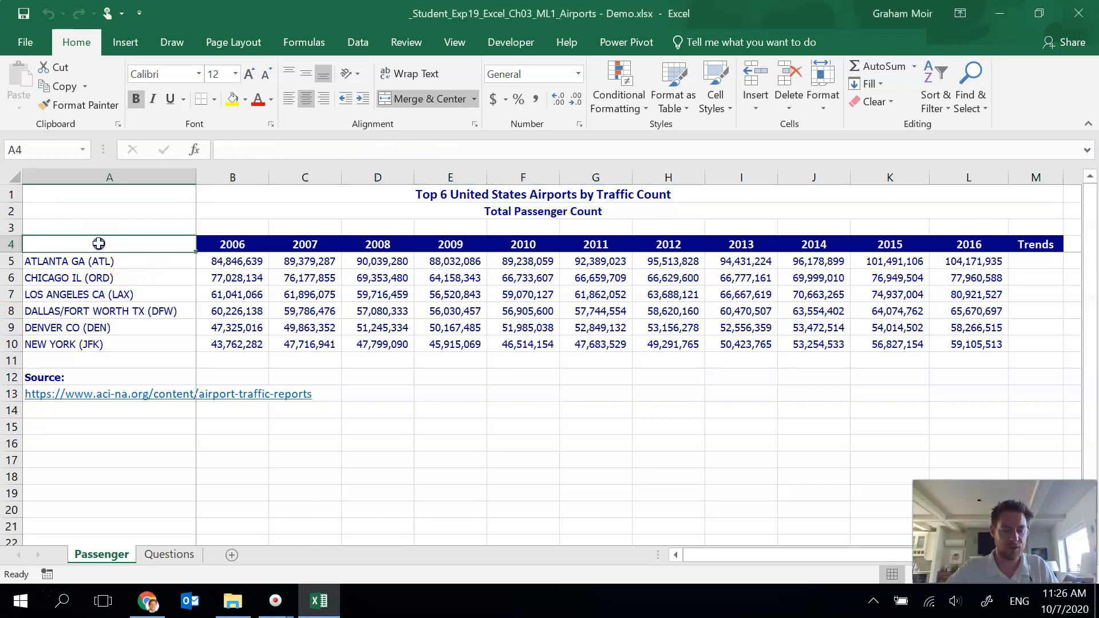
{"action": "left_click_drag", "start_coordinate": [98, 244], "coordinate": [972, 344]}
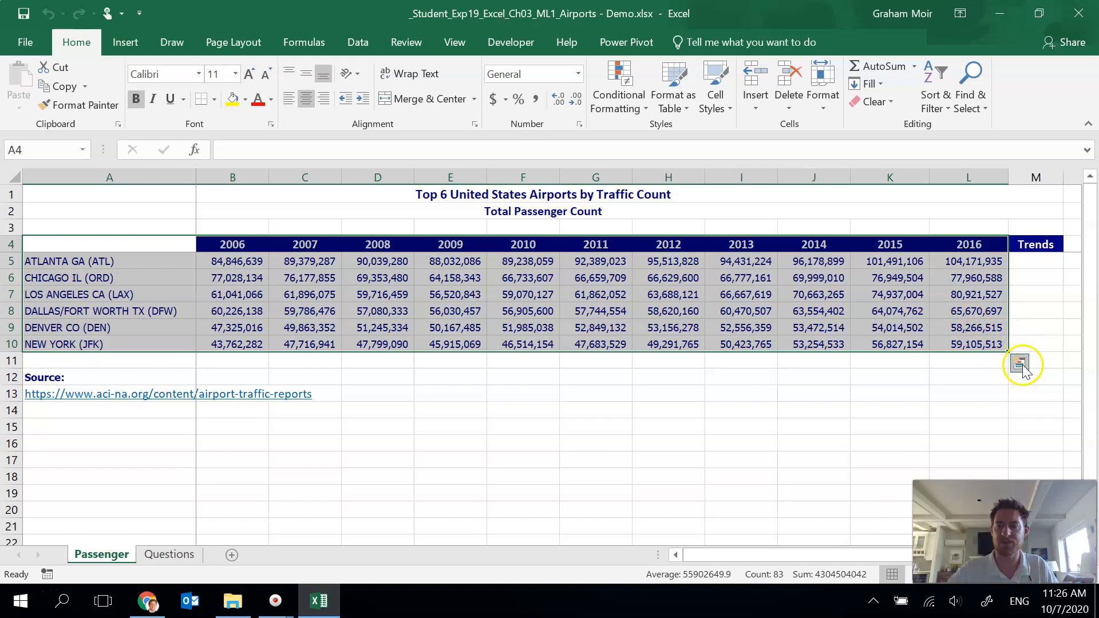
{"action": "left_click", "coordinate": [1019, 364]}
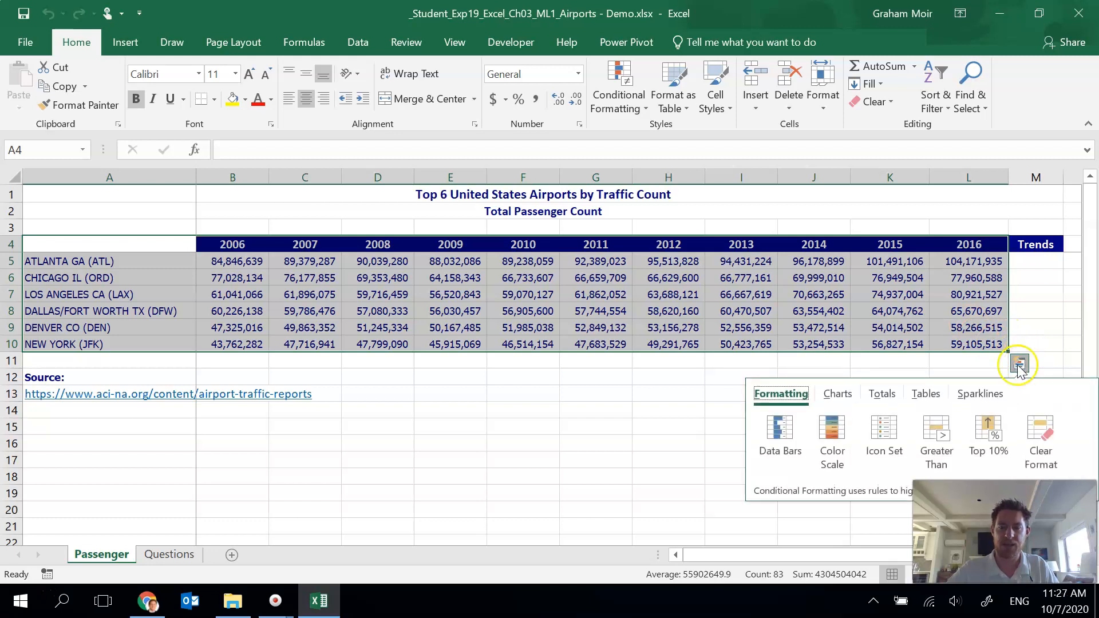
{"action": "left_click", "coordinate": [838, 395]}
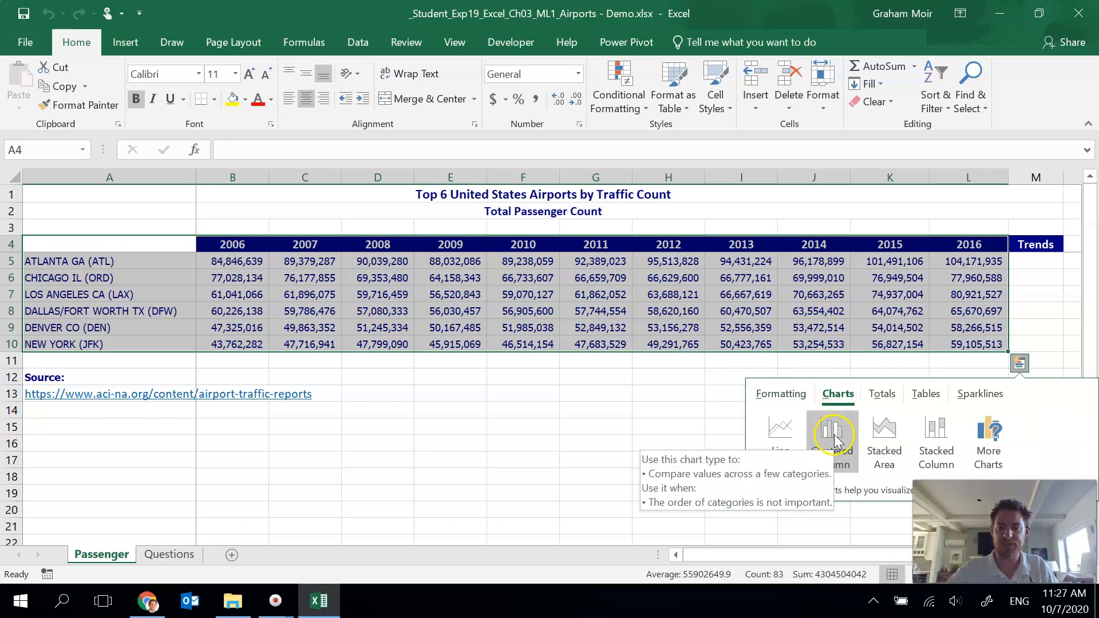
{"action": "mouse_move", "coordinate": [834, 440]}
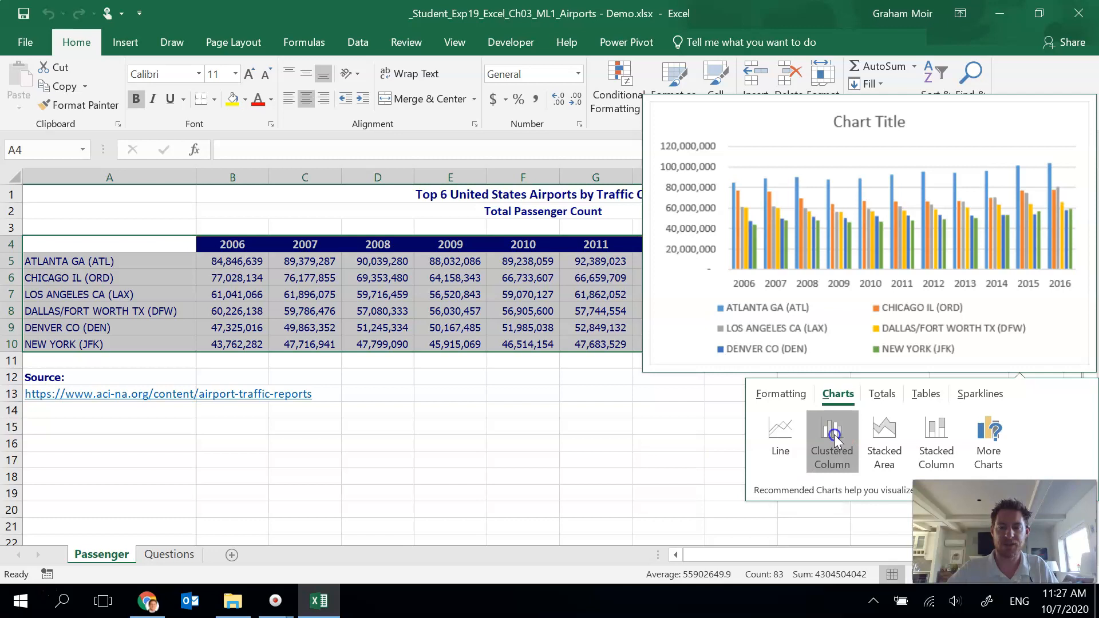
{"action": "left_click", "coordinate": [833, 440]}
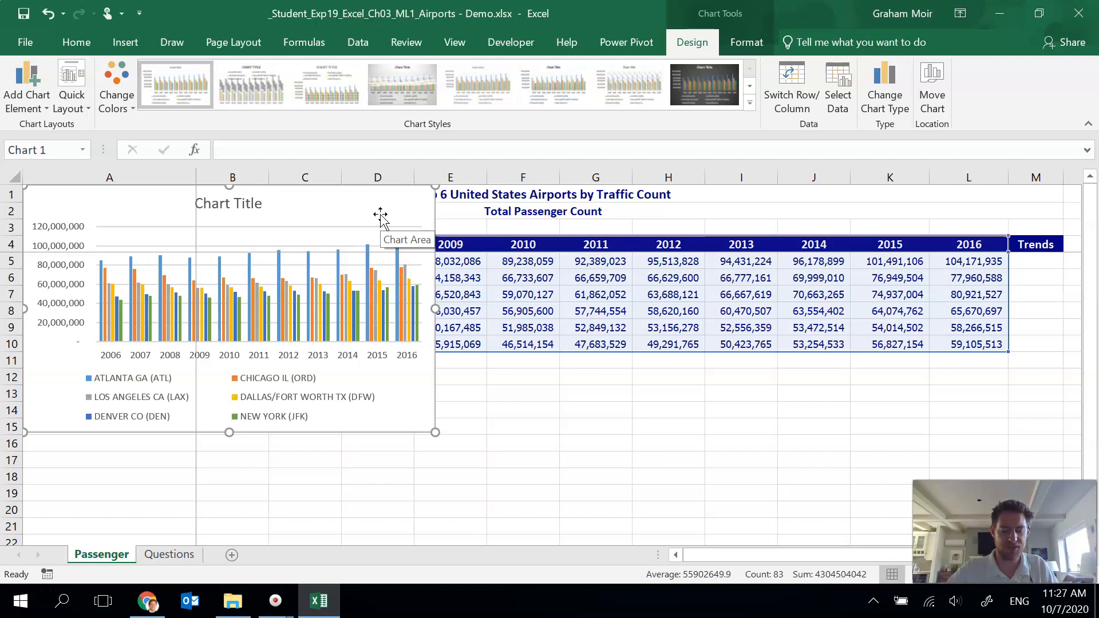
Step: Move the chart so it sits below the data starting at cell A15
{"action": "left_click", "coordinate": [381, 216]}
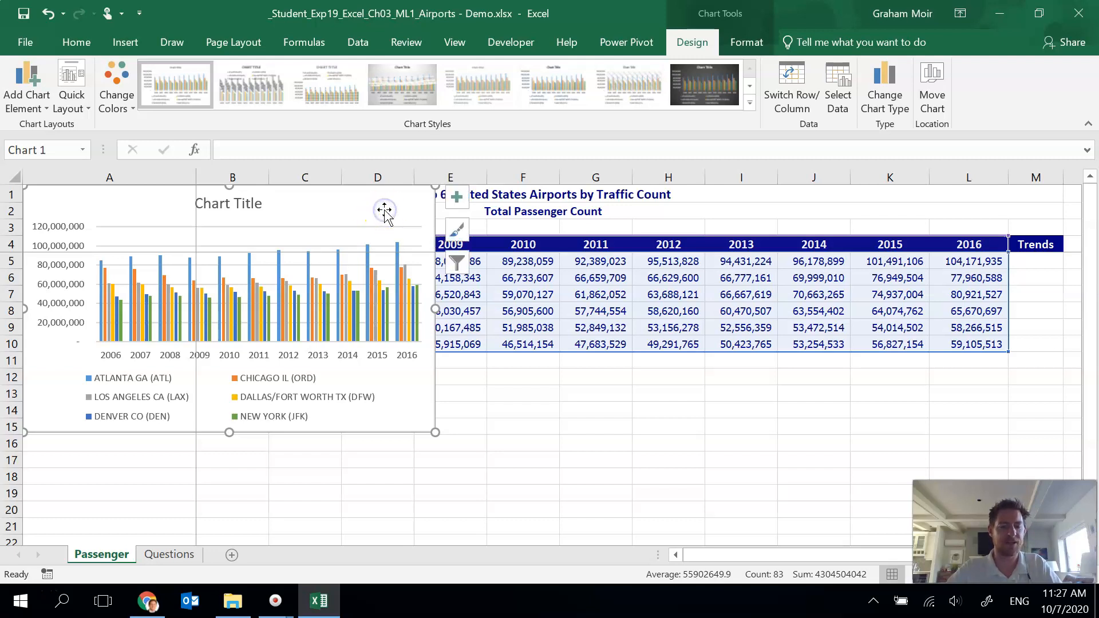
{"action": "key", "text": "Delete"}
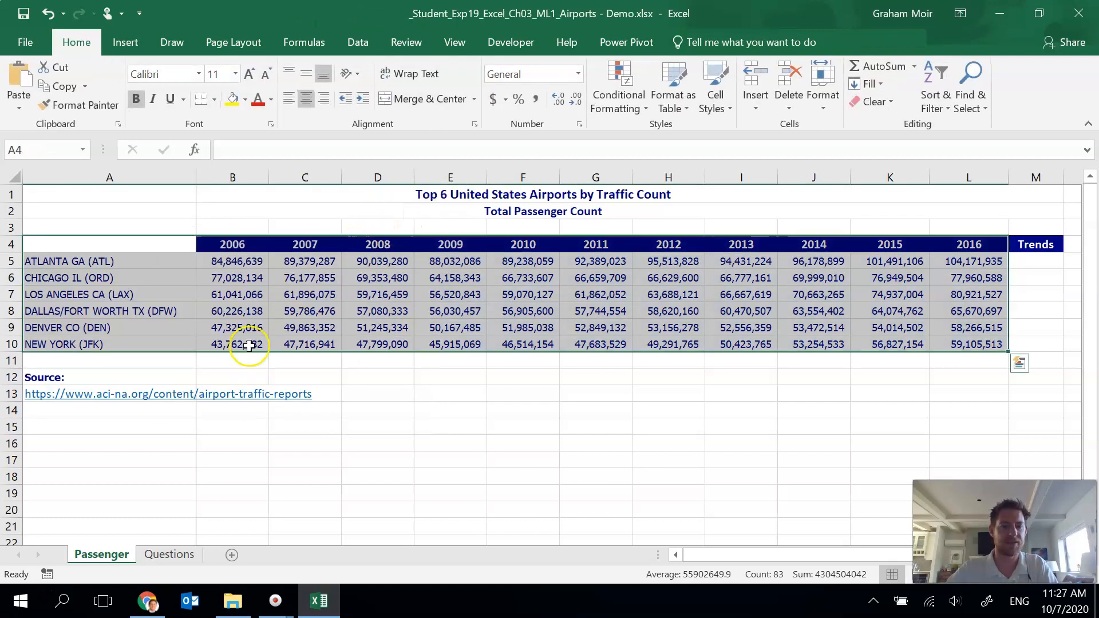
{"action": "left_click", "coordinate": [36, 430]}
{"action": "key", "text": "ctrl+v"}
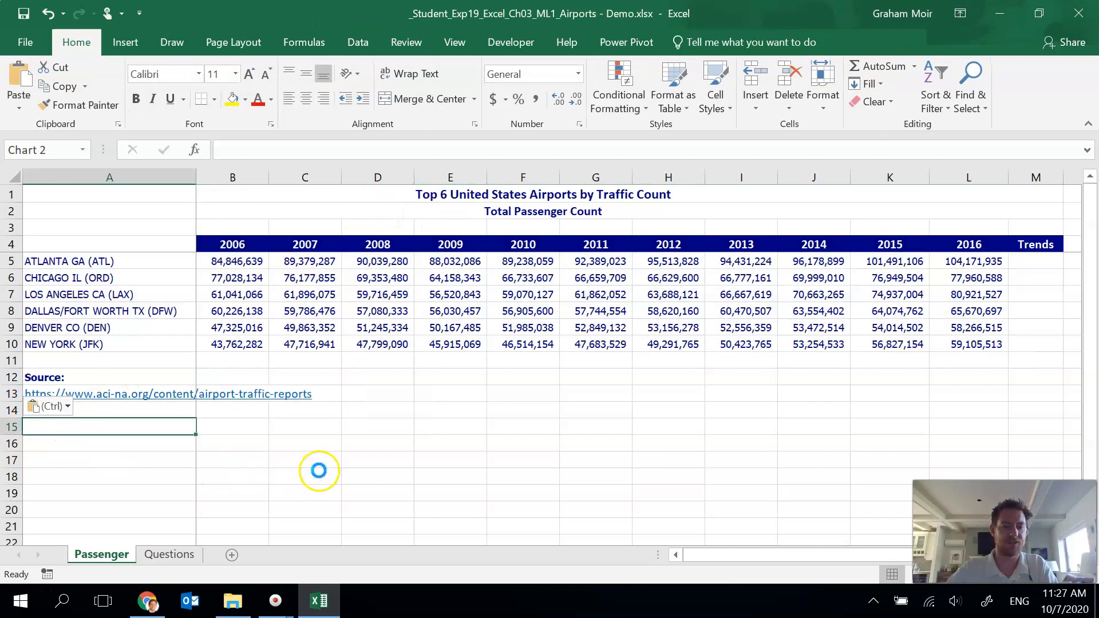
Step: Change the chart title to Passengers by Top U.S. Airports
{"action": "scroll", "coordinate": [531, 396], "scroll_direction": "down", "scroll_amount": 1}
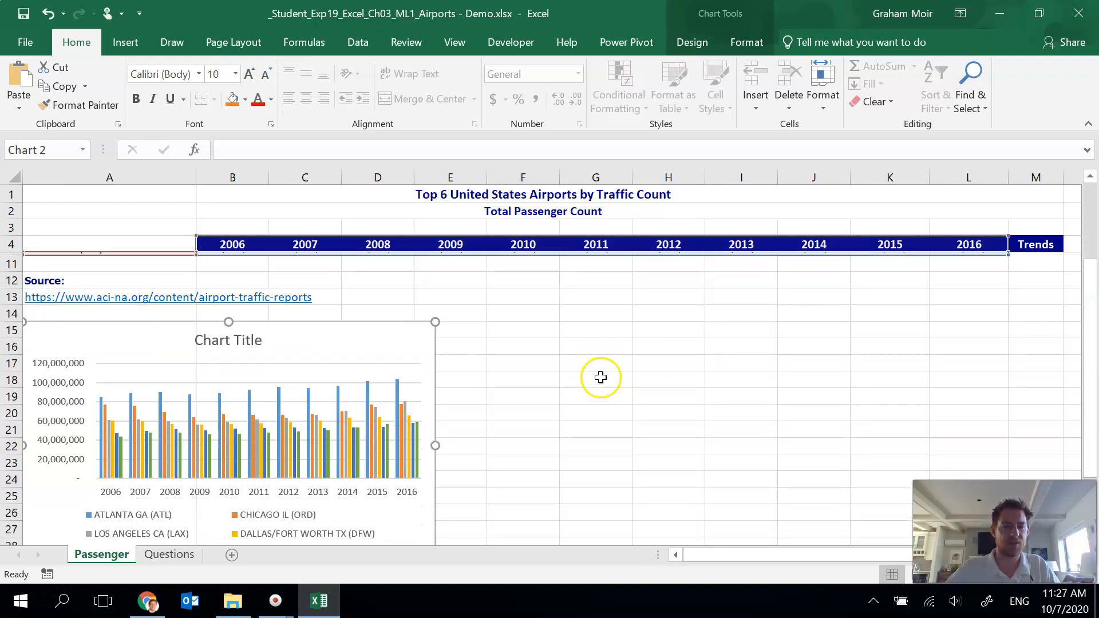
{"action": "scroll", "coordinate": [600, 376], "scroll_direction": "down", "scroll_amount": 2}
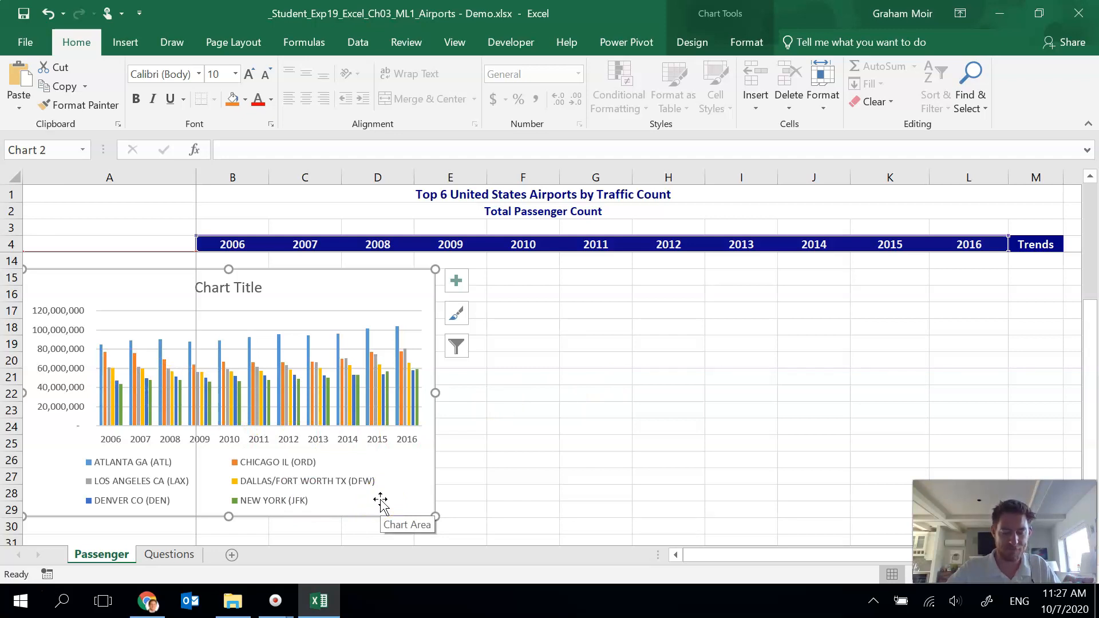
{"action": "left_click", "coordinate": [234, 289]}
{"action": "left_click", "coordinate": [260, 292]}
{"action": "left_click_drag", "start_coordinate": [260, 292], "coordinate": [196, 291]}
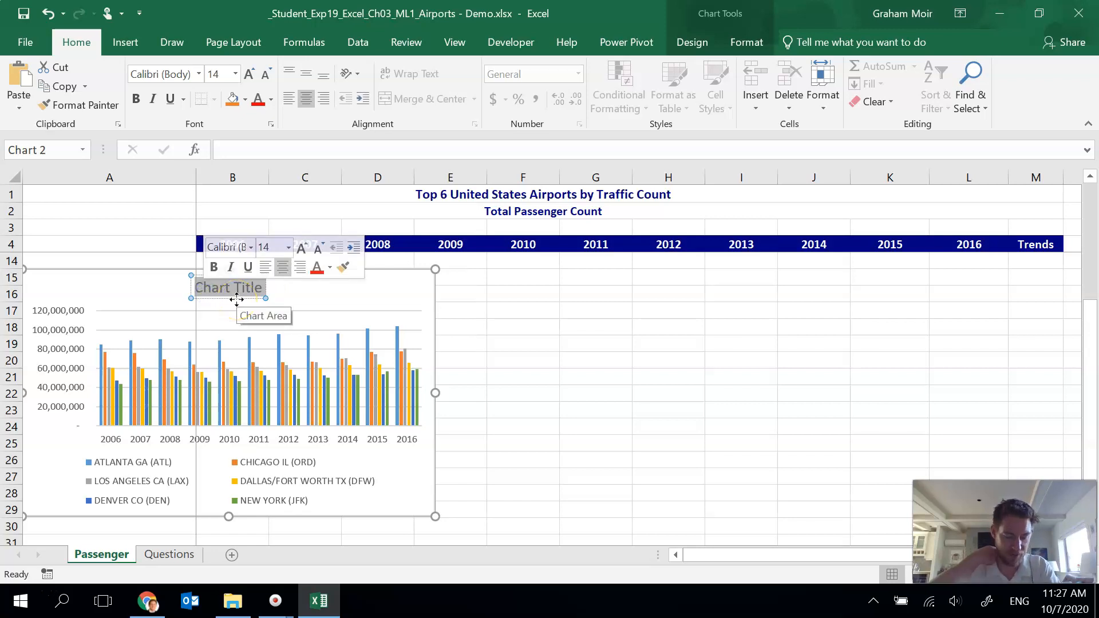
{"action": "type", "text": "Pase"}
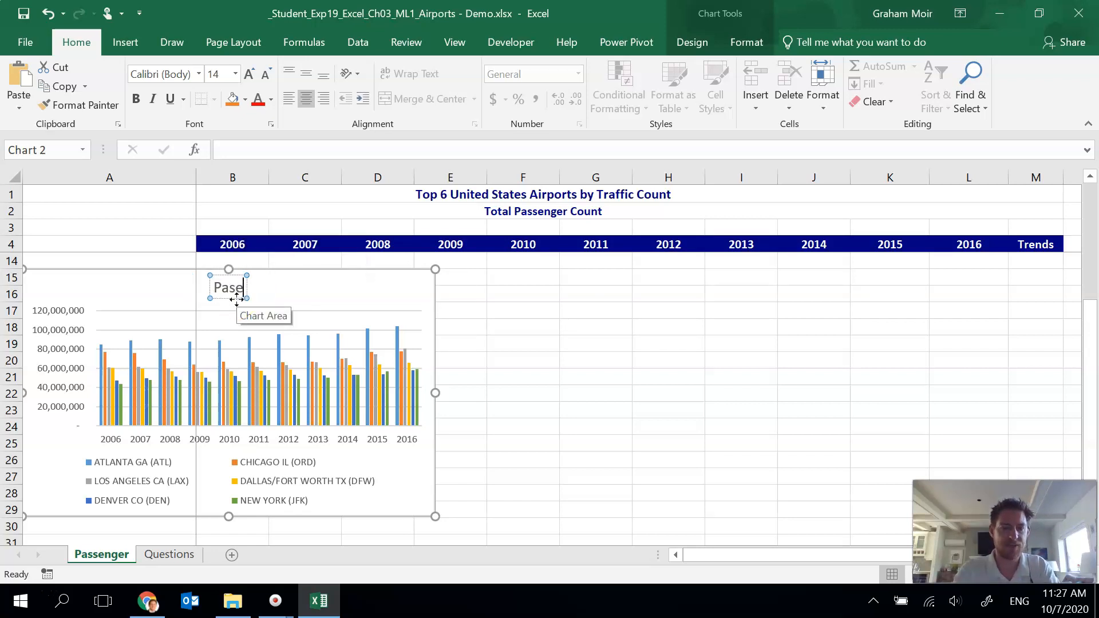
{"action": "key", "text": "BackSpace"}
{"action": "type", "text": "sengers"}
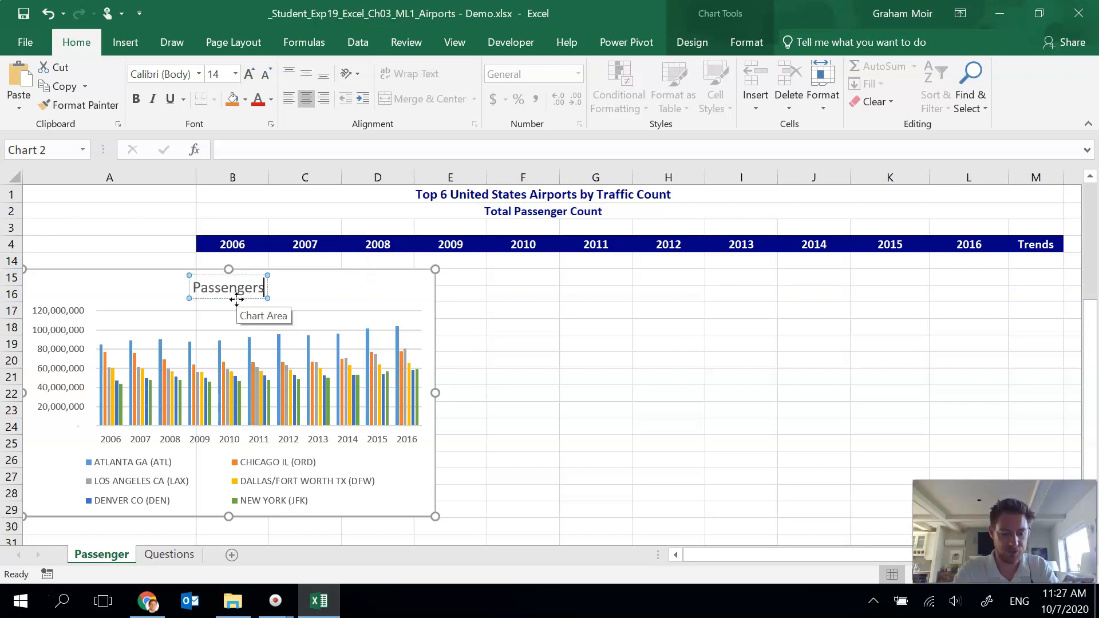
{"action": "type", "text": " by Top "}
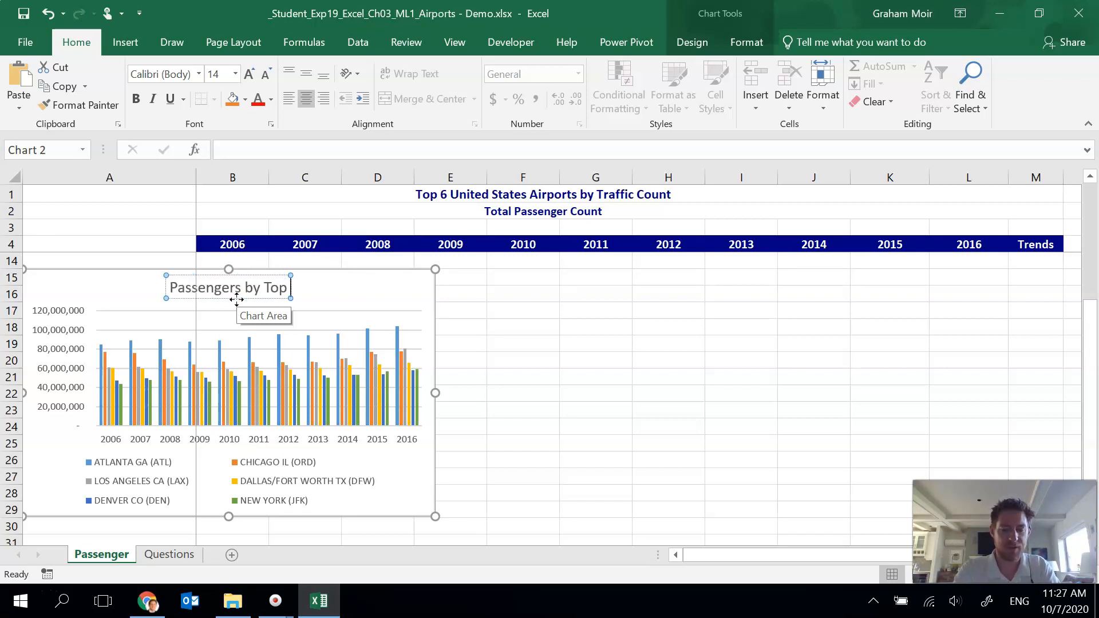
{"action": "type", "text": "U.S. Airports"}
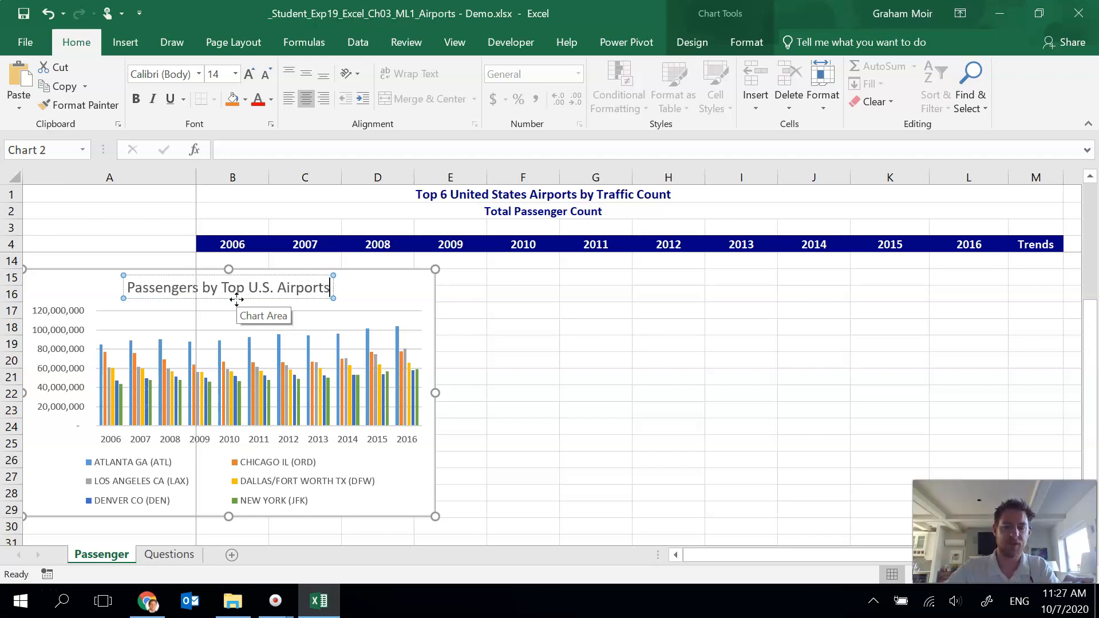
{"action": "key", "text": "Return"}
{"action": "key", "text": "BackSpace"}
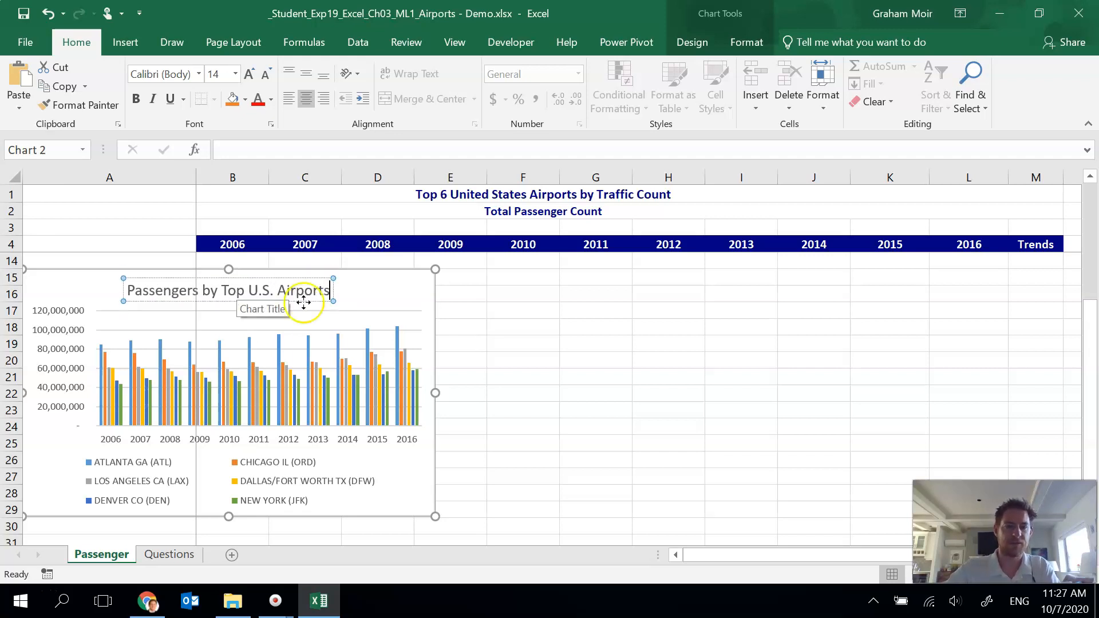
{"action": "left_click", "coordinate": [396, 289]}
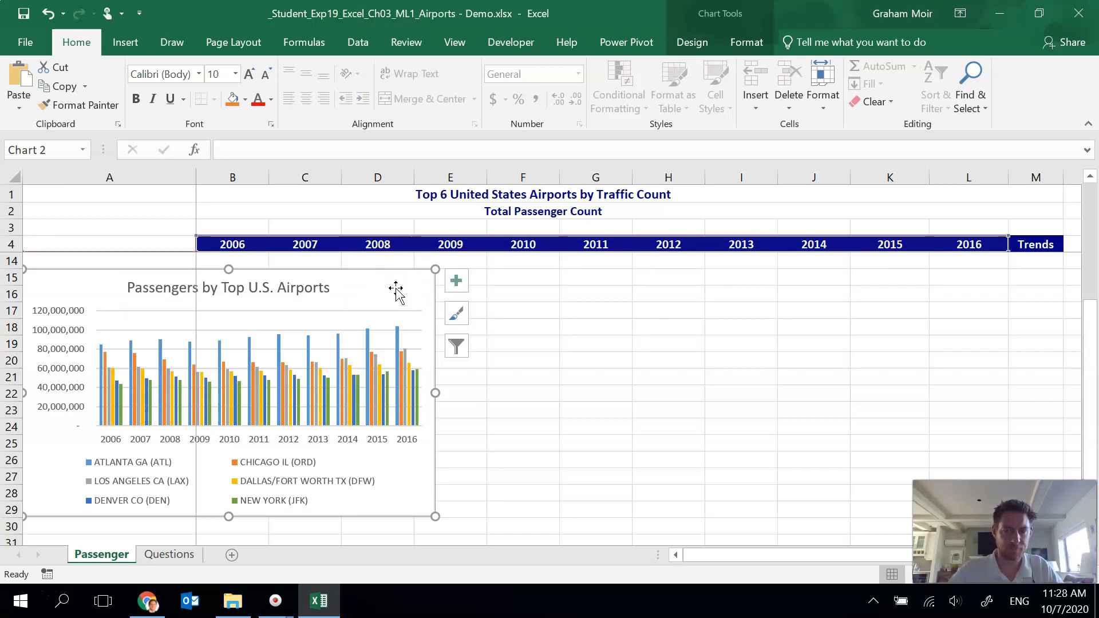
Step: Unfreeze the worksheet panes so the whole sheet scrolls freely
{"action": "scroll", "coordinate": [511, 286], "scroll_direction": "up", "scroll_amount": 1}
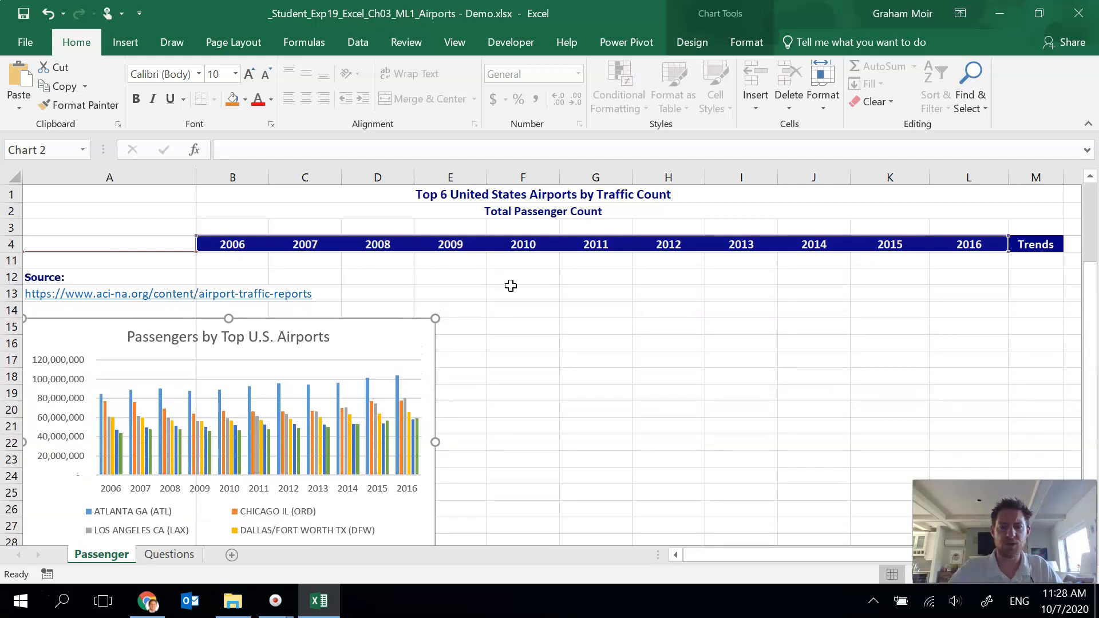
{"action": "scroll", "coordinate": [511, 285], "scroll_direction": "down", "scroll_amount": 1}
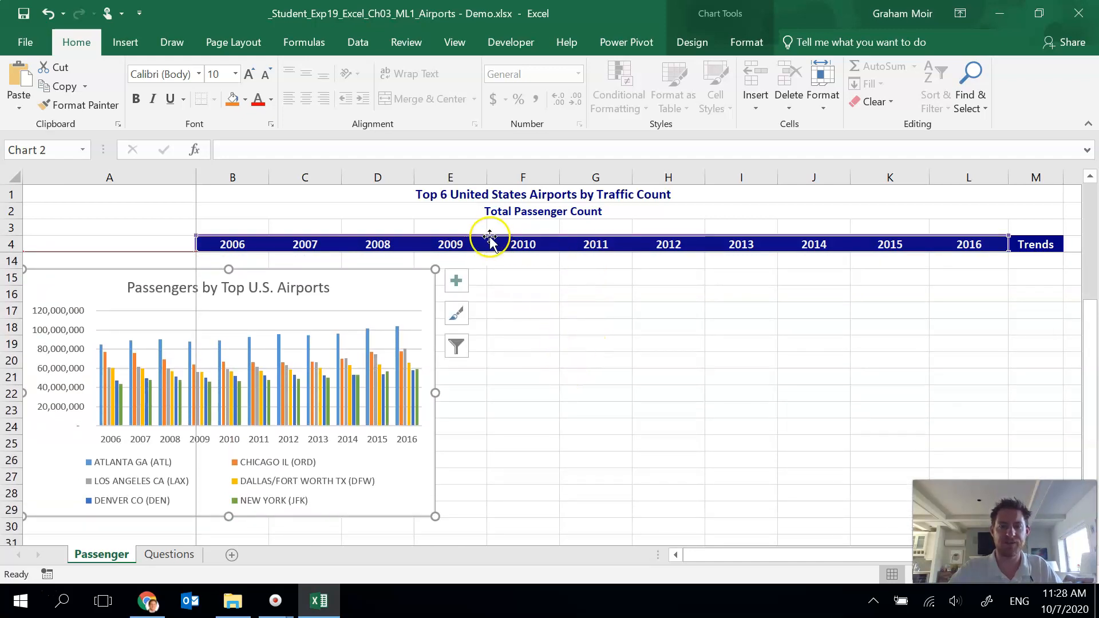
{"action": "scroll", "coordinate": [499, 323], "scroll_direction": "down", "scroll_amount": 1}
{"action": "scroll", "coordinate": [499, 323], "scroll_direction": "up", "scroll_amount": 4}
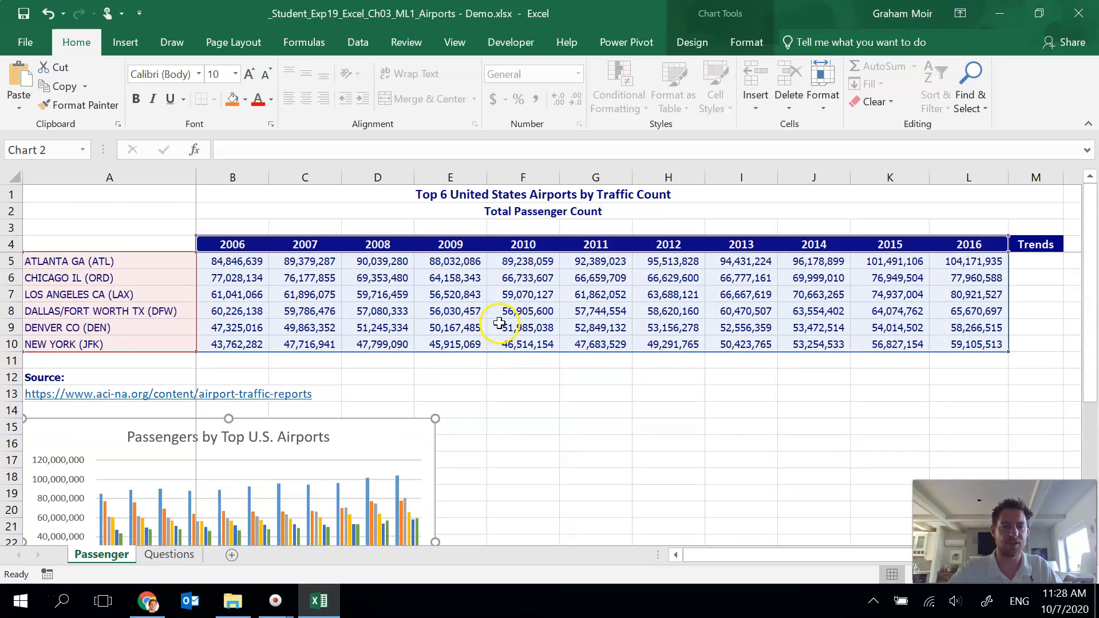
{"action": "scroll", "coordinate": [529, 380], "scroll_direction": "down", "scroll_amount": 2}
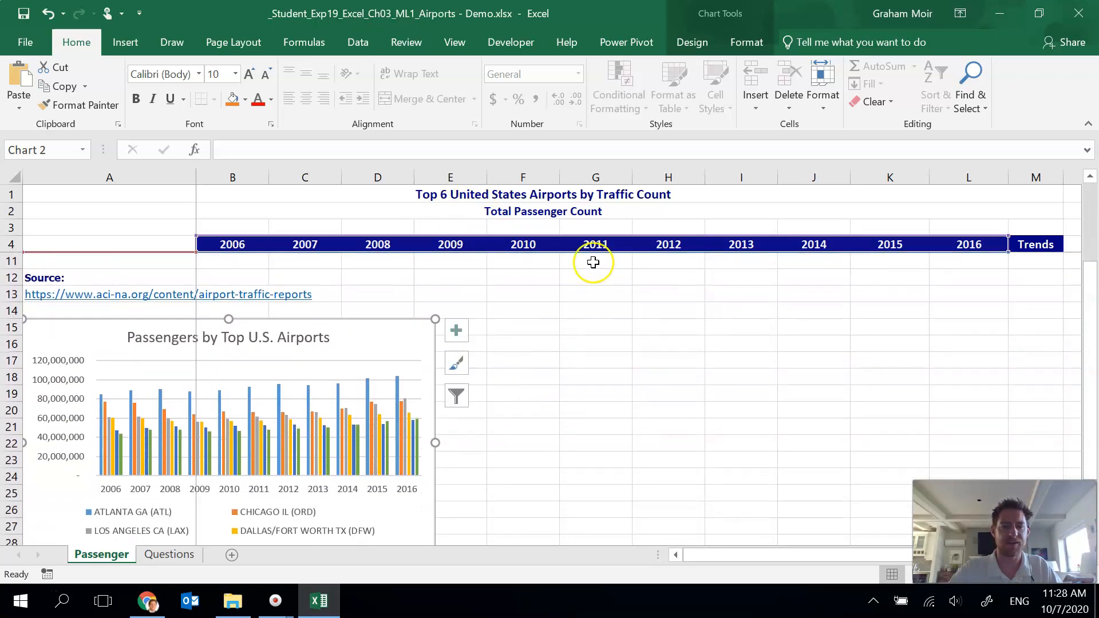
{"action": "left_click", "coordinate": [455, 44]}
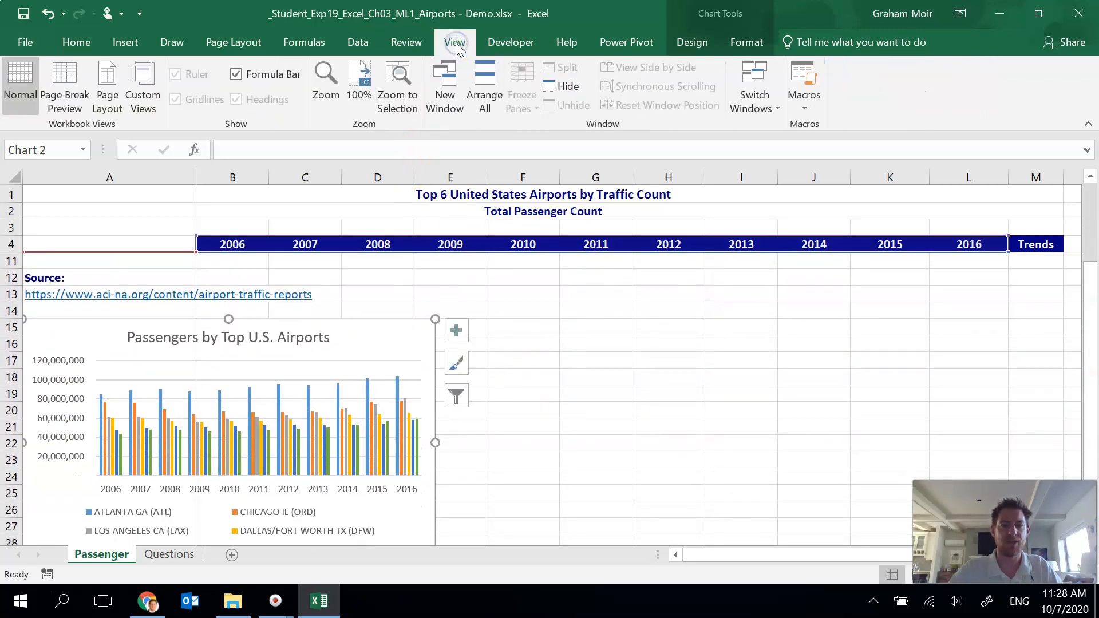
{"action": "left_click", "coordinate": [495, 275]}
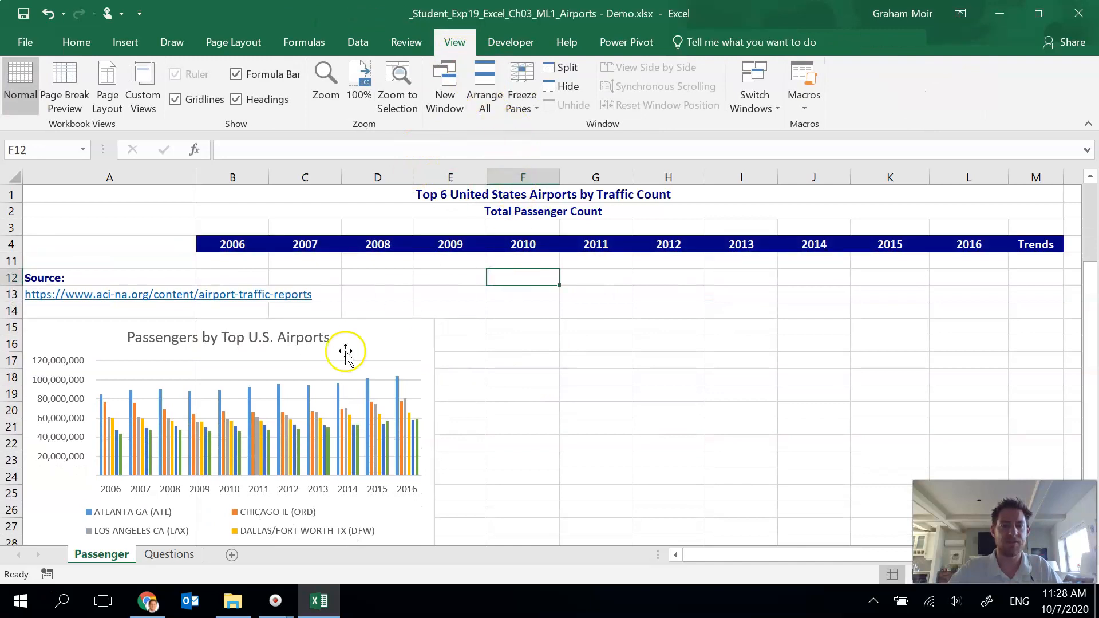
{"action": "left_click", "coordinate": [515, 110]}
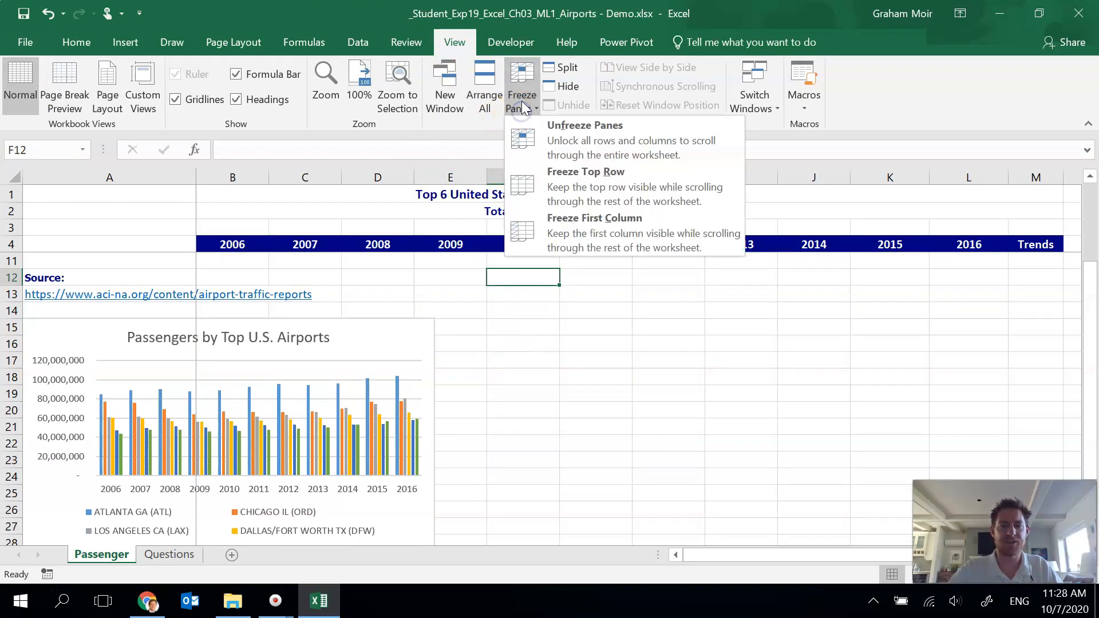
{"action": "left_click", "coordinate": [553, 147]}
{"action": "scroll", "coordinate": [438, 344], "scroll_direction": "down", "scroll_amount": 3}
{"action": "scroll", "coordinate": [438, 343], "scroll_direction": "down", "scroll_amount": 2}
{"action": "left_click", "coordinate": [575, 299]}
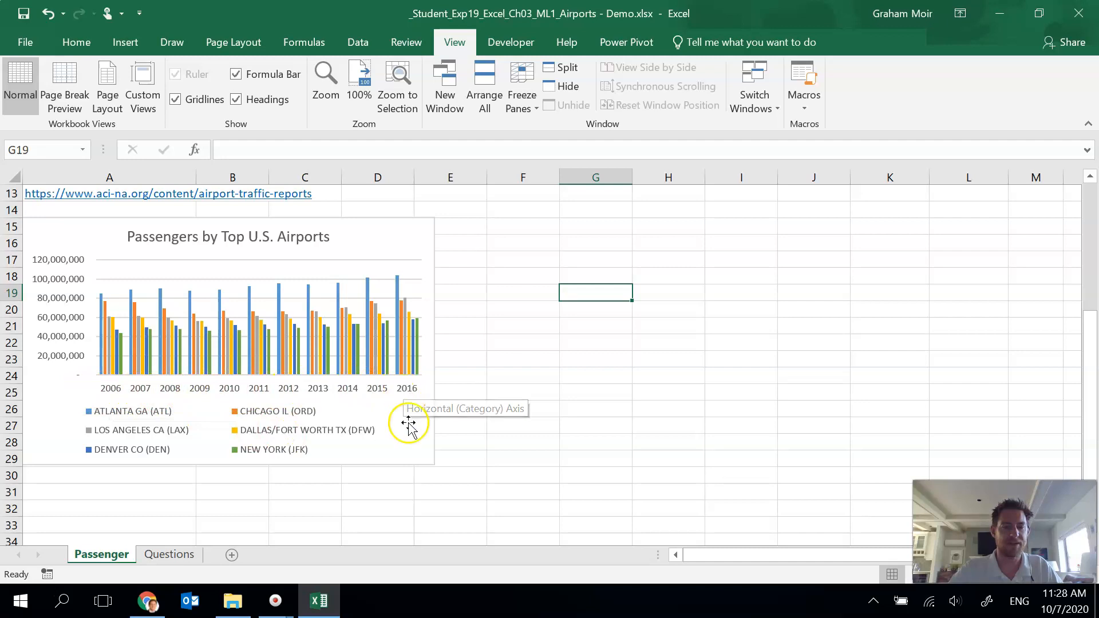
Step: Switch the chart's rows and columns so airports appear as categories and years as series
{"action": "left_click", "coordinate": [420, 442]}
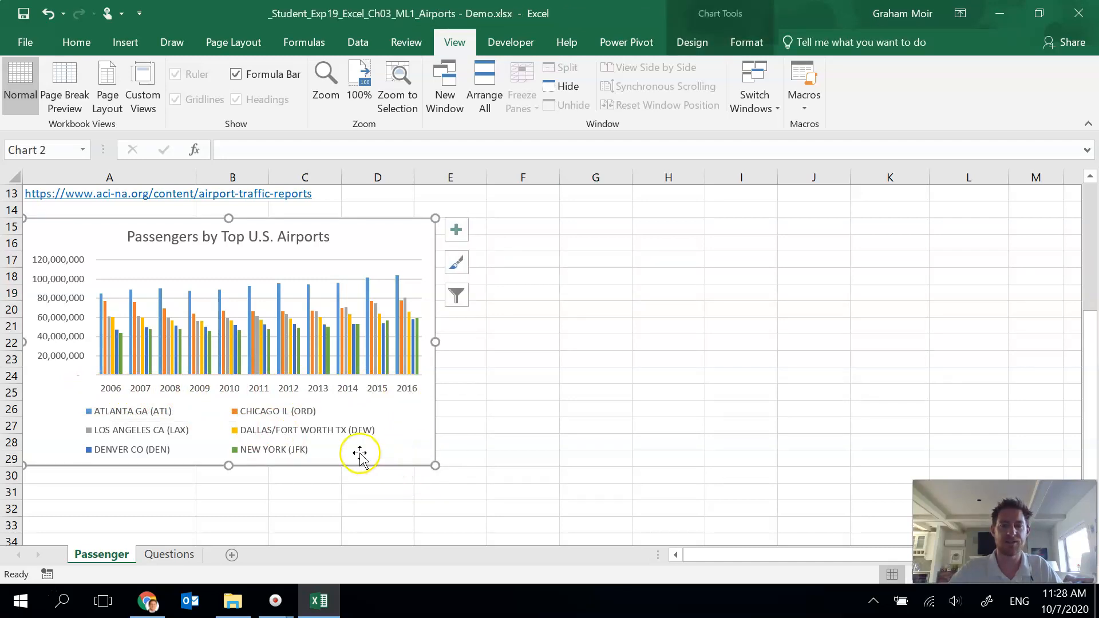
{"action": "left_click", "coordinate": [741, 44]}
{"action": "left_click", "coordinate": [711, 40]}
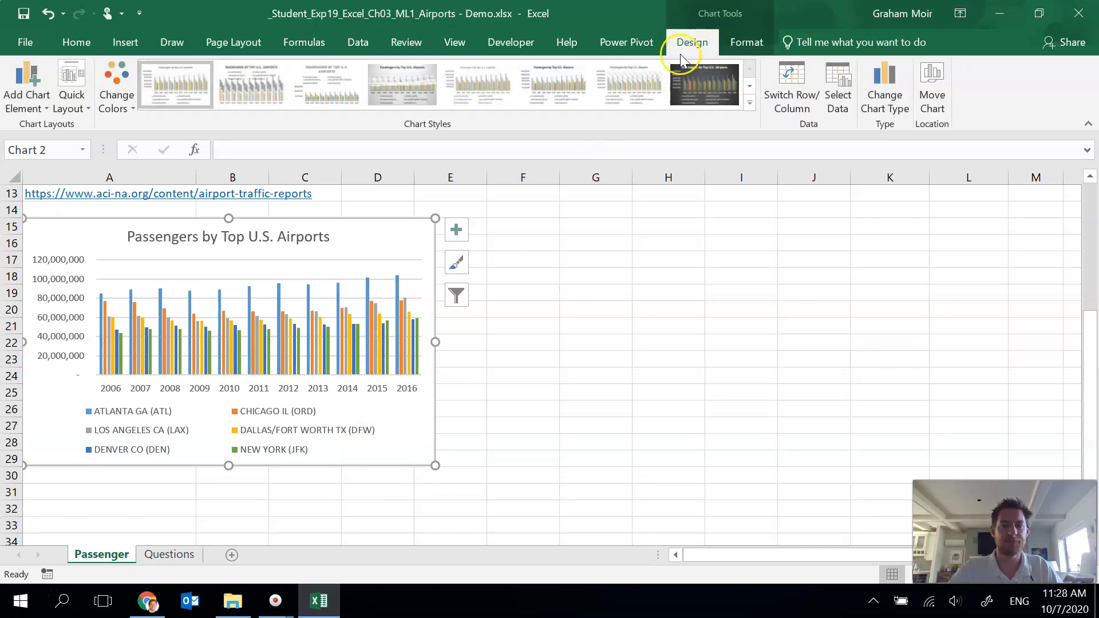
{"action": "left_click", "coordinate": [787, 111]}
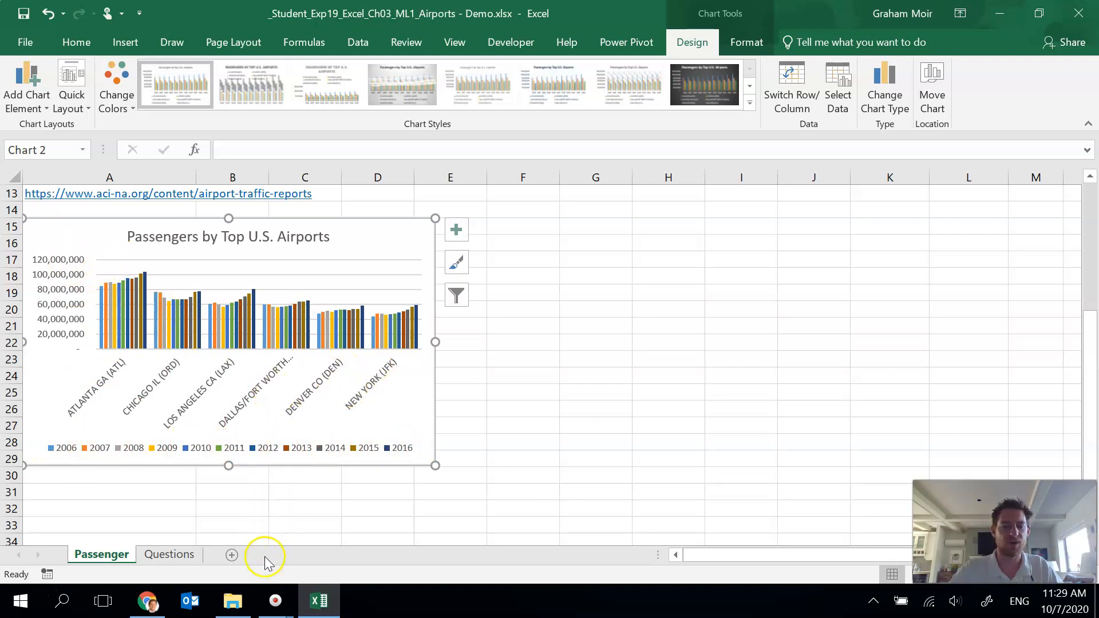
{"action": "left_click", "coordinate": [232, 602]}
{"action": "left_click_drag", "start_coordinate": [600, 57], "coordinate": [1098, 206]}
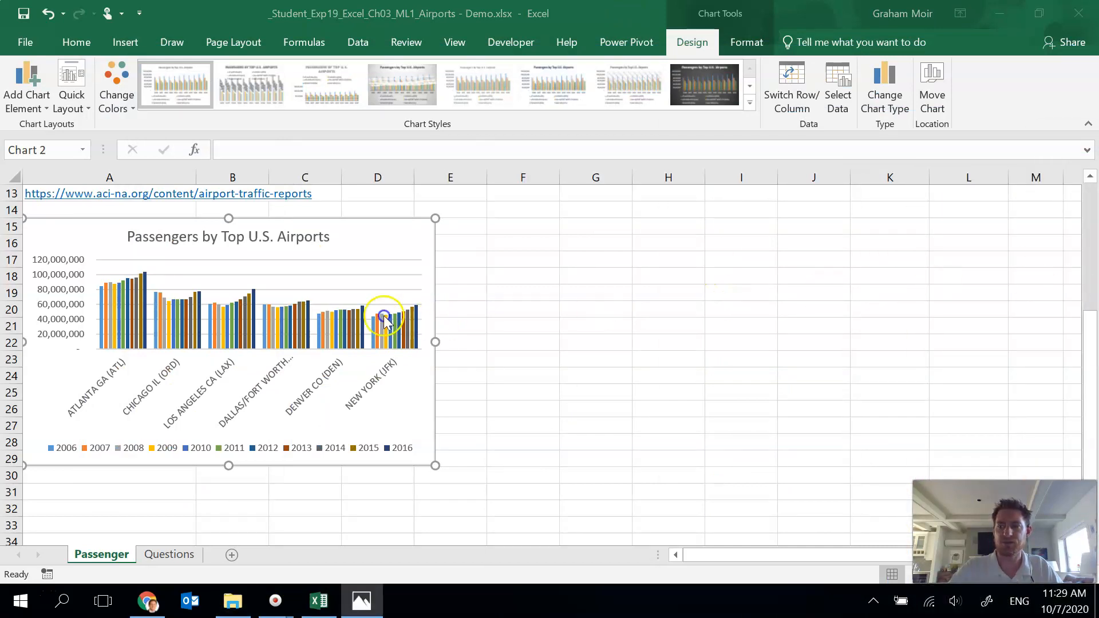
{"action": "left_click", "coordinate": [393, 294]}
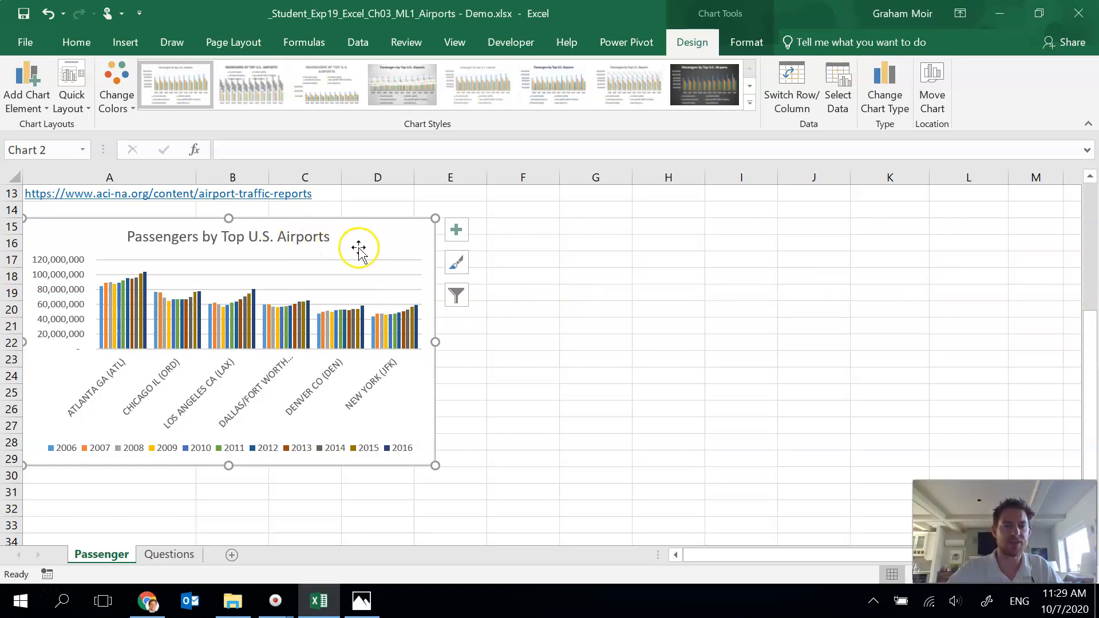
{"action": "left_click", "coordinate": [383, 238]}
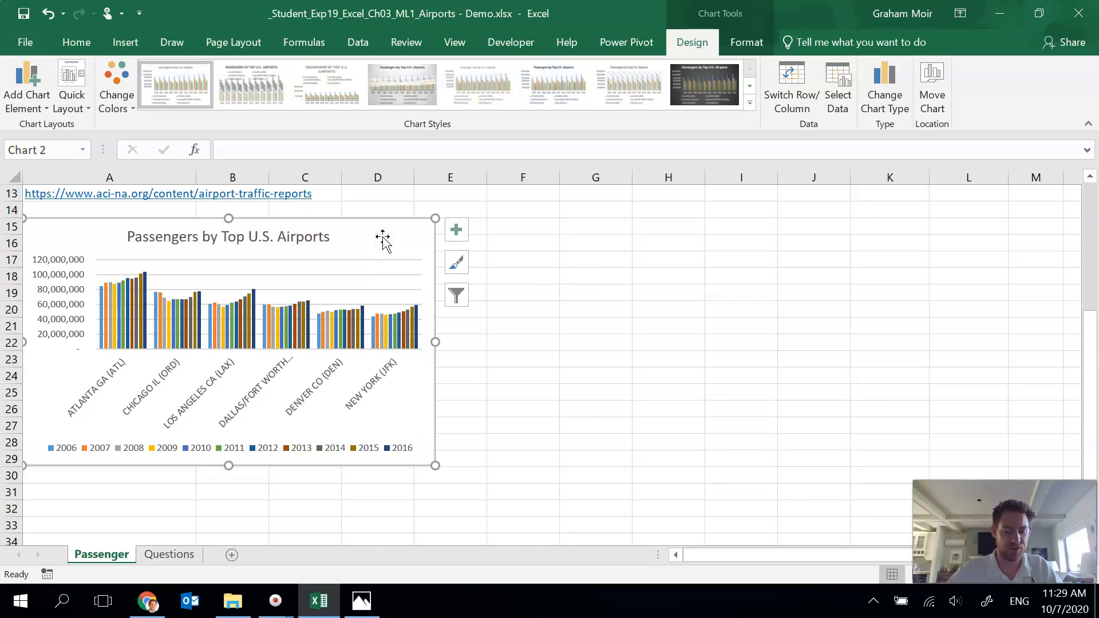
Step: Resize the chart to a height of 3.5 inches and a width of 11 inches
{"action": "left_click", "coordinate": [746, 44]}
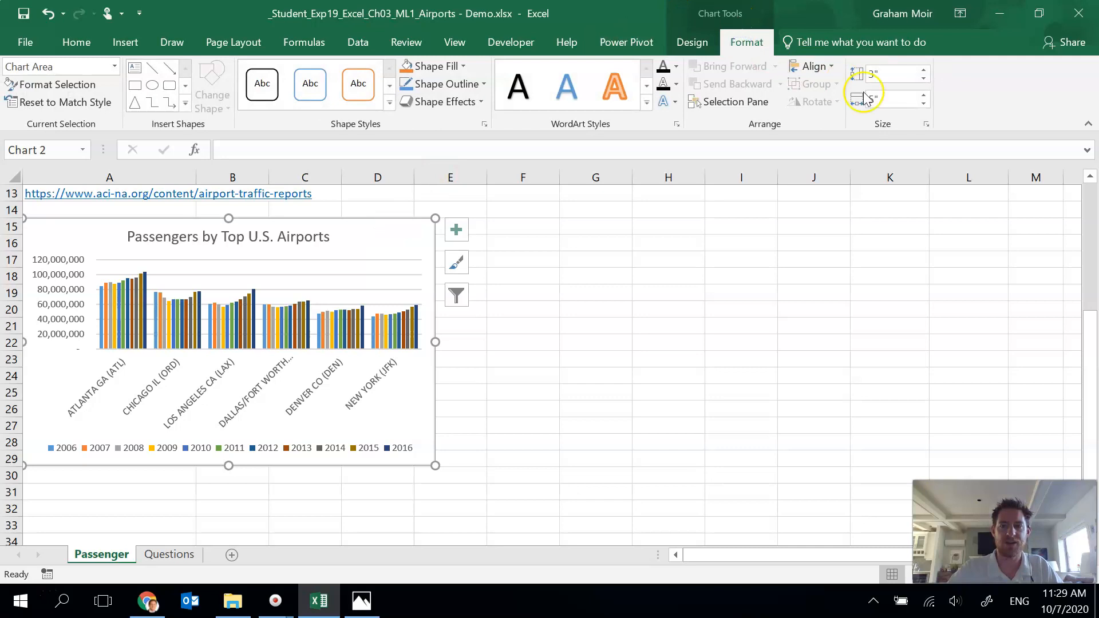
{"action": "left_click", "coordinate": [898, 75]}
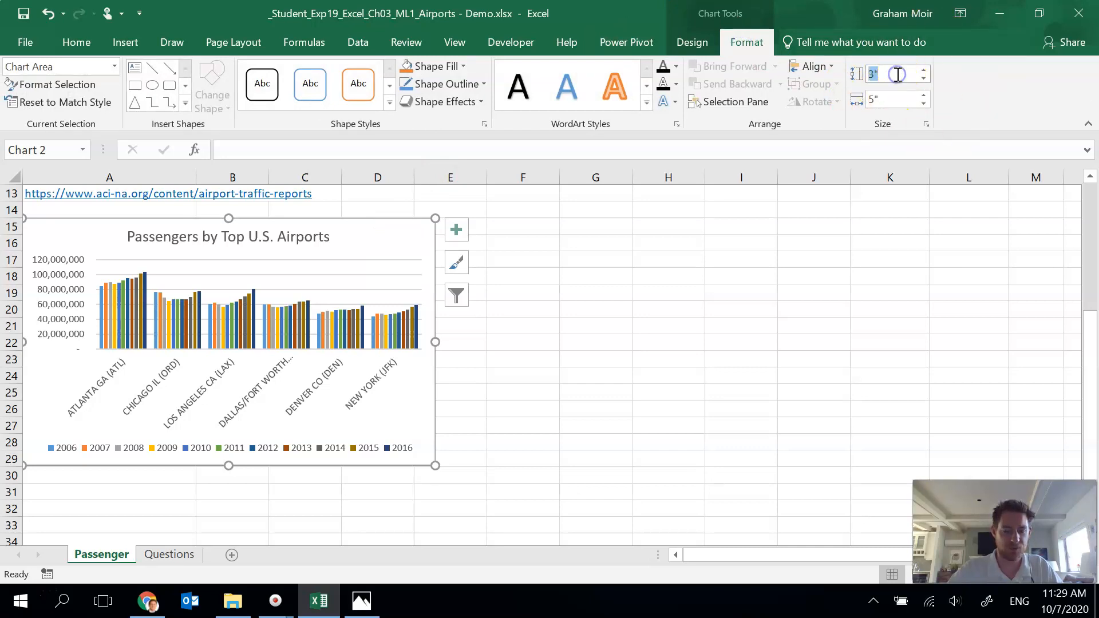
{"action": "type", "text": "3.5"}
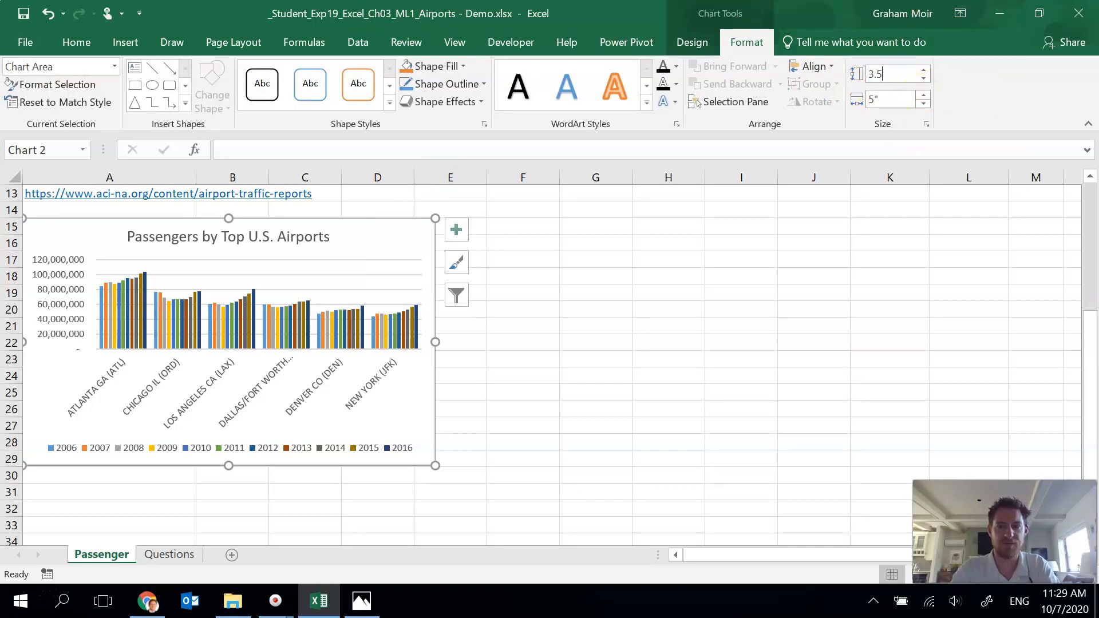
{"action": "key", "text": "Tab"}
{"action": "type", "text": "11"}
{"action": "key", "text": "Return"}
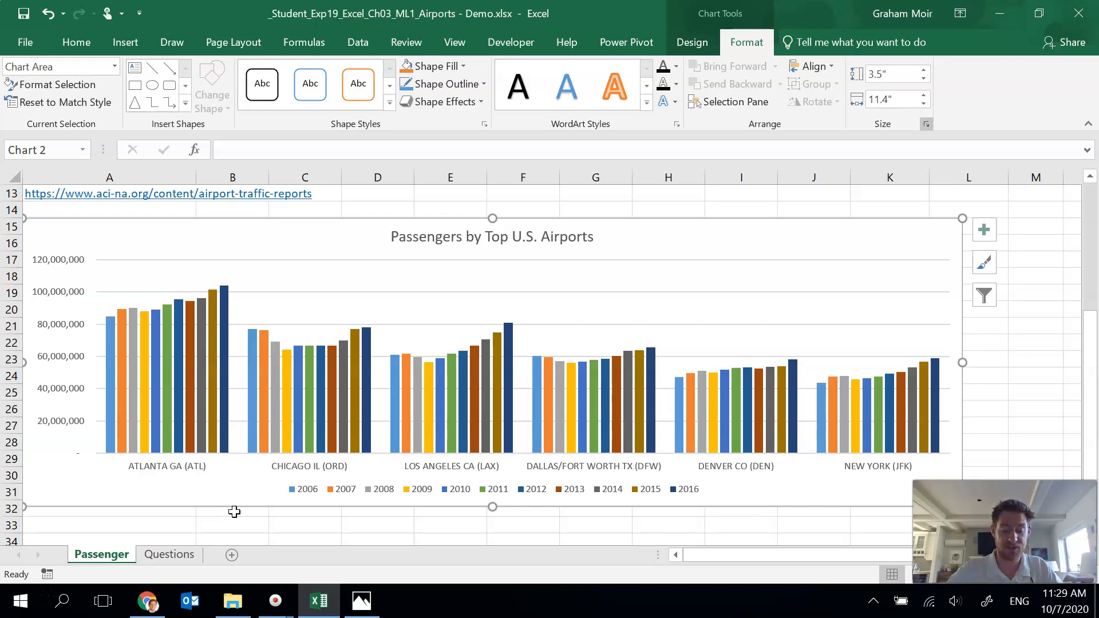
Step: Apply Chart Style 7 to the chart
{"action": "left_click", "coordinate": [687, 45]}
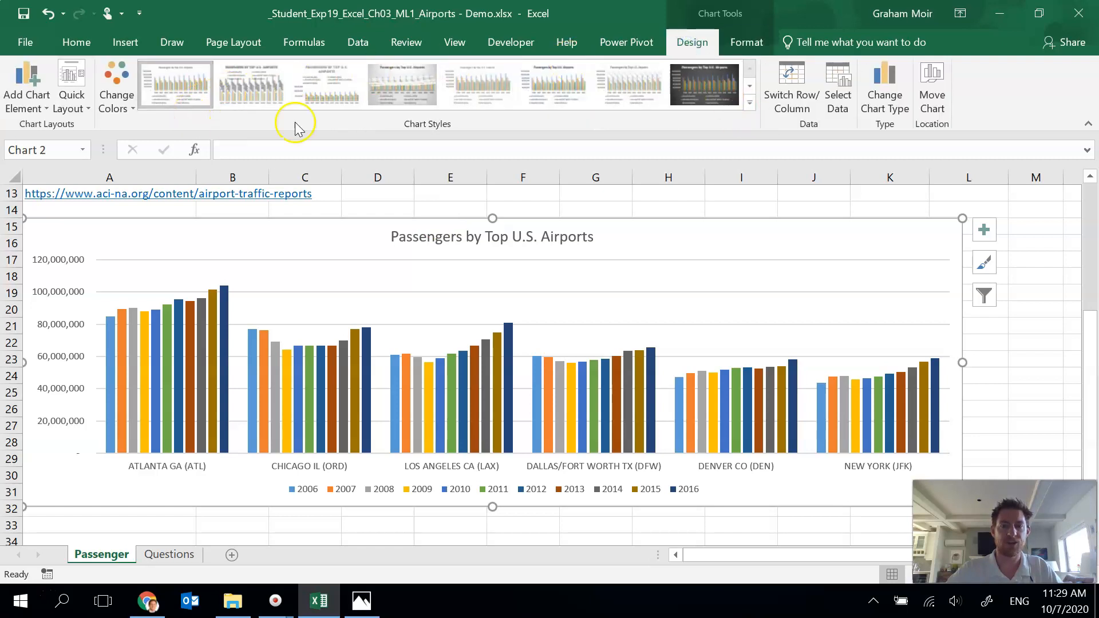
{"action": "left_click", "coordinate": [751, 104]}
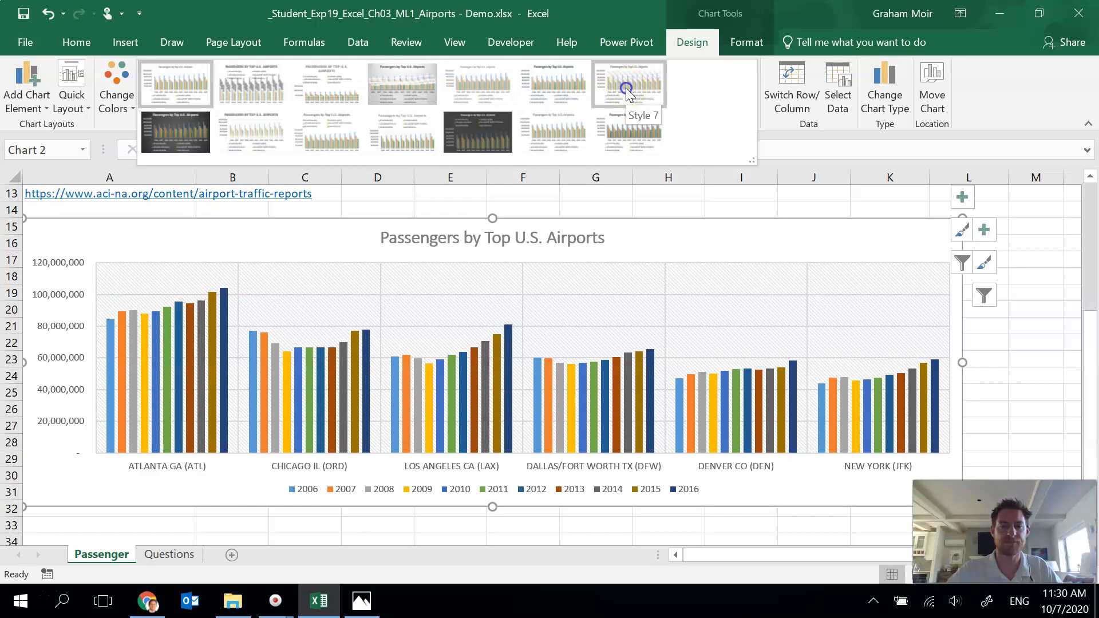
{"action": "left_click", "coordinate": [627, 87]}
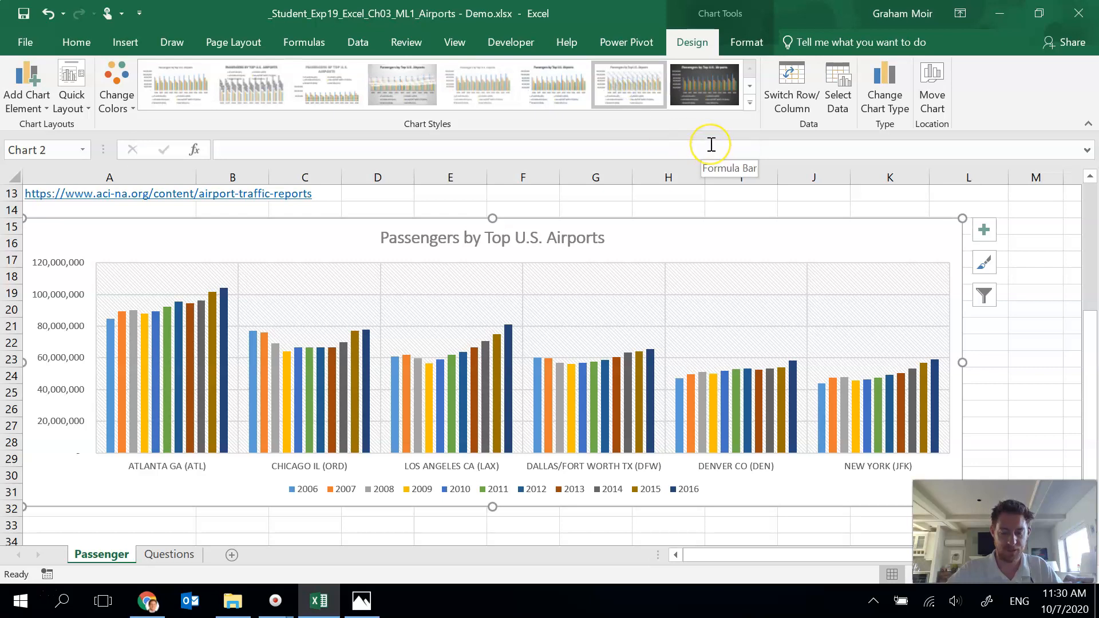
{"action": "left_click", "coordinate": [748, 236]}
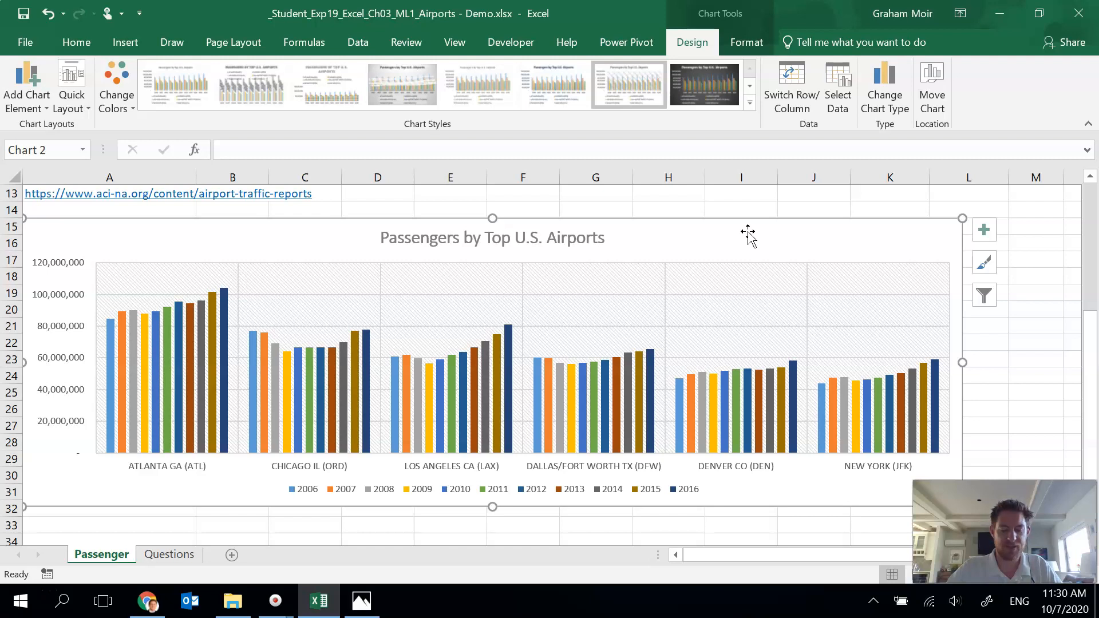
Step: Set the vertical axis display units to Millions
{"action": "left_click", "coordinate": [150, 247]}
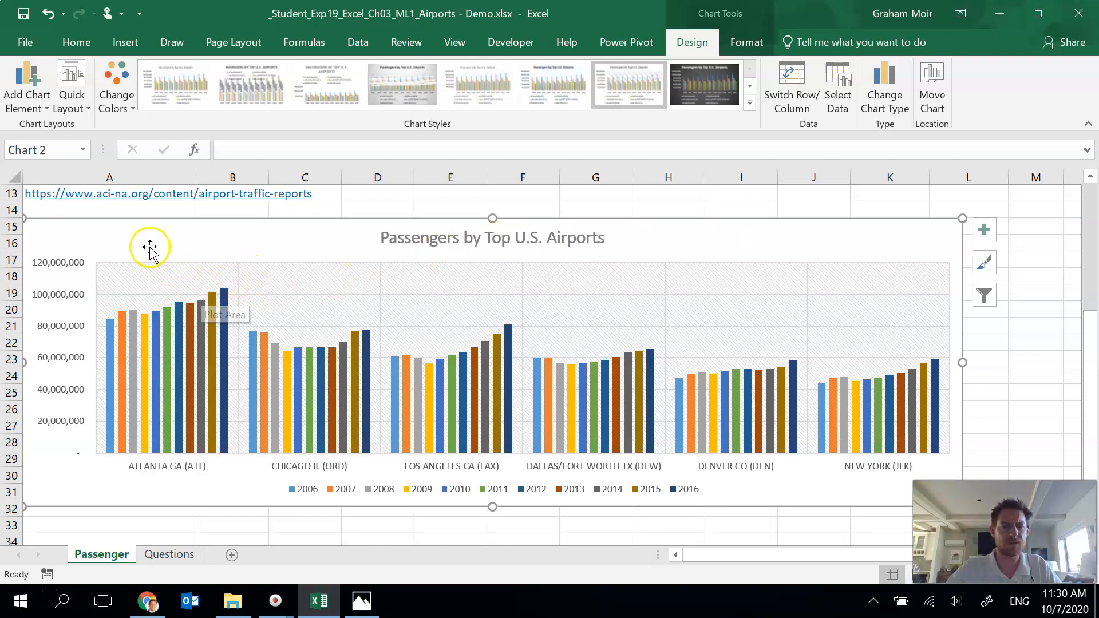
{"action": "left_click", "coordinate": [61, 266]}
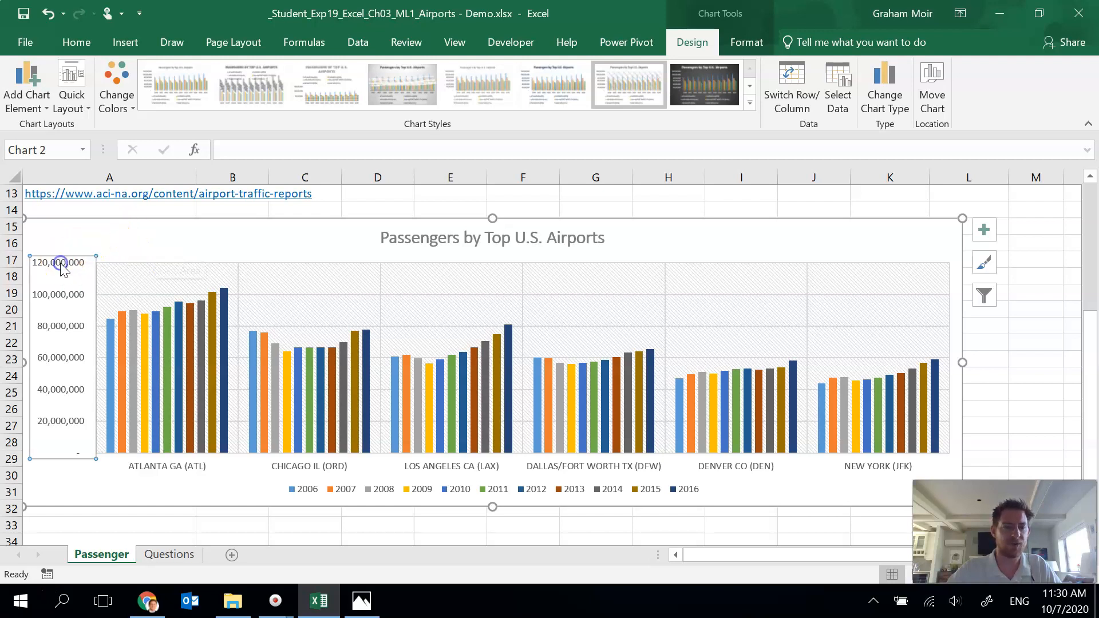
{"action": "double_click", "coordinate": [62, 266]}
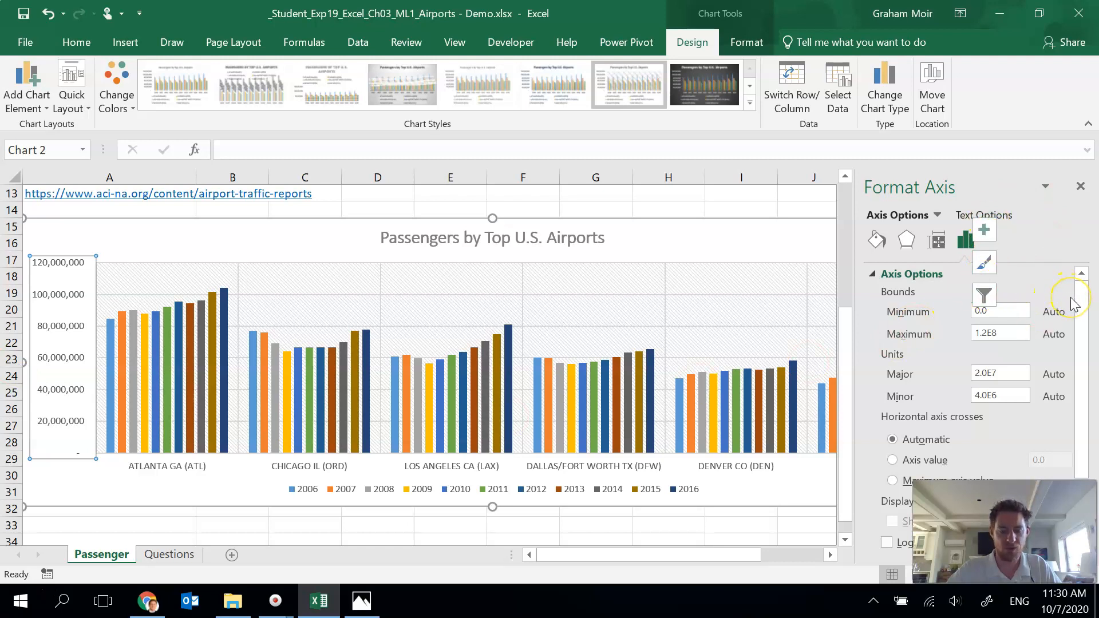
{"action": "left_click_drag", "start_coordinate": [1082, 314], "coordinate": [1081, 408]}
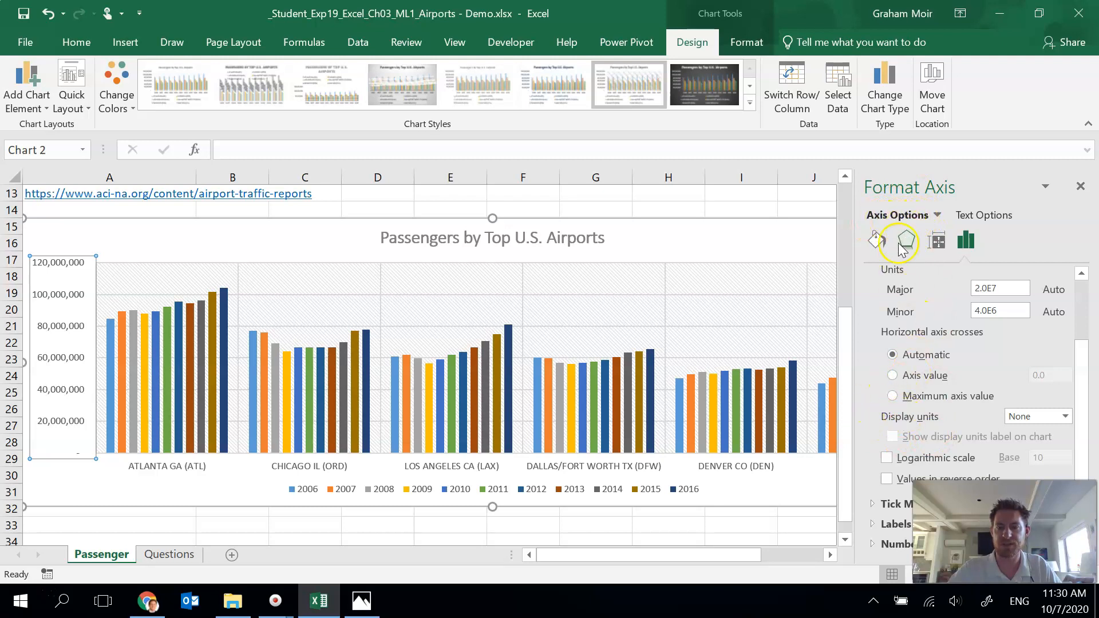
{"action": "left_click", "coordinate": [1066, 417]}
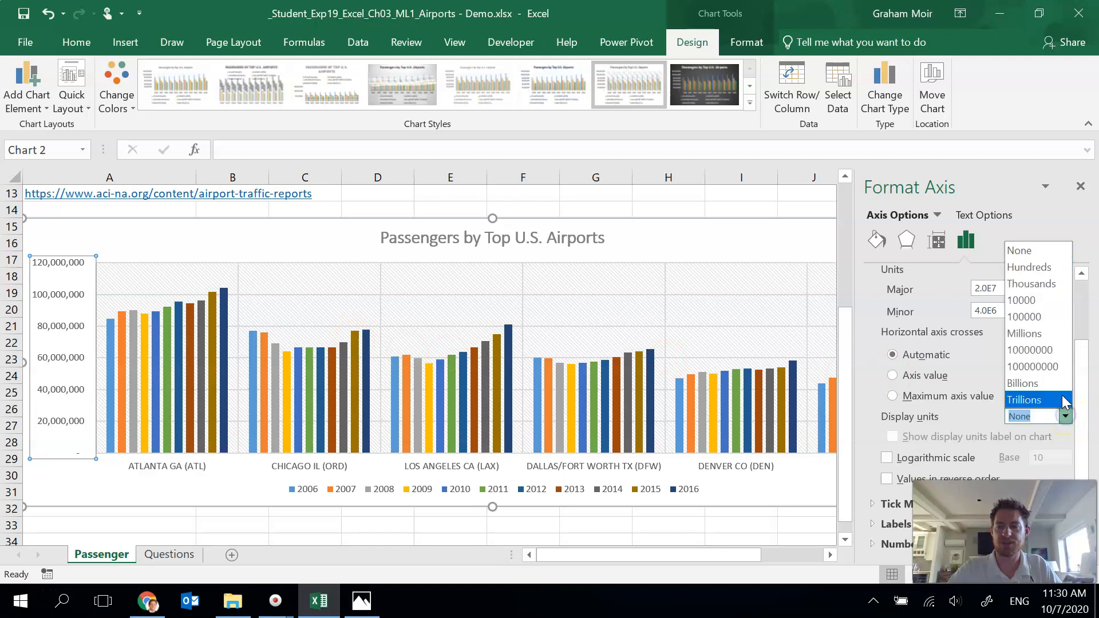
{"action": "left_click", "coordinate": [1035, 335]}
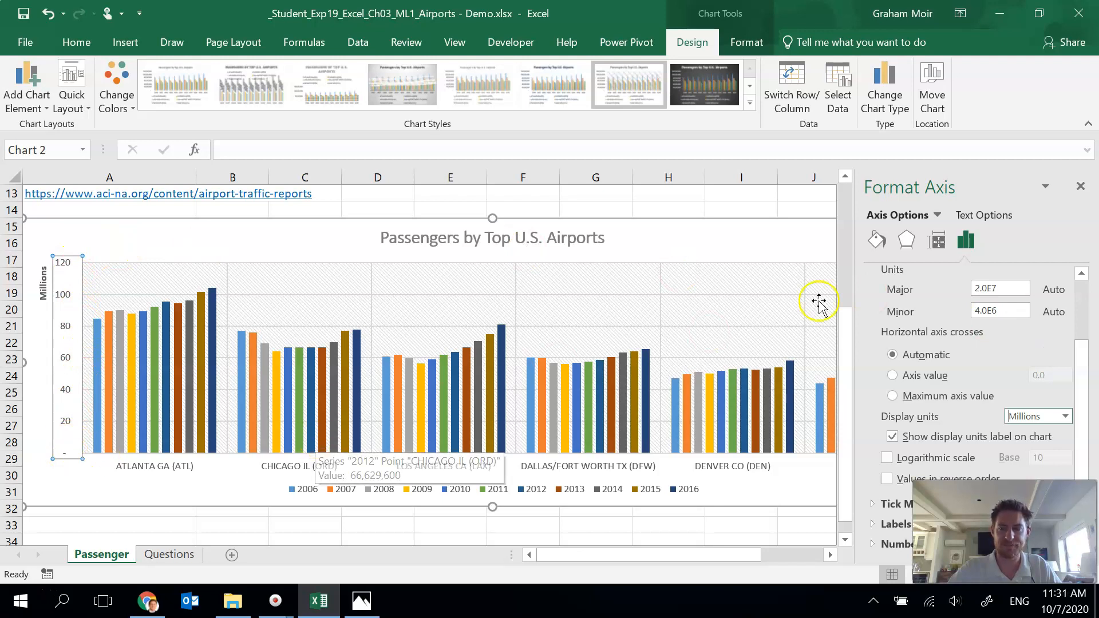
{"action": "left_click", "coordinate": [1081, 190]}
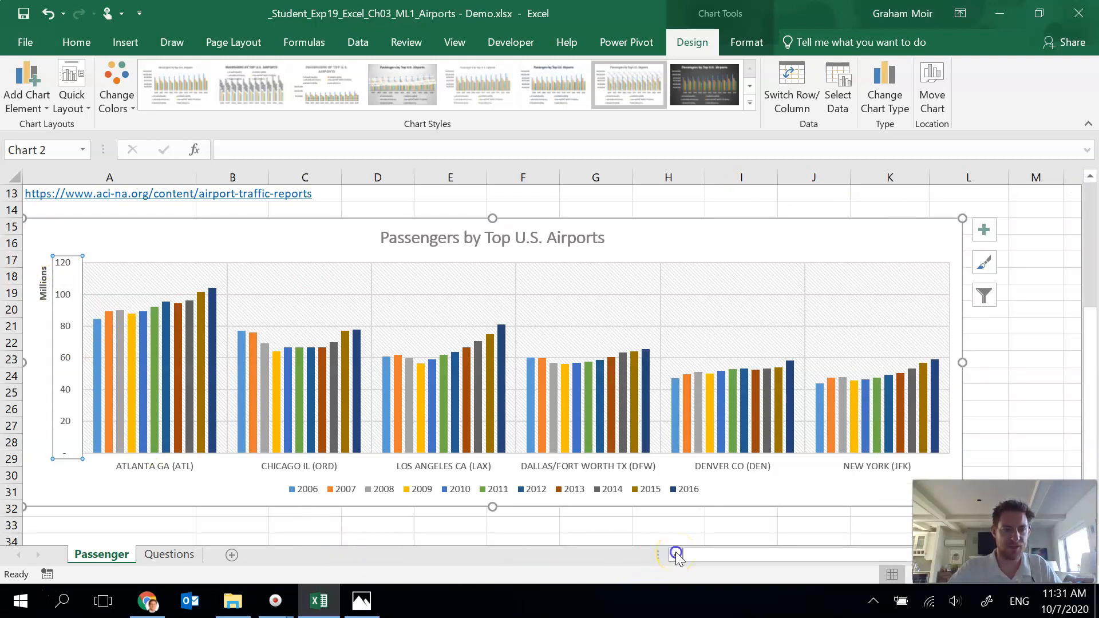
Step: Edit the axis display units label to read Millions of Passengers
{"action": "left_click", "coordinate": [42, 291]}
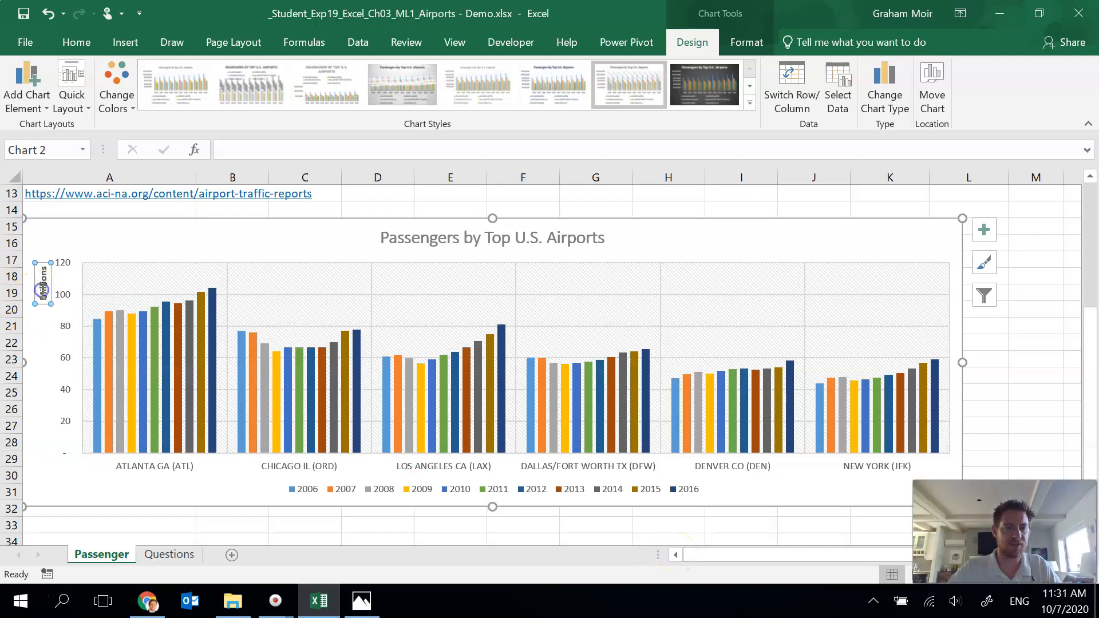
{"action": "double_click", "coordinate": [44, 266]}
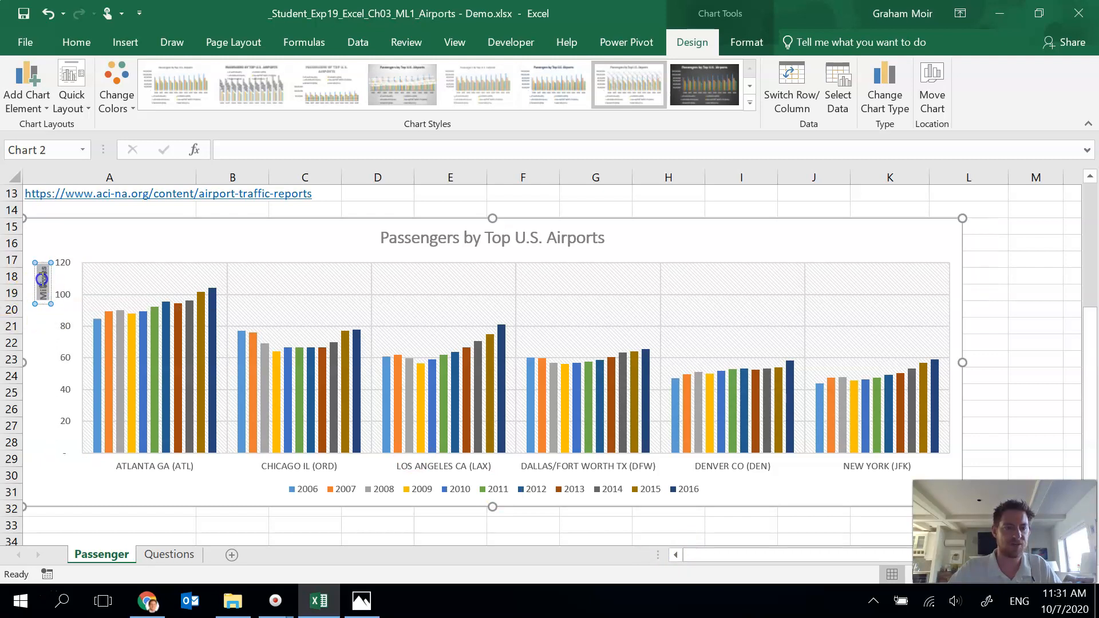
{"action": "left_click", "coordinate": [49, 279]}
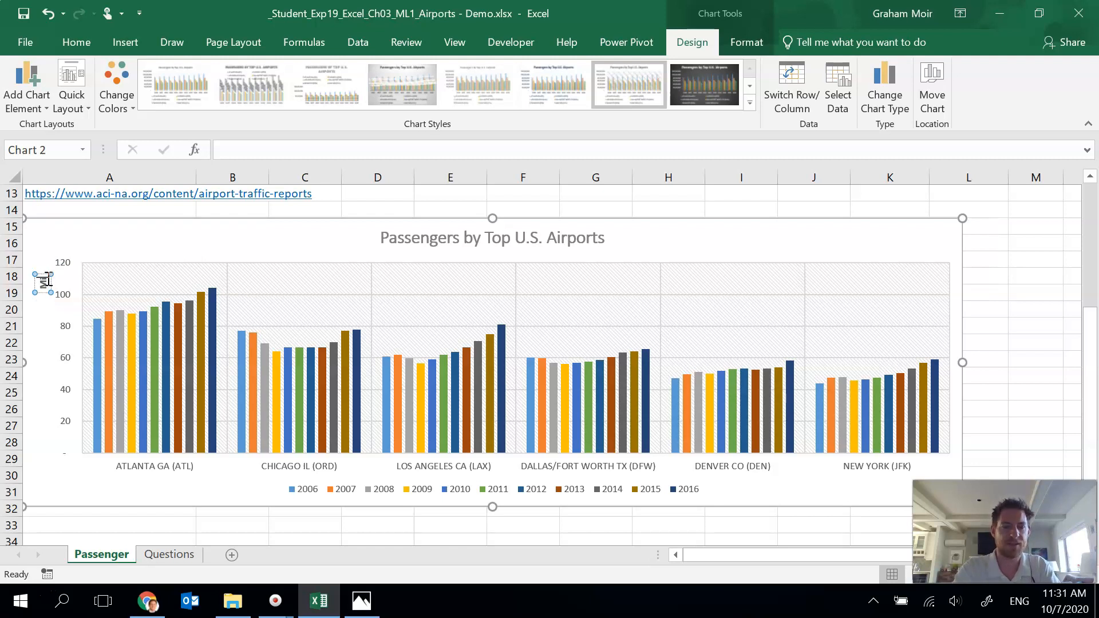
{"action": "type", "text": "of Passengers"}
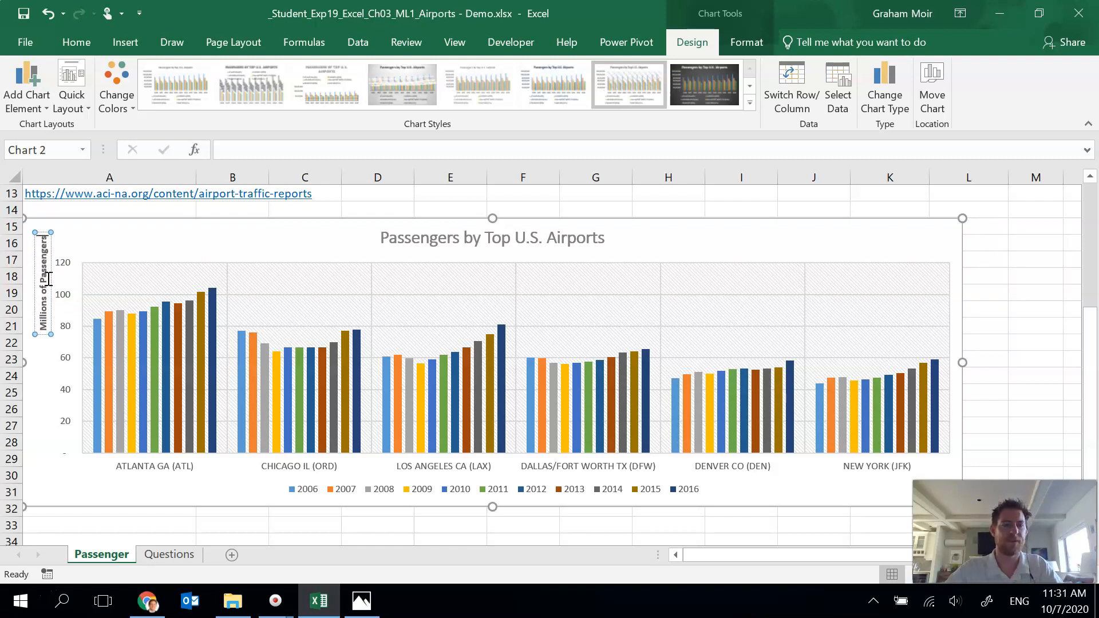
{"action": "left_click", "coordinate": [155, 238]}
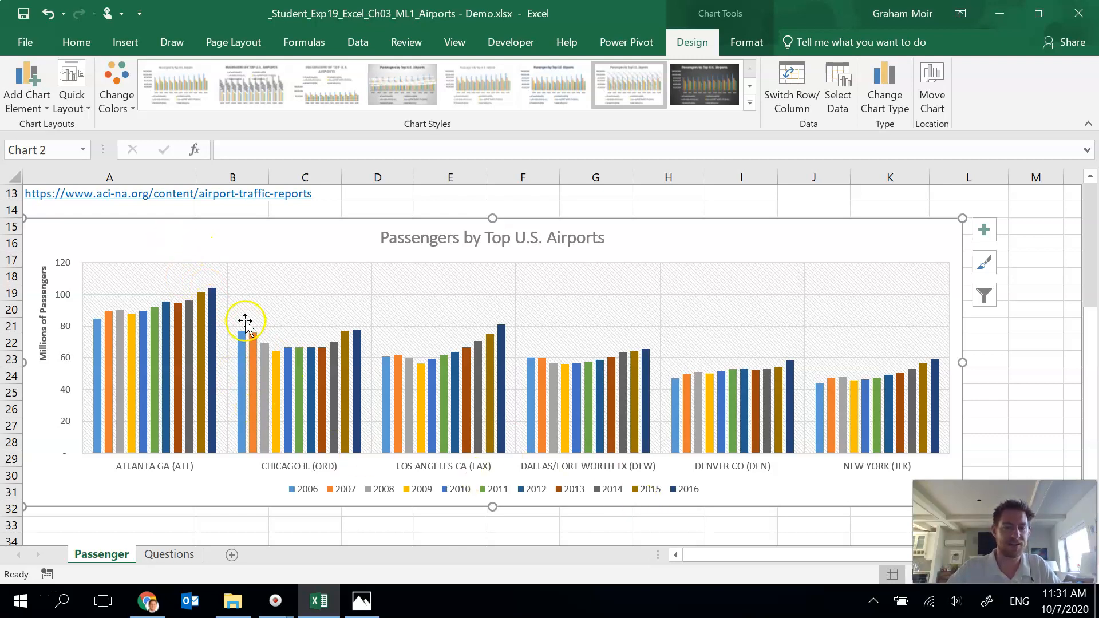
Step: Add Outside End data labels to the 2016 data series
{"action": "mouse_move", "coordinate": [102, 397]}
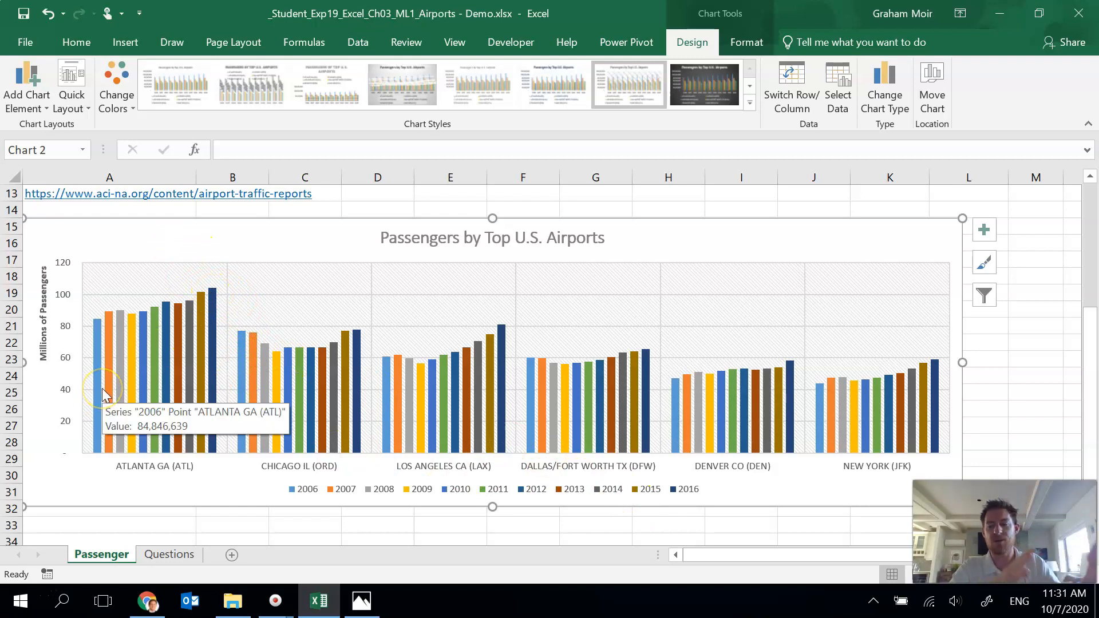
{"action": "left_click", "coordinate": [215, 303]}
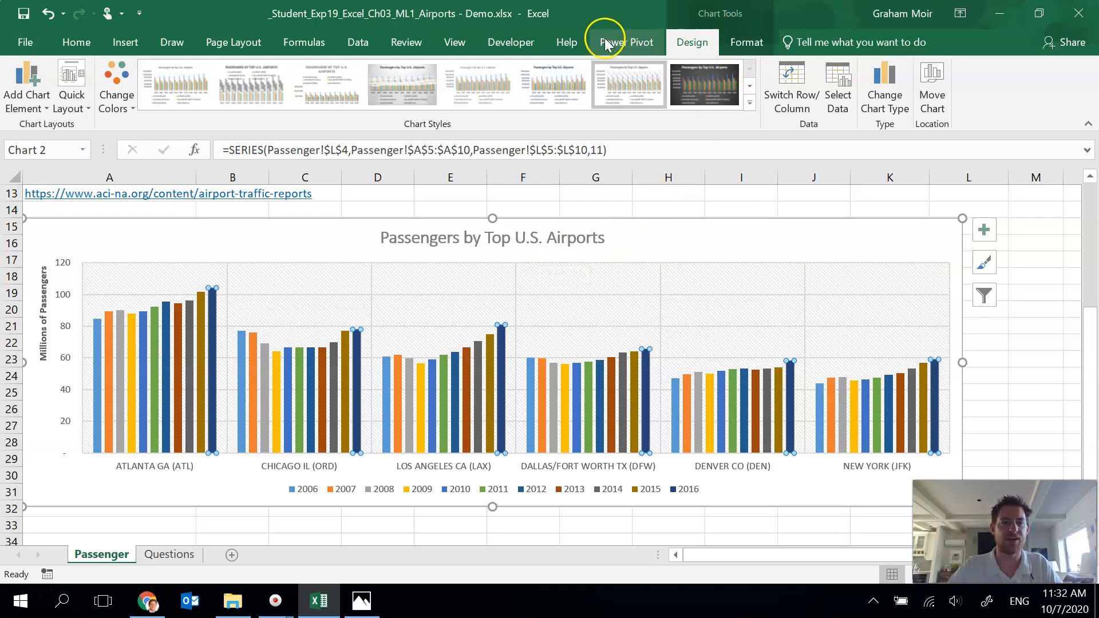
{"action": "left_click", "coordinate": [26, 107]}
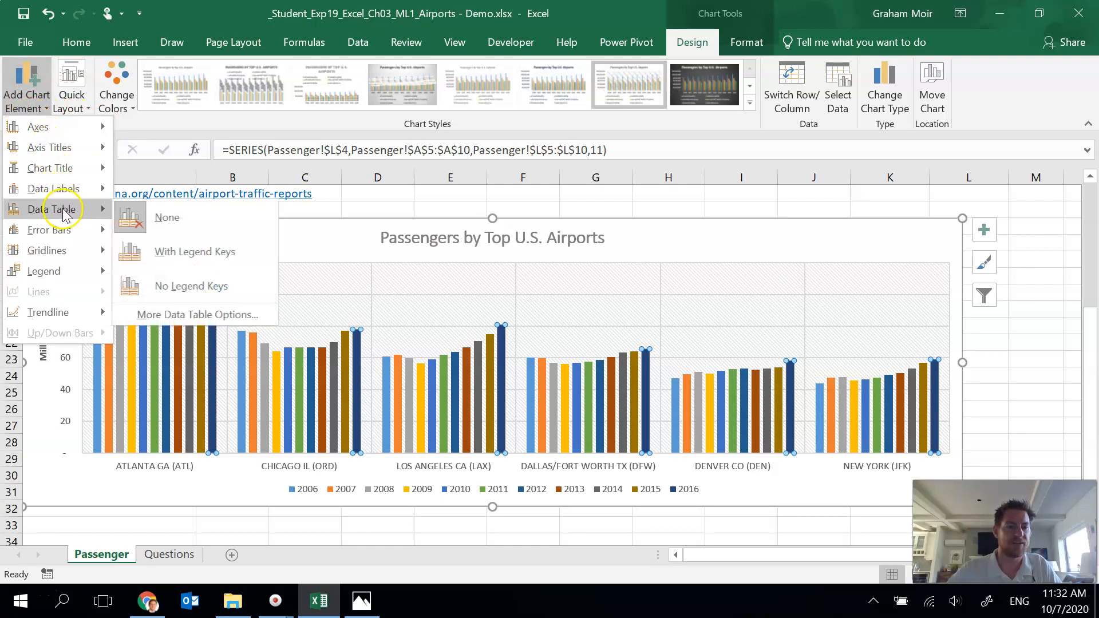
{"action": "mouse_move", "coordinate": [76, 197]}
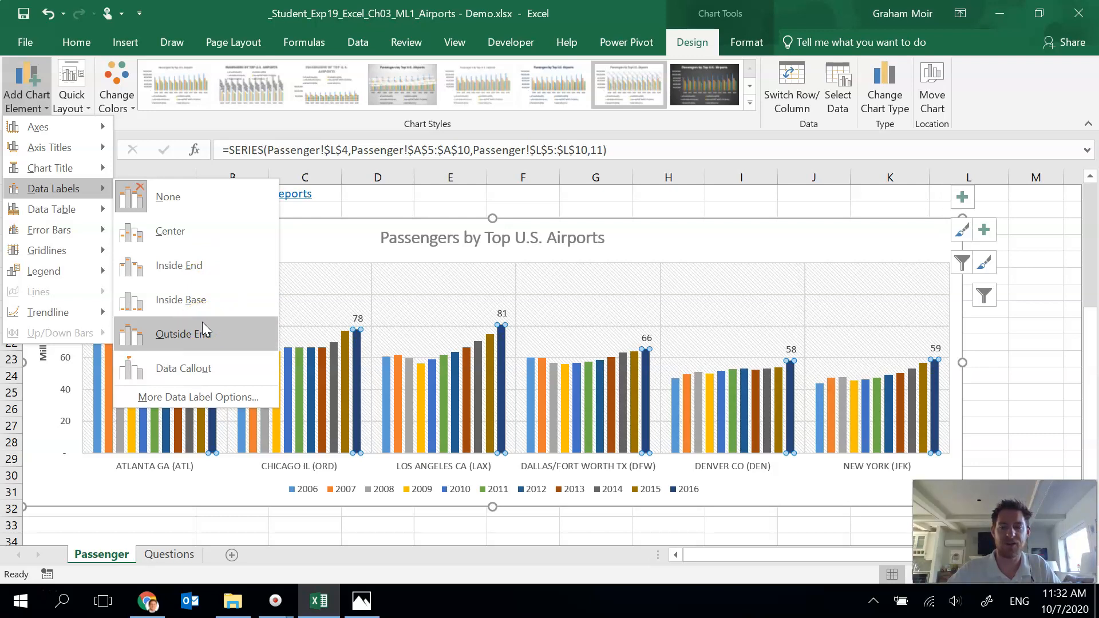
{"action": "left_click", "coordinate": [203, 328]}
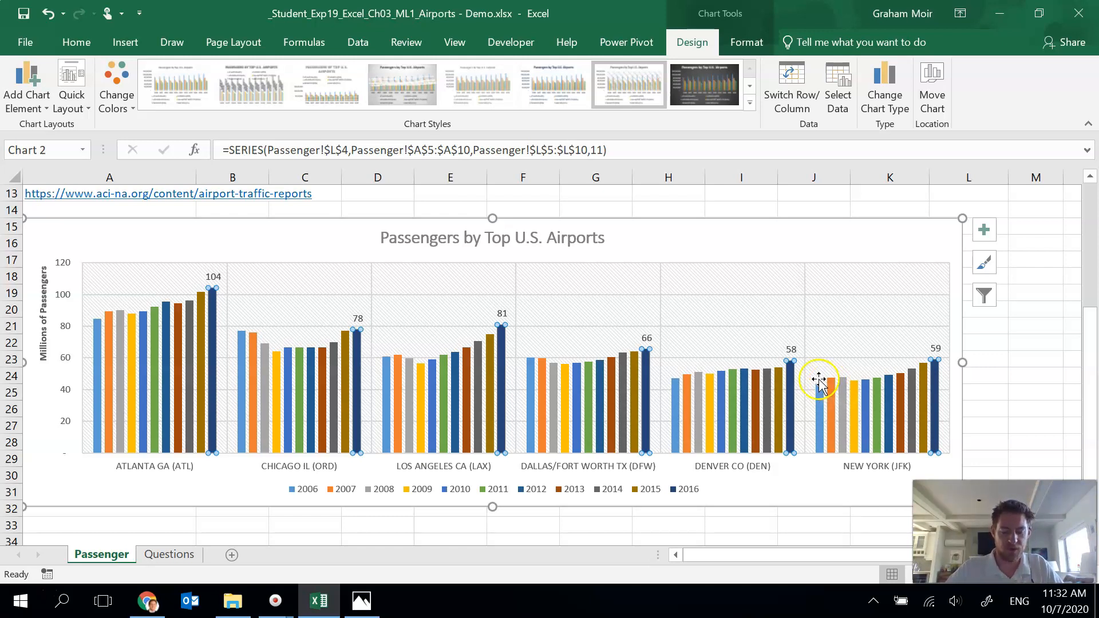
Step: Fill the chart area with the light orange preset gradient
{"action": "mouse_move", "coordinate": [797, 388]}
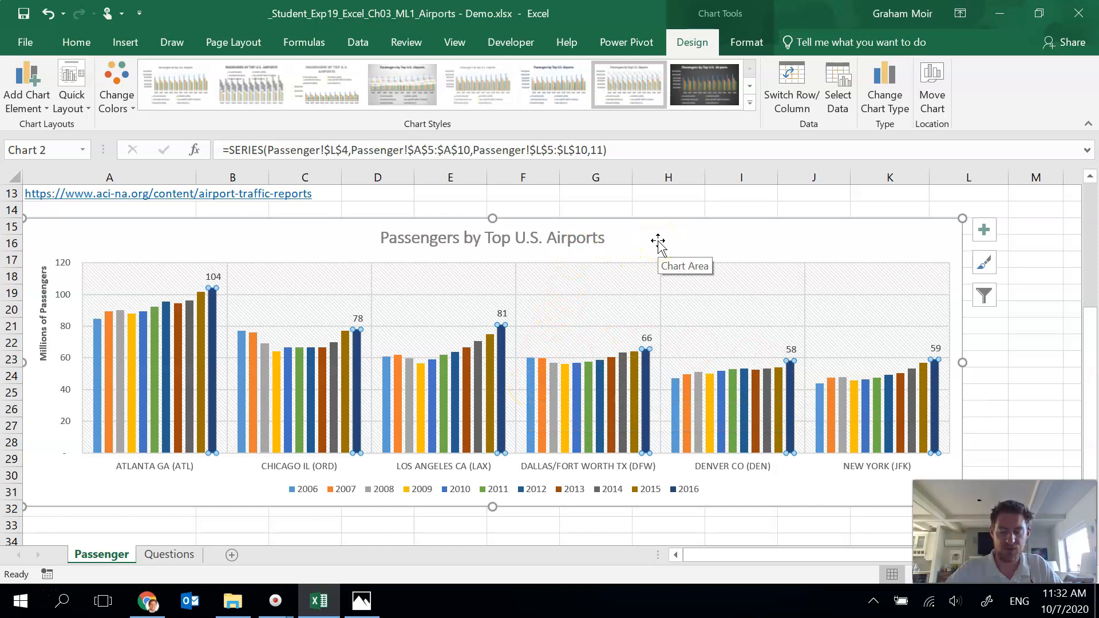
{"action": "double_click", "coordinate": [698, 236]}
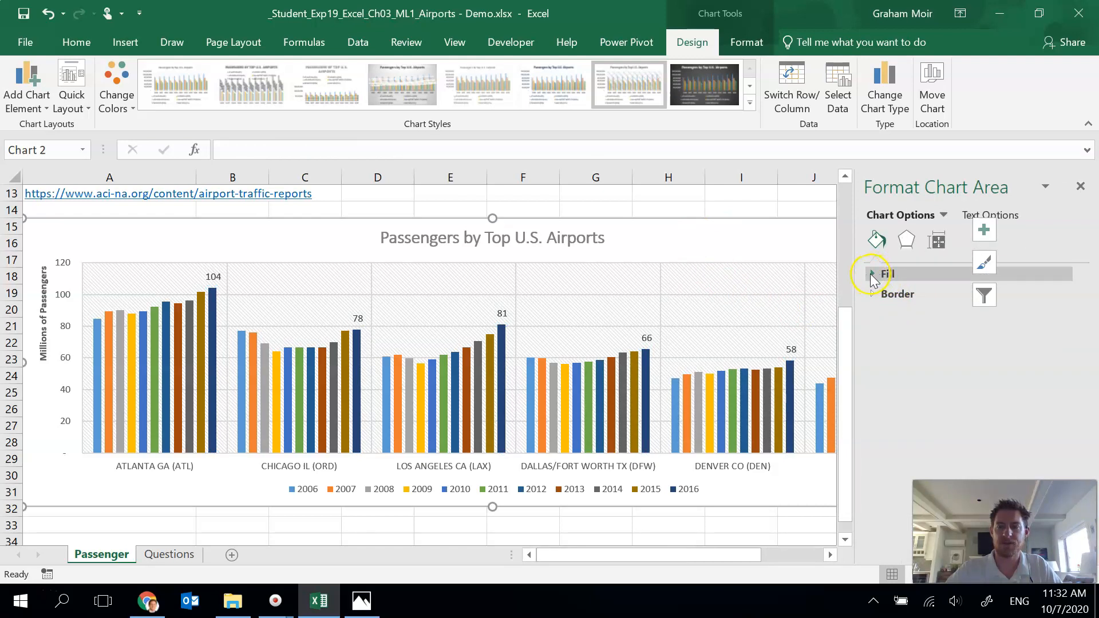
{"action": "left_click", "coordinate": [872, 276]}
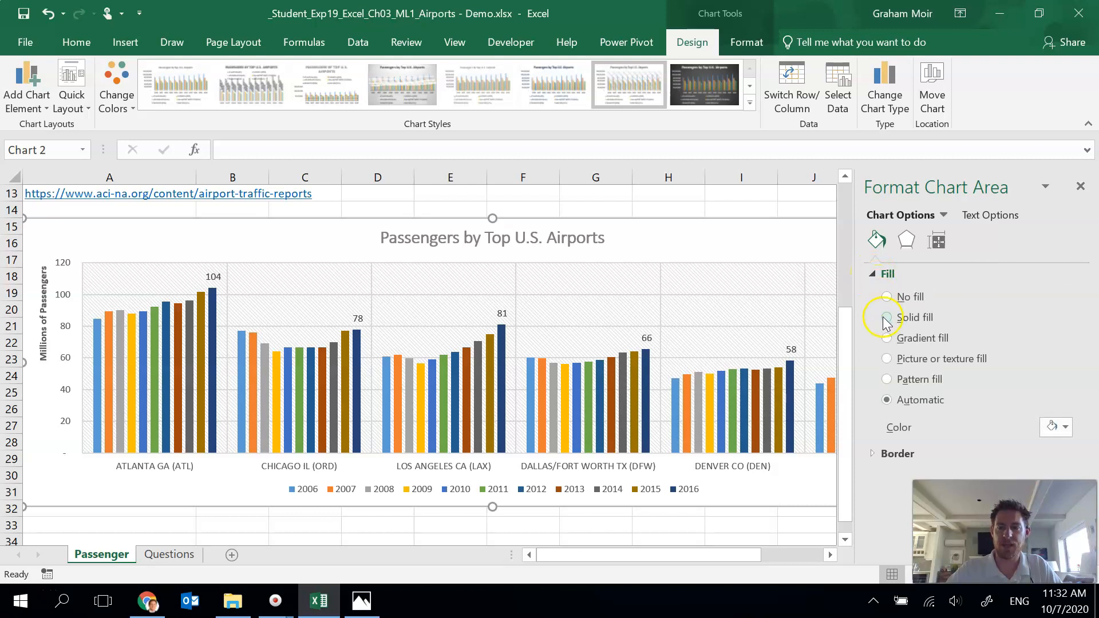
{"action": "left_click", "coordinate": [886, 341]}
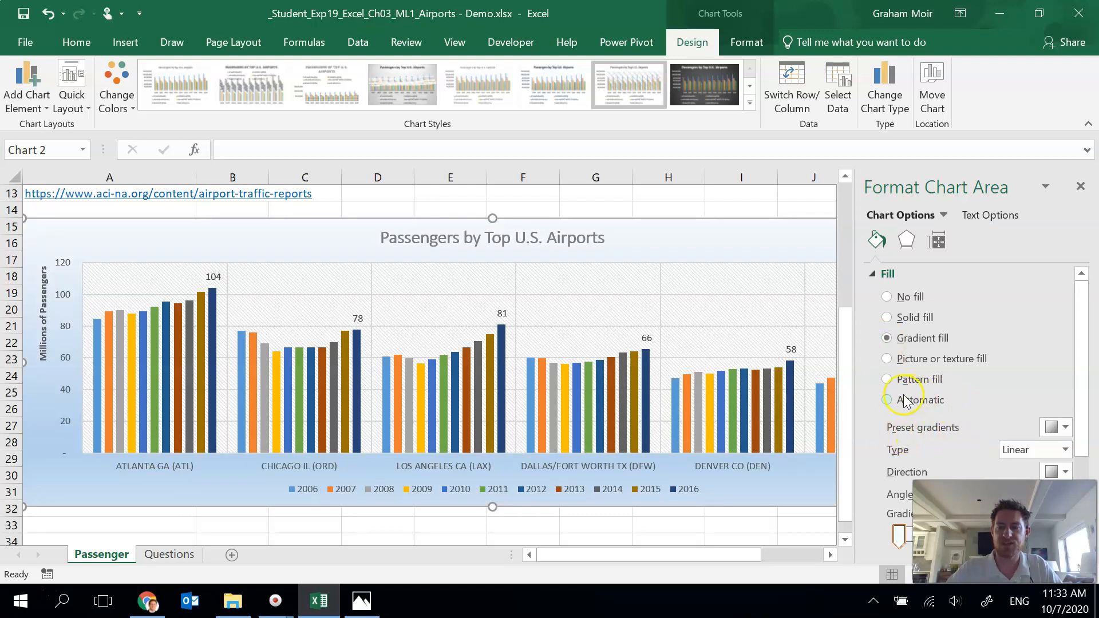
{"action": "left_click", "coordinate": [1062, 429]}
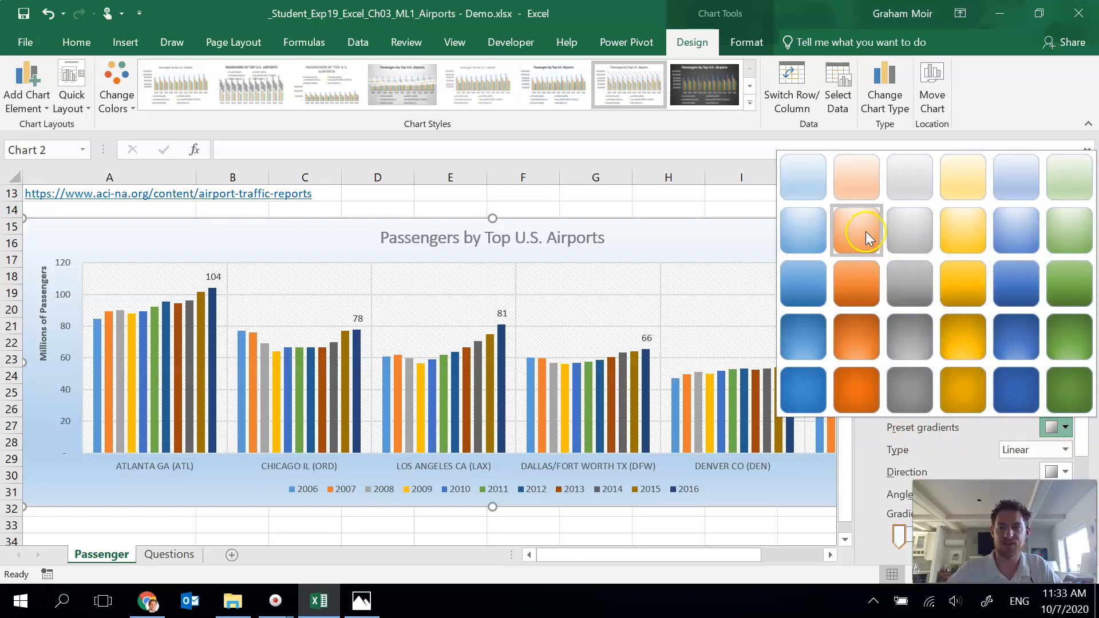
{"action": "left_click", "coordinate": [858, 176]}
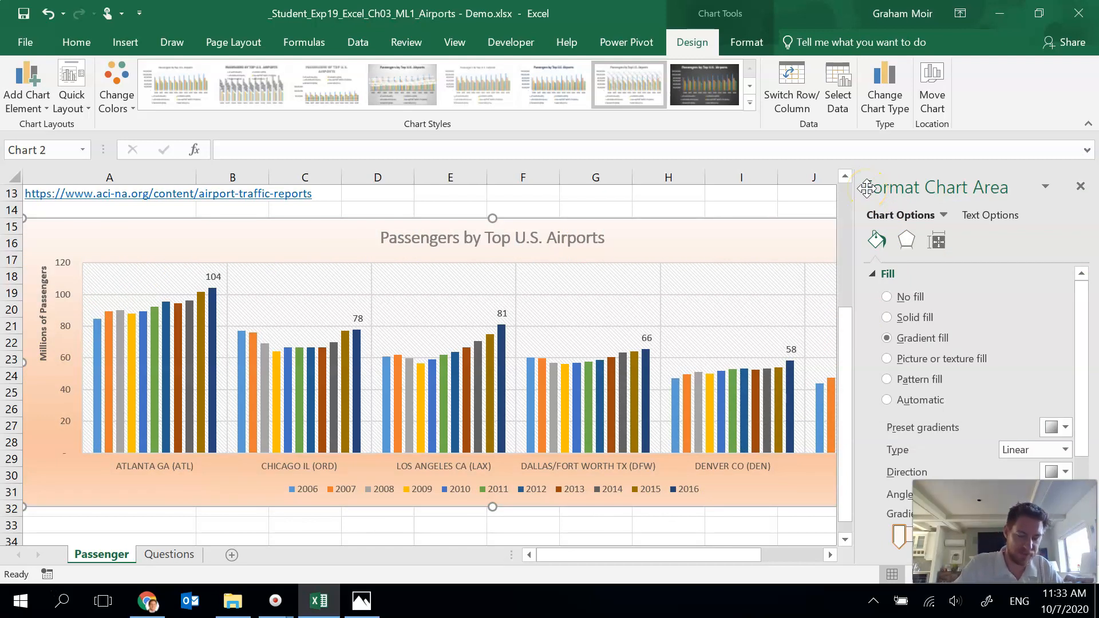
{"action": "left_click", "coordinate": [1083, 188]}
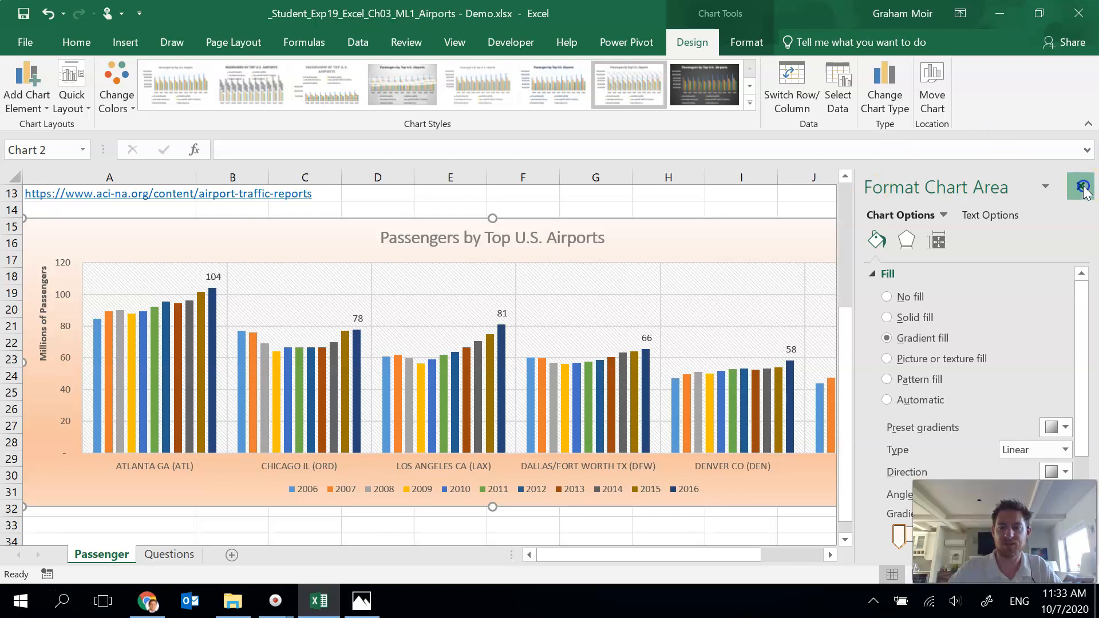
{"action": "left_click", "coordinate": [756, 246]}
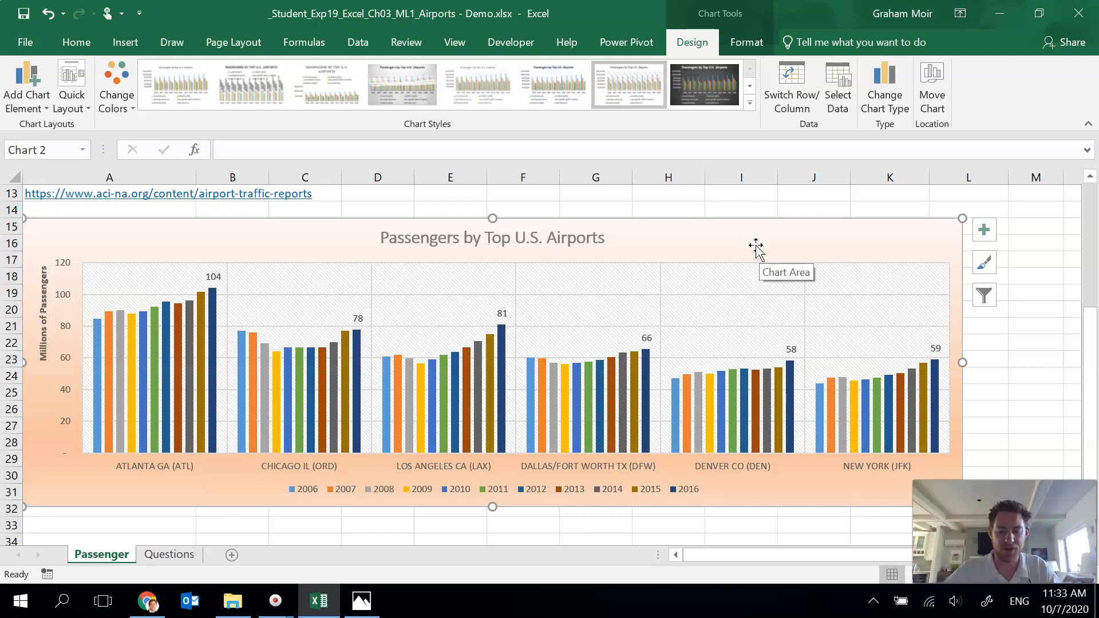
{"action": "left_click", "coordinate": [734, 224]}
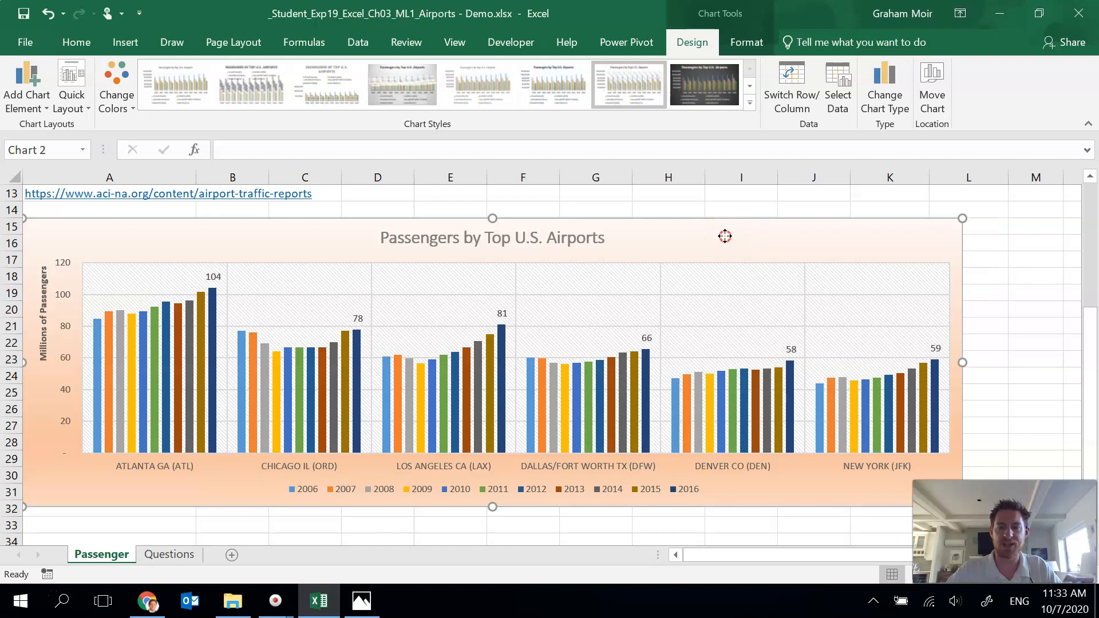
{"action": "right_click", "coordinate": [725, 236]}
{"action": "left_click", "coordinate": [772, 236]}
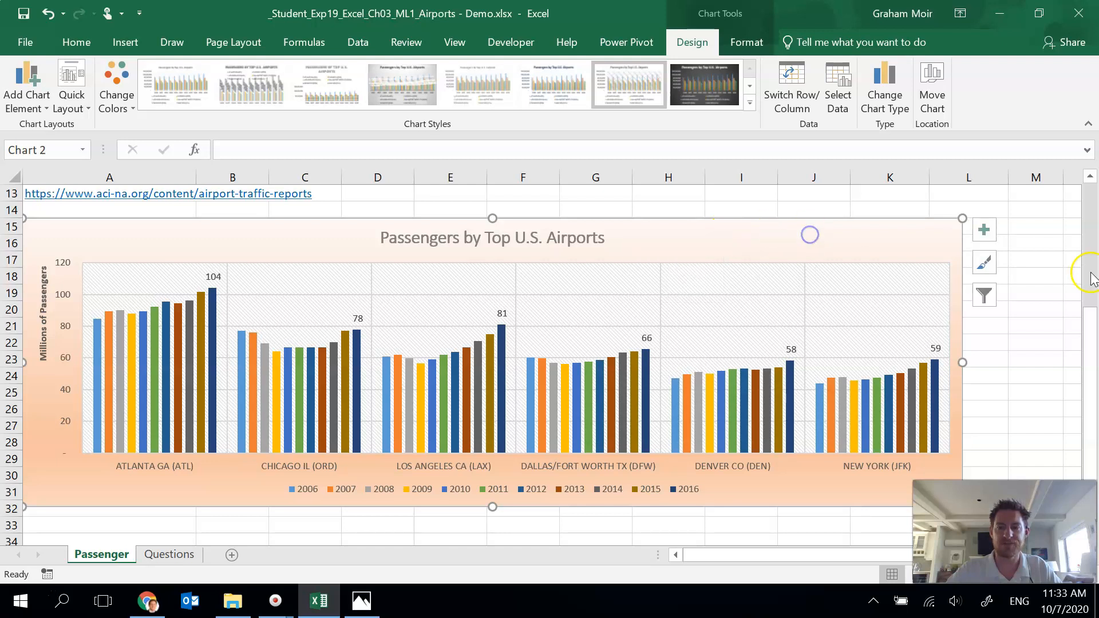
Step: Add alt text to the column chart: The chart displays the number of passengers in millions for the top six airports from 2006 to 2016
{"action": "left_click", "coordinate": [1039, 325]}
{"action": "right_click", "coordinate": [816, 241]}
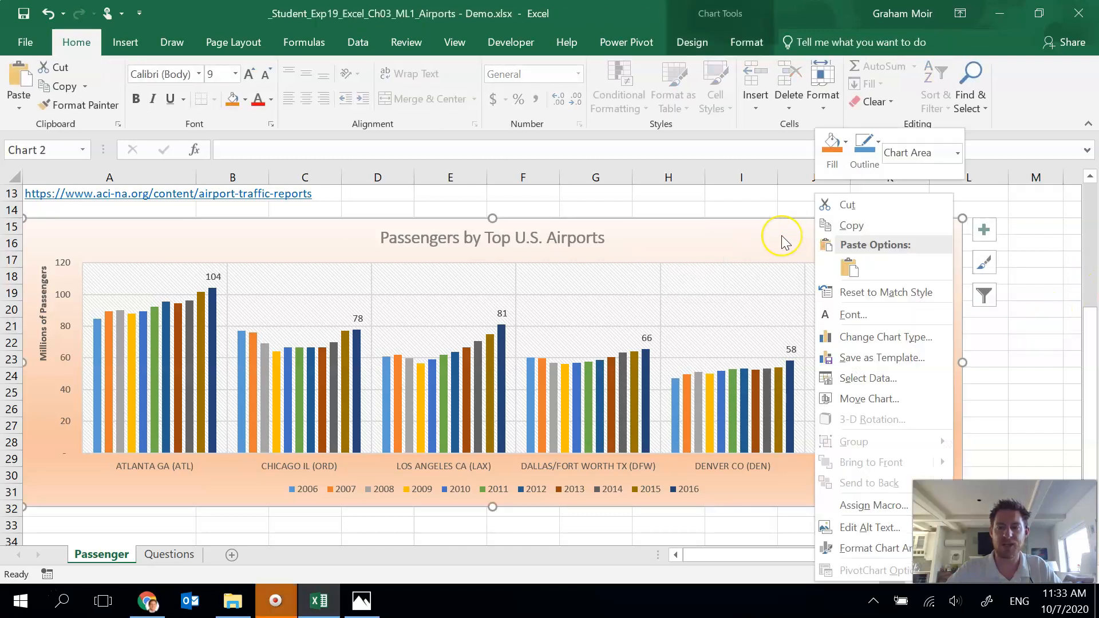
{"action": "left_click", "coordinate": [848, 532]}
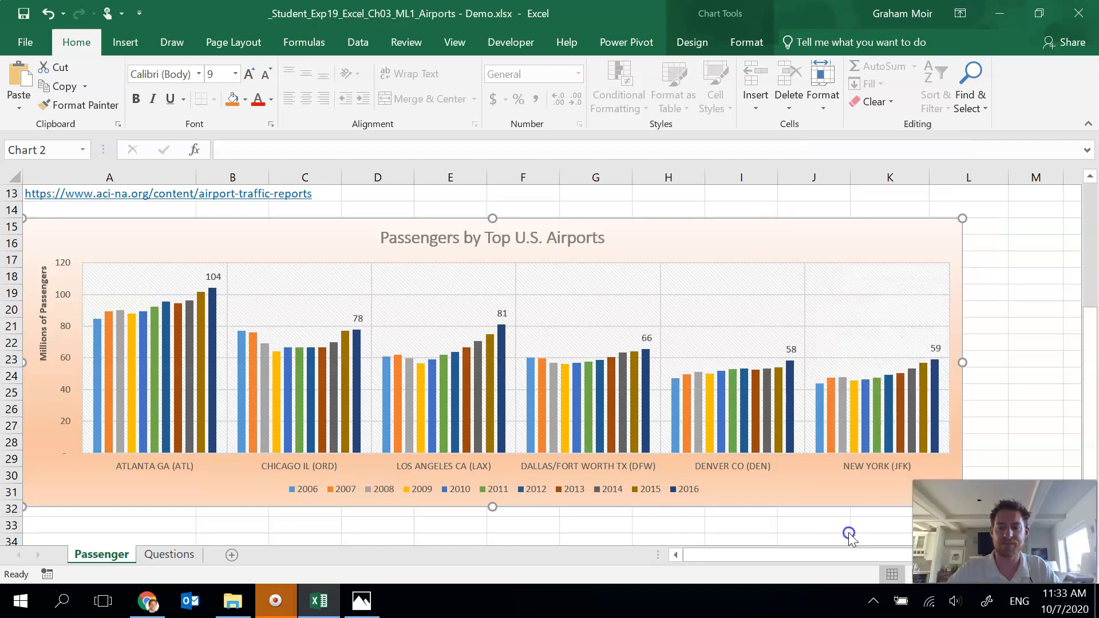
{"action": "left_click", "coordinate": [914, 294]}
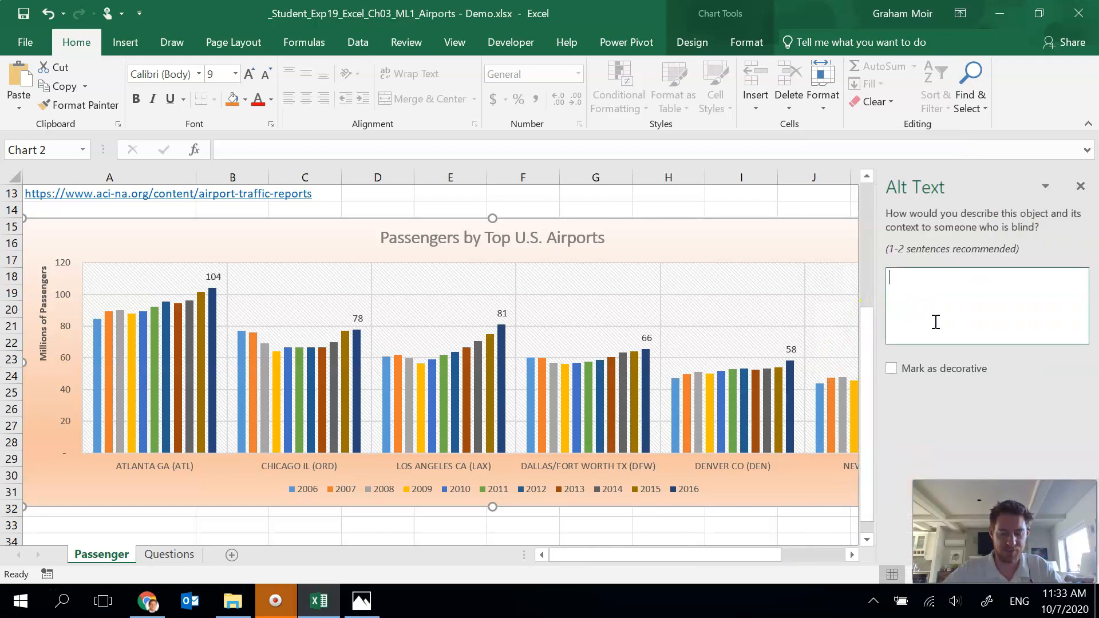
{"action": "type", "text": "The chart displays "}
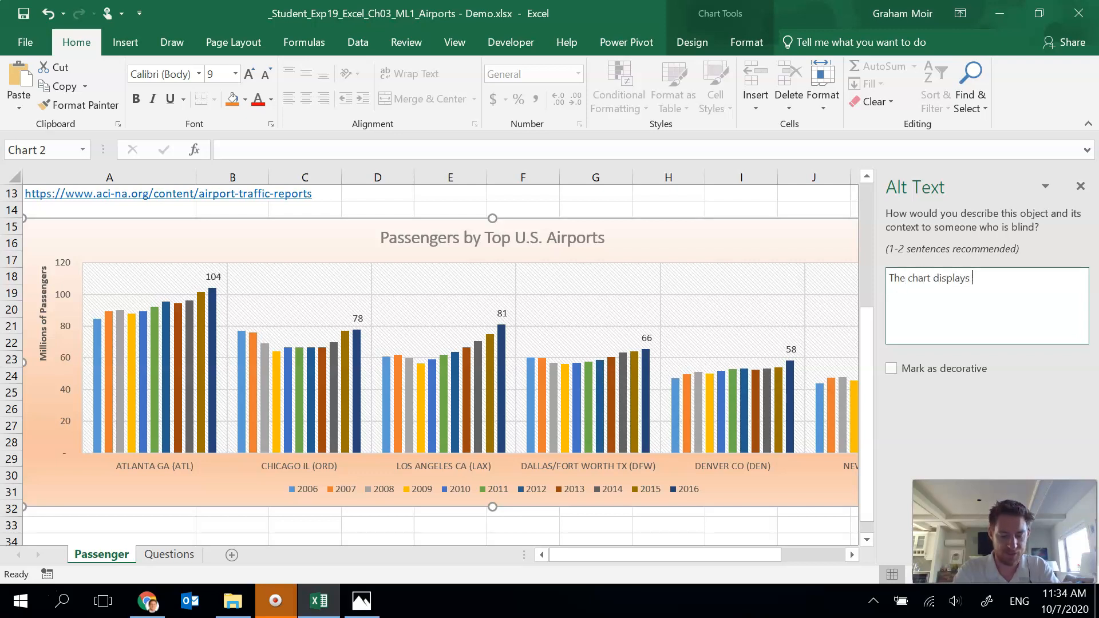
{"action": "type", "text": "the number of"}
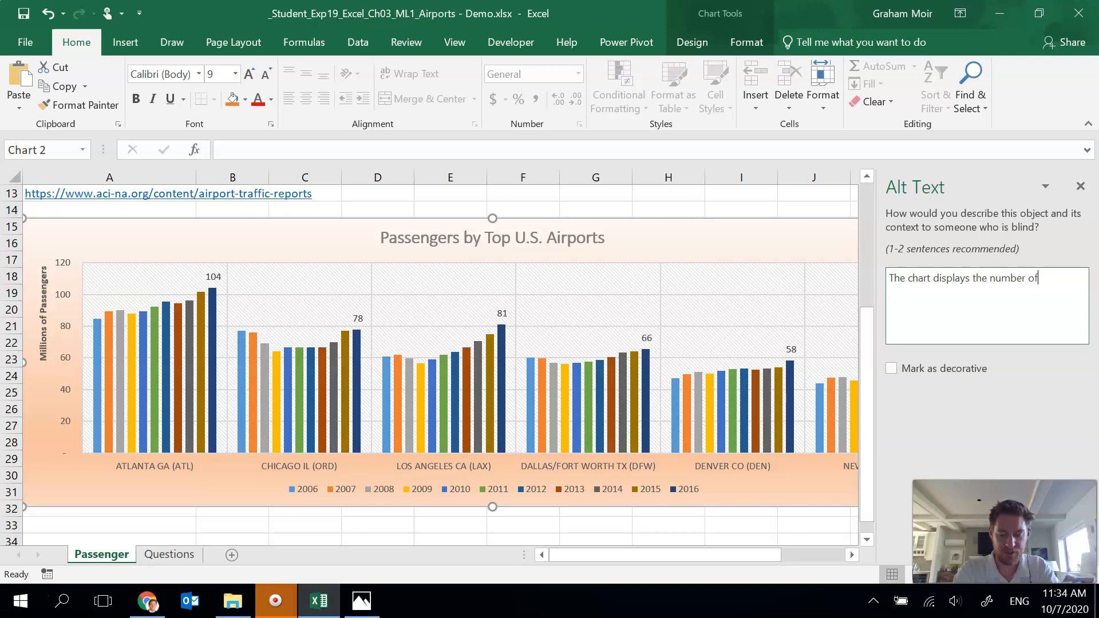
{"action": "type", "text": " passengers in million"}
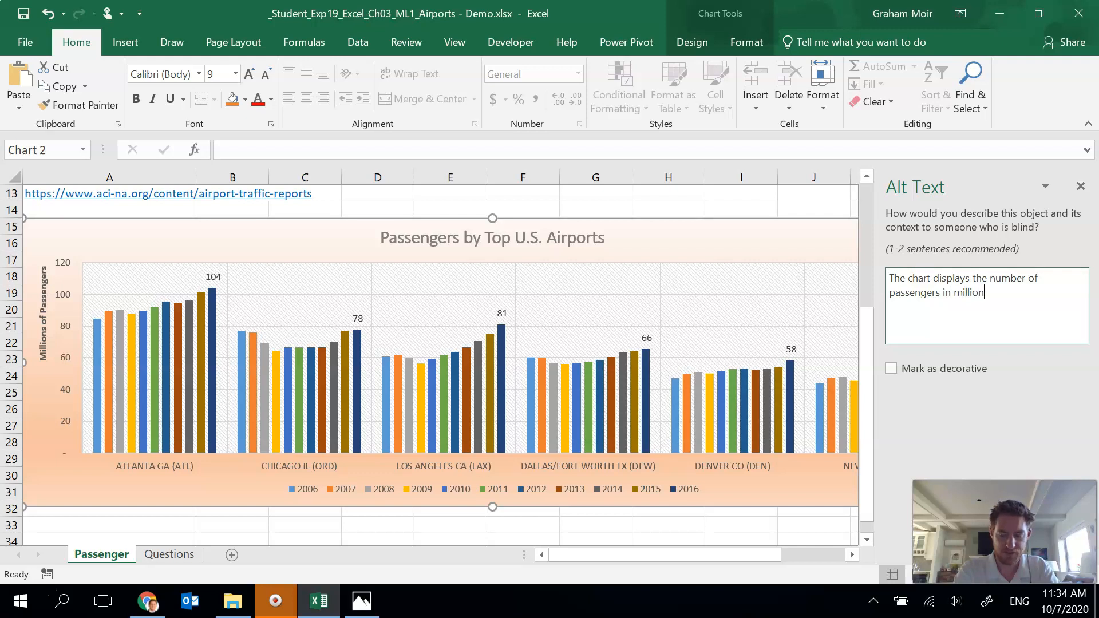
{"action": "type", "text": "s for the top six airports from 20"}
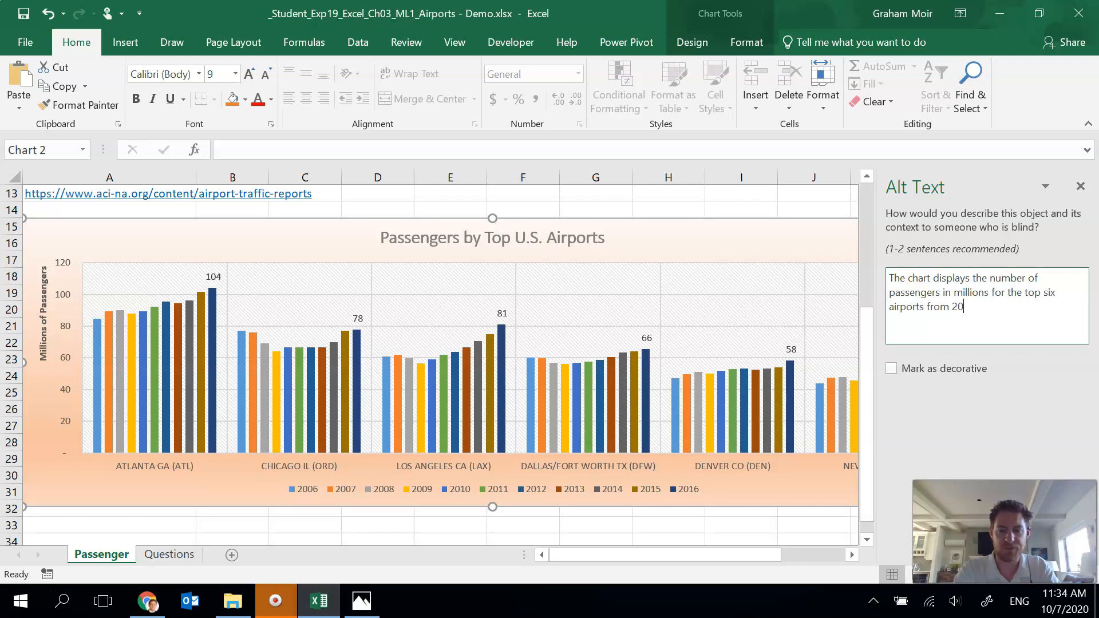
{"action": "type", "text": "06 to 2016."}
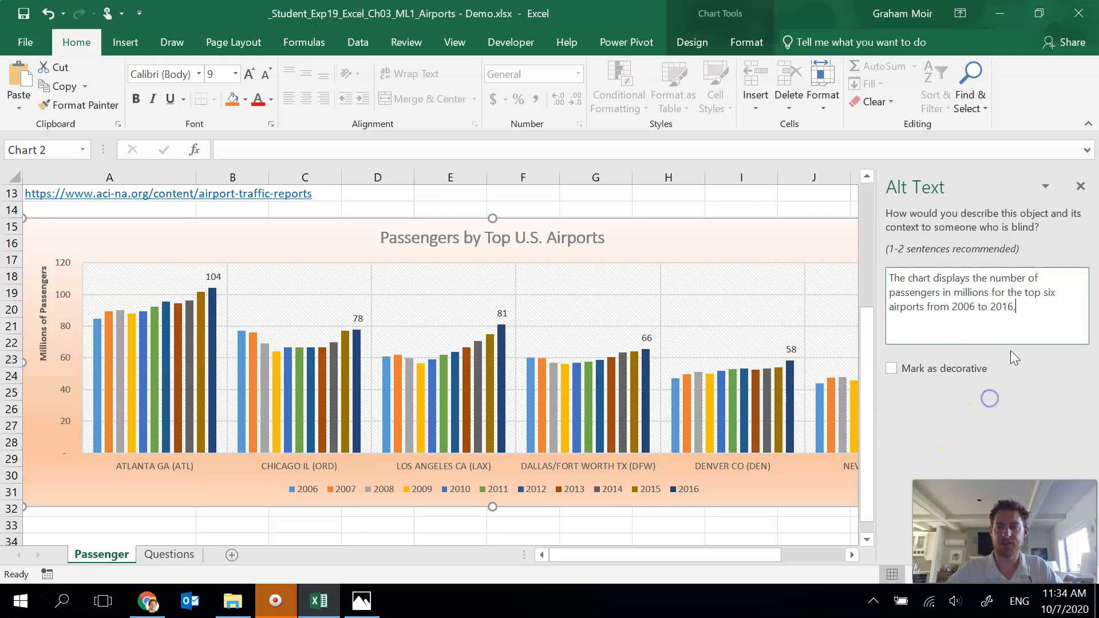
{"action": "left_click", "coordinate": [1081, 189]}
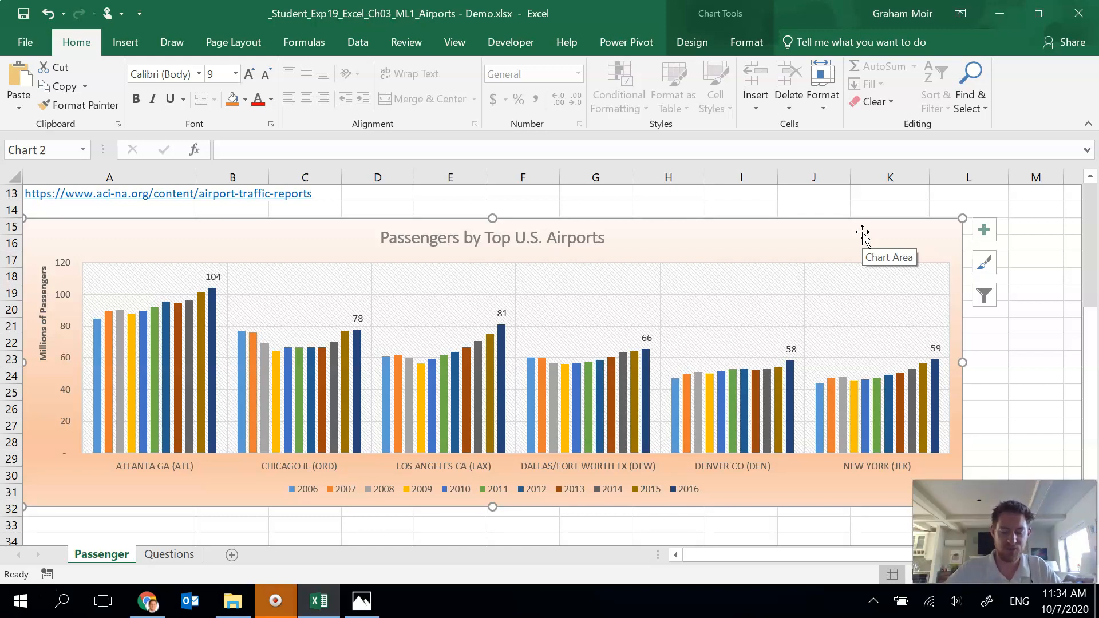
Step: Apply the Slice theme to the workbook
{"action": "left_click", "coordinate": [257, 45]}
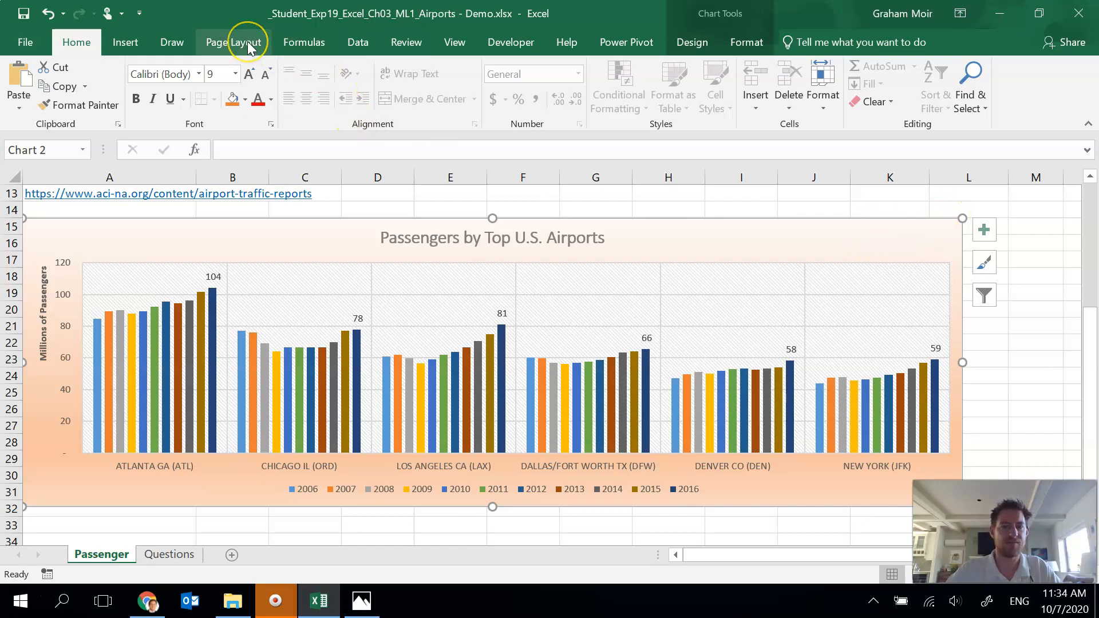
{"action": "left_click", "coordinate": [248, 41]}
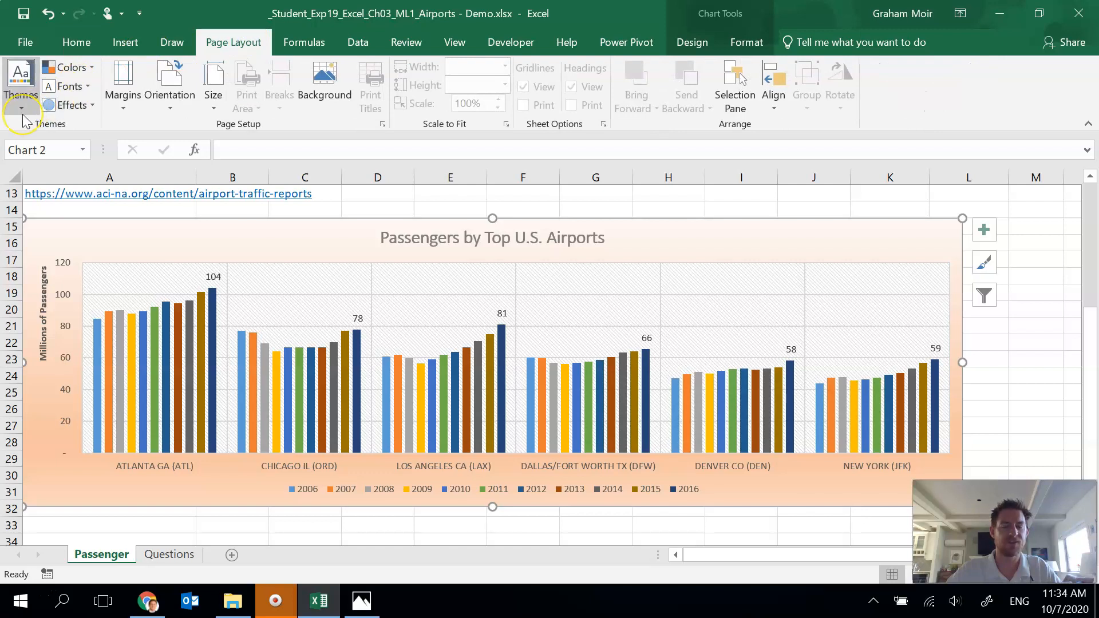
{"action": "left_click", "coordinate": [22, 113]}
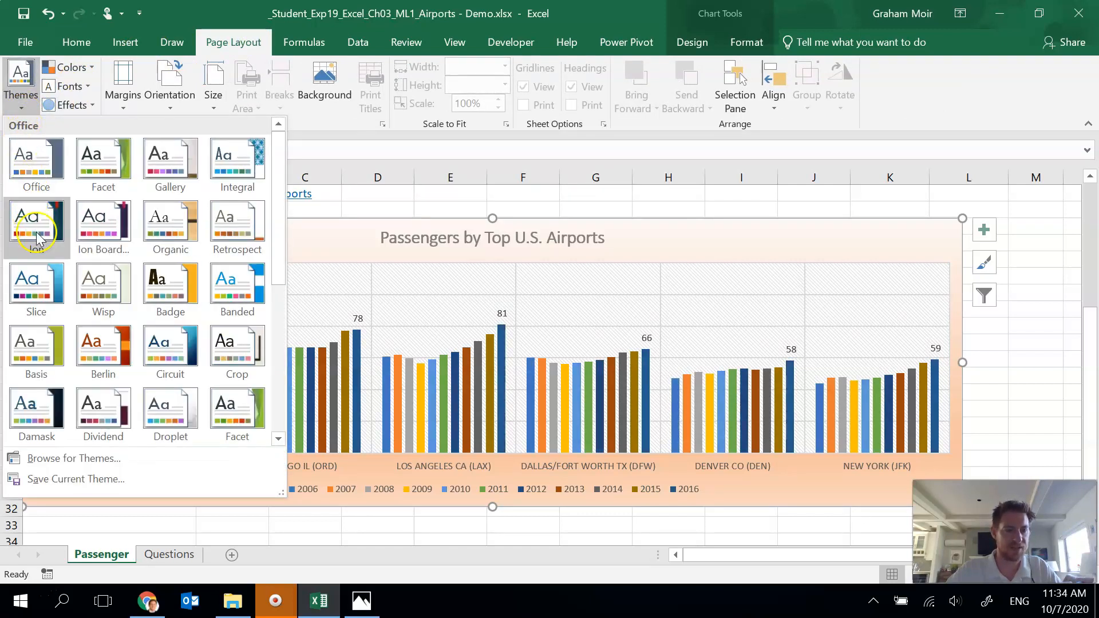
{"action": "left_click", "coordinate": [46, 293]}
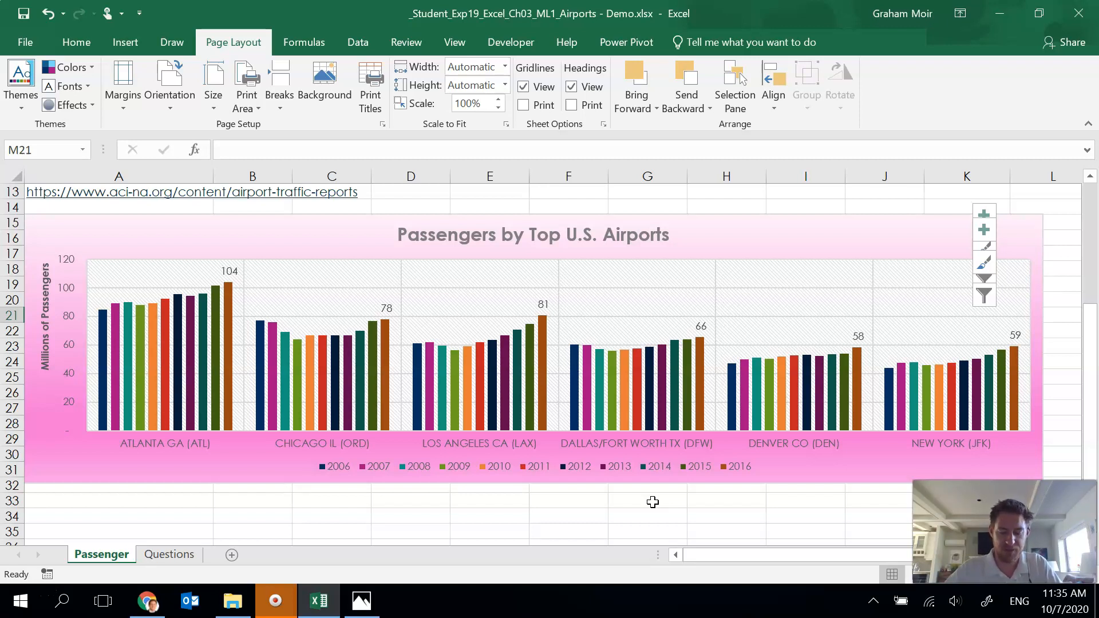
Step: Select the airport names A5:A10 with the 2016 values L5:L10 and insert a recommended clustered bar chart
{"action": "scroll", "coordinate": [173, 369], "scroll_direction": "up", "scroll_amount": 2}
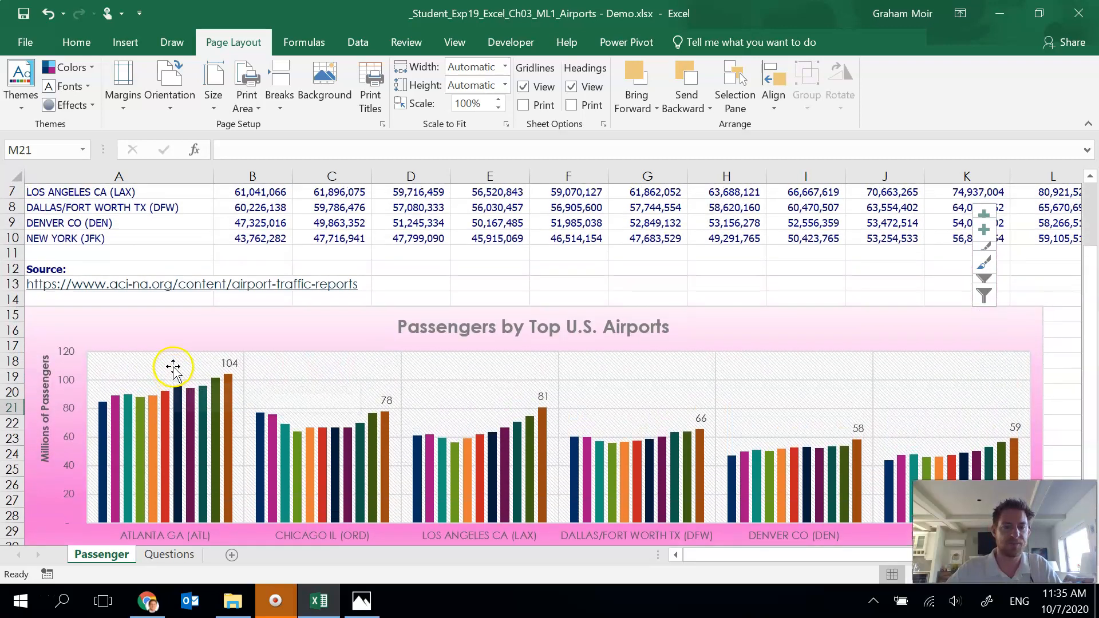
{"action": "scroll", "coordinate": [173, 369], "scroll_direction": "up", "scroll_amount": 2}
{"action": "left_click", "coordinate": [441, 368]}
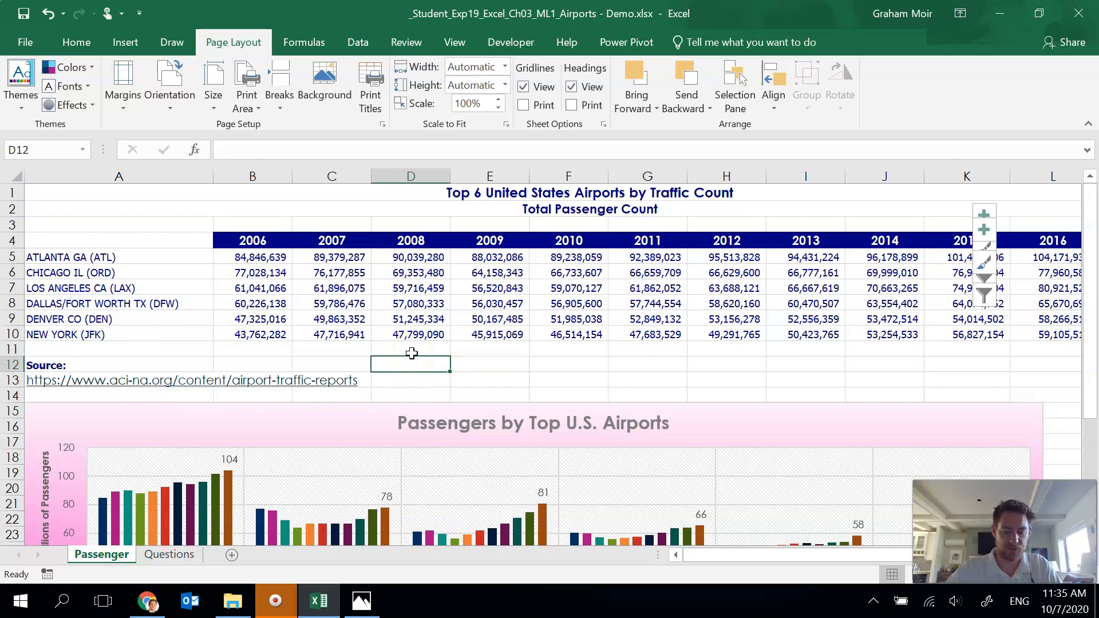
{"action": "left_click_drag", "start_coordinate": [112, 257], "coordinate": [110, 333]}
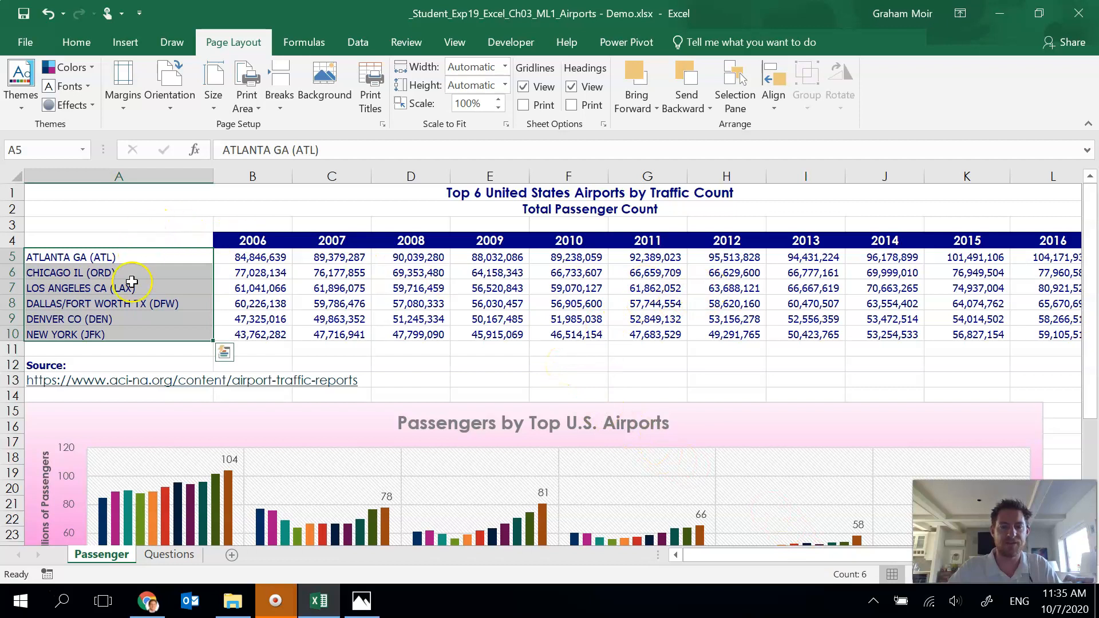
{"action": "left_click", "coordinate": [1042, 255], "text": "ctrl"}
{"action": "left_click_drag", "start_coordinate": [1042, 255], "coordinate": [1039, 339]}
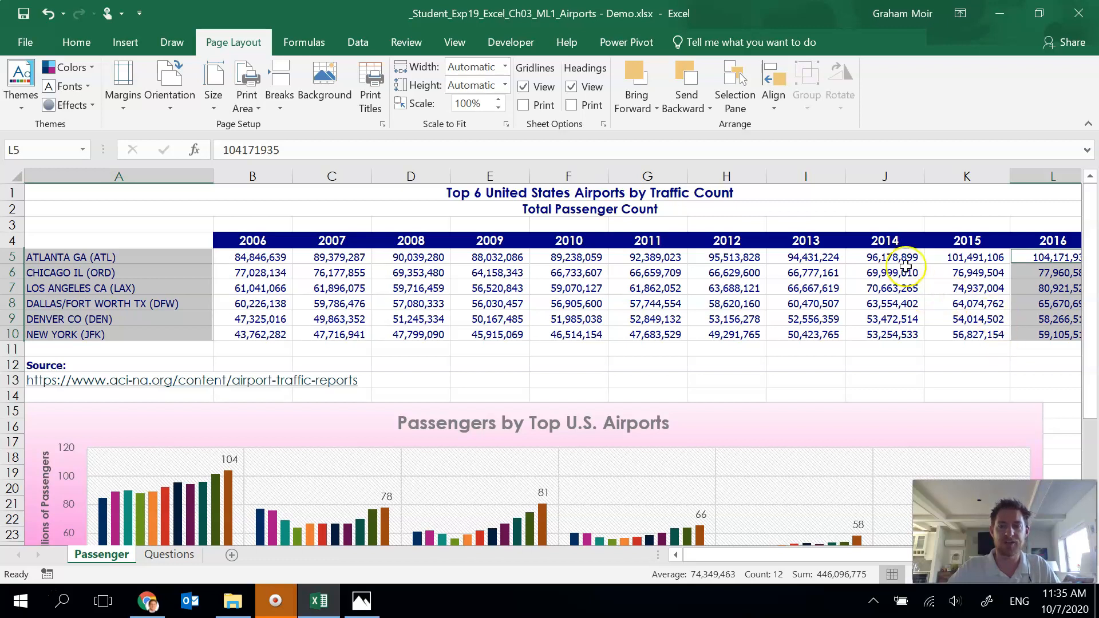
{"action": "left_click", "coordinate": [137, 44]}
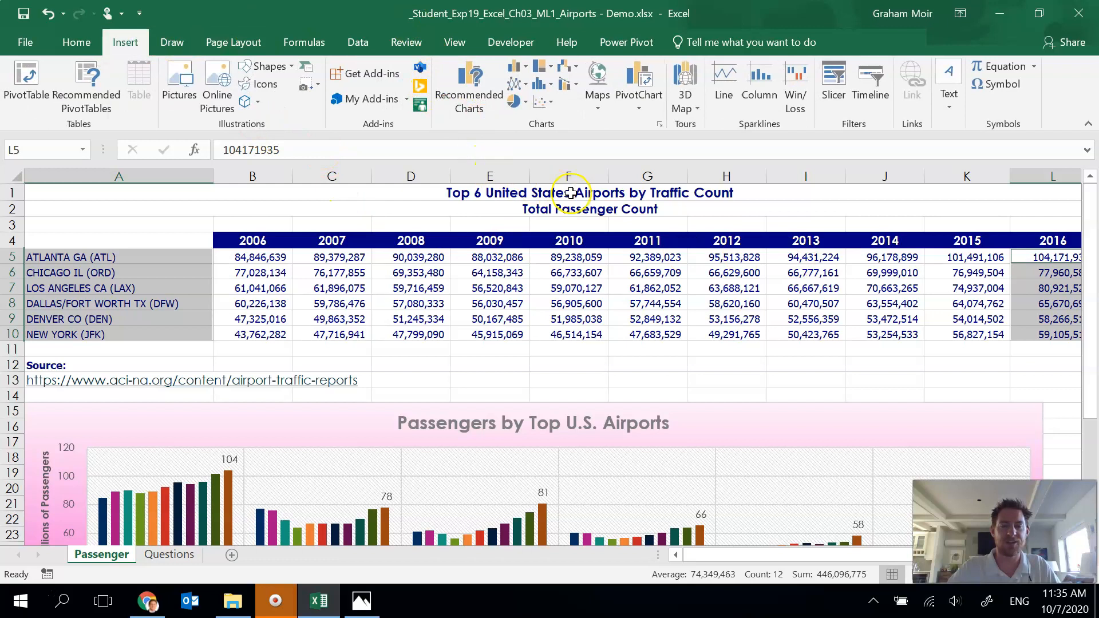
{"action": "left_click", "coordinate": [473, 104]}
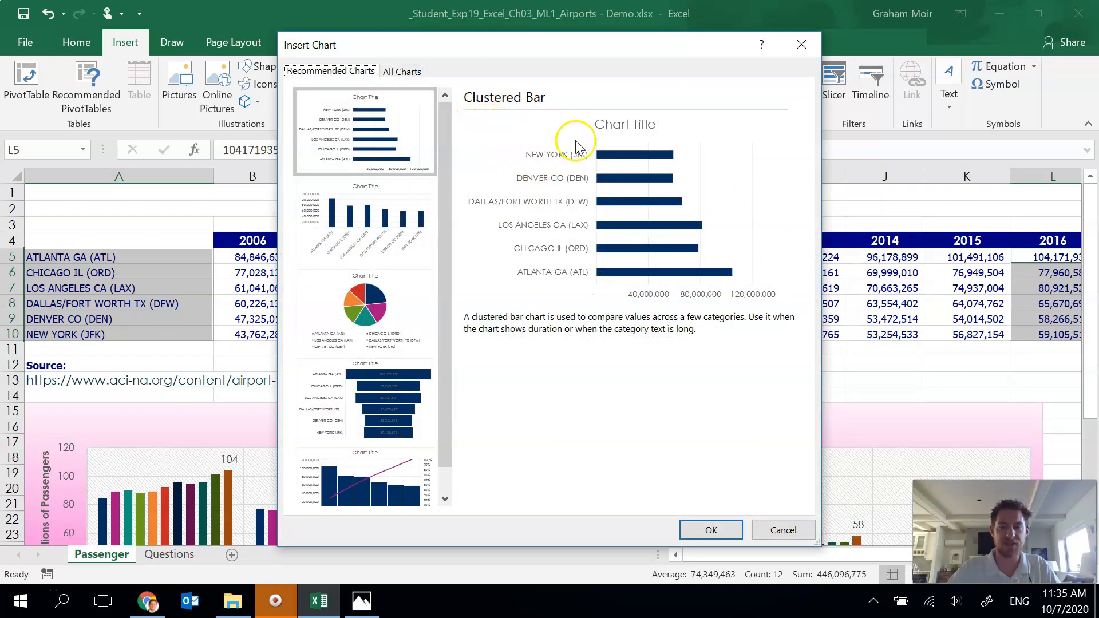
{"action": "left_click", "coordinate": [383, 144]}
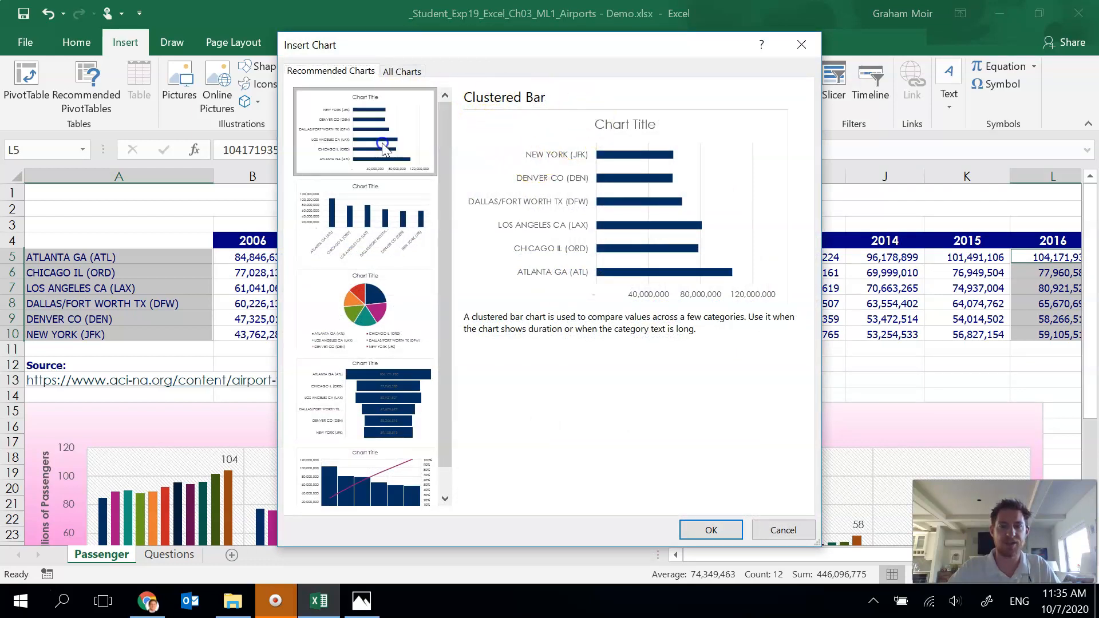
{"action": "left_click", "coordinate": [715, 532]}
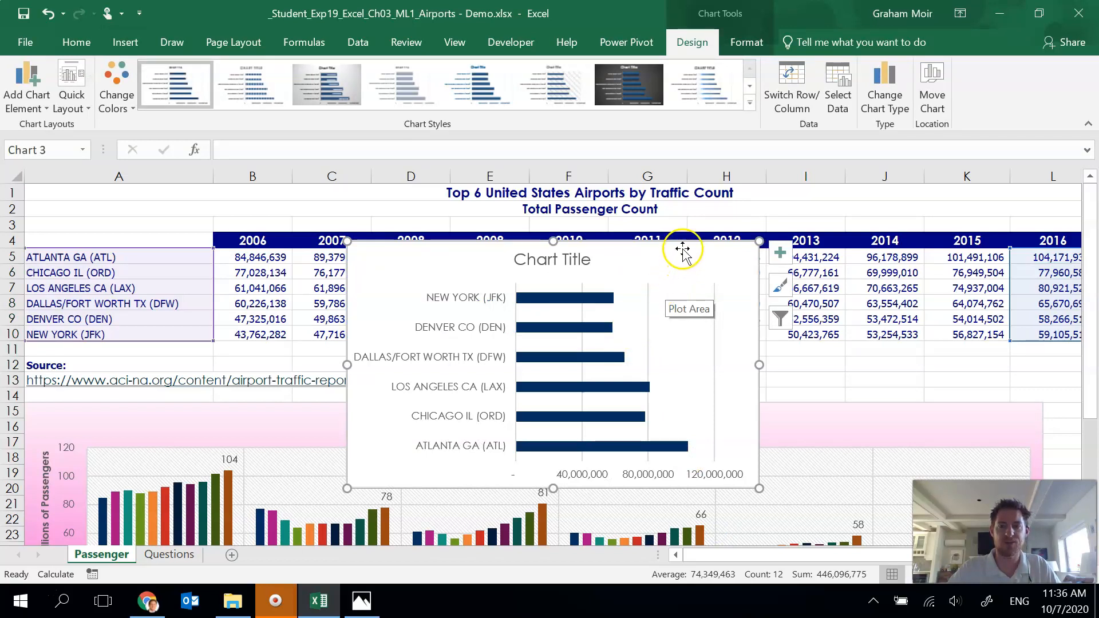
Step: Move the new bar chart to its own sheet named Bar Chart
{"action": "left_click", "coordinate": [419, 260]}
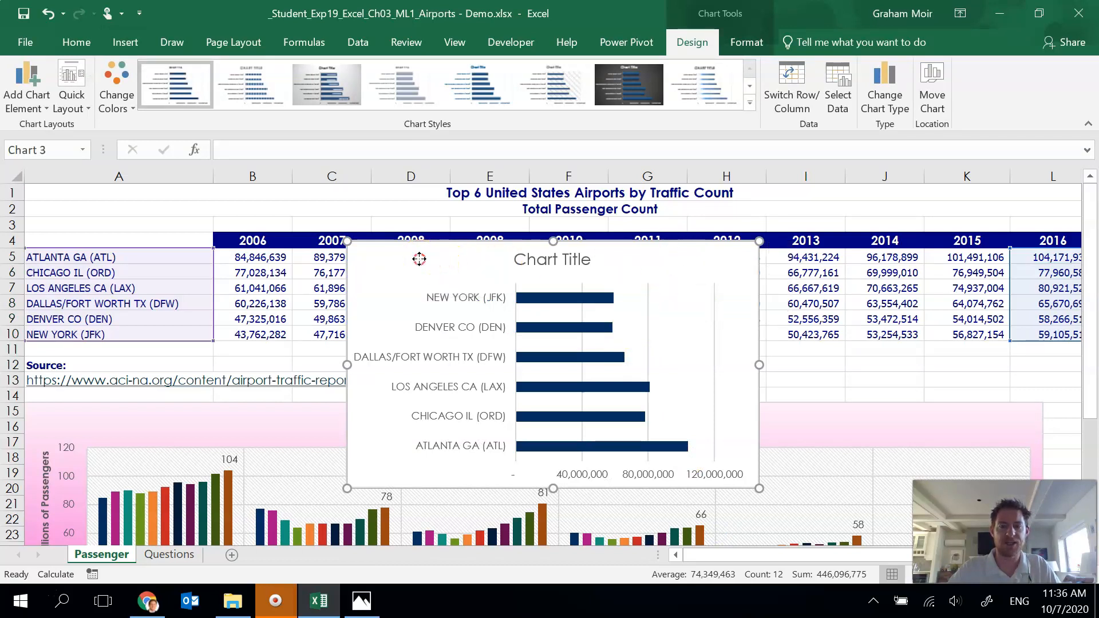
{"action": "right_click", "coordinate": [420, 260]}
{"action": "left_click", "coordinate": [452, 253]}
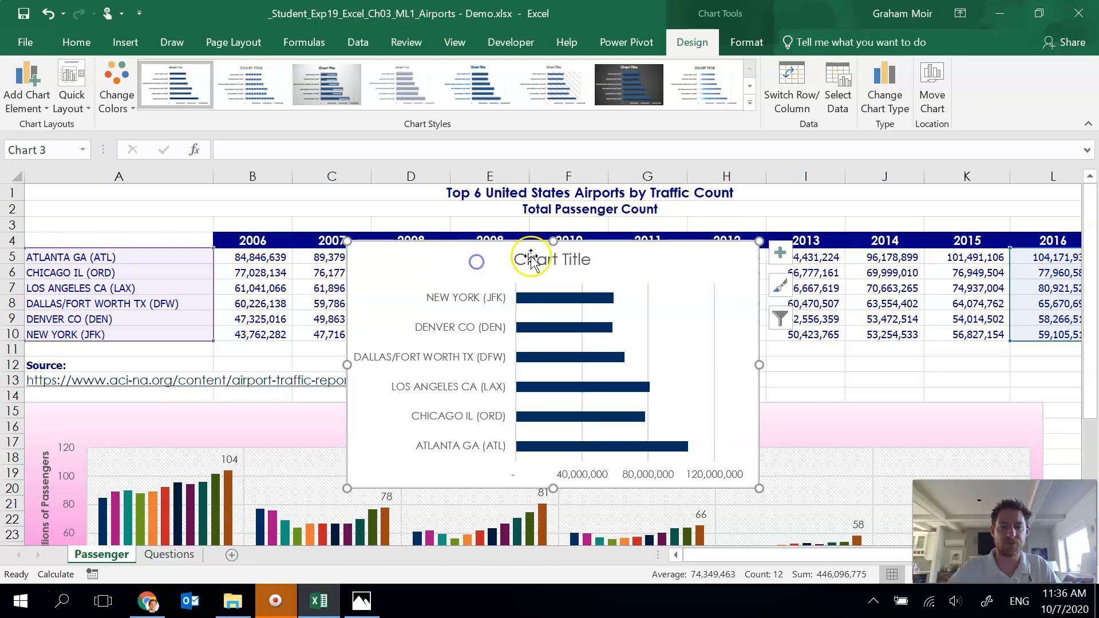
{"action": "right_click", "coordinate": [698, 256]}
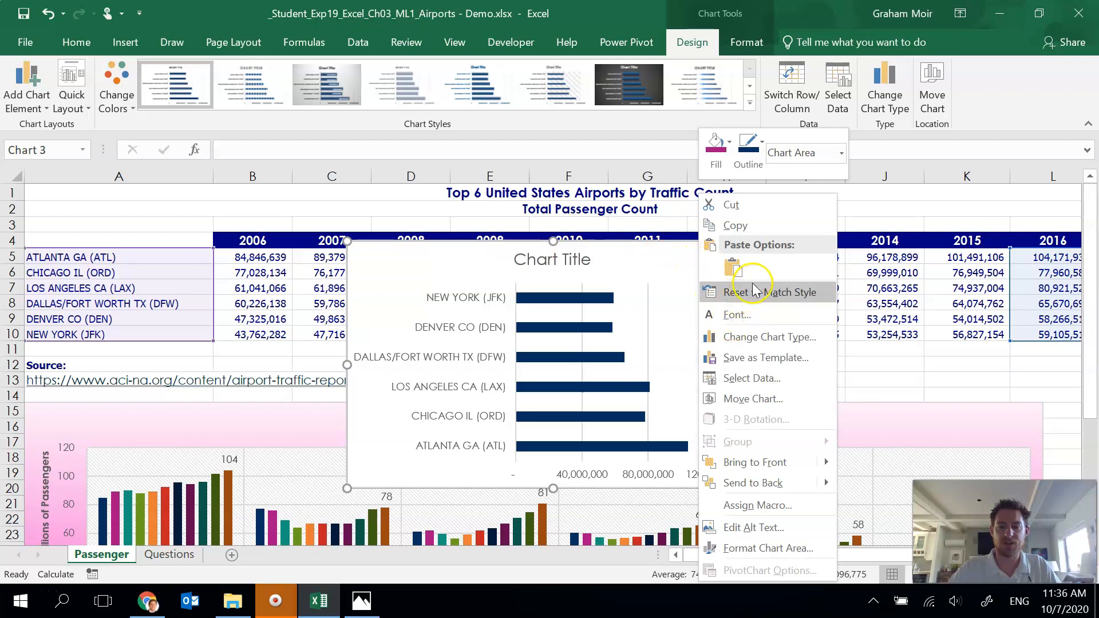
{"action": "left_click", "coordinate": [808, 405]}
{"action": "left_click_drag", "start_coordinate": [755, 322], "coordinate": [501, 111]}
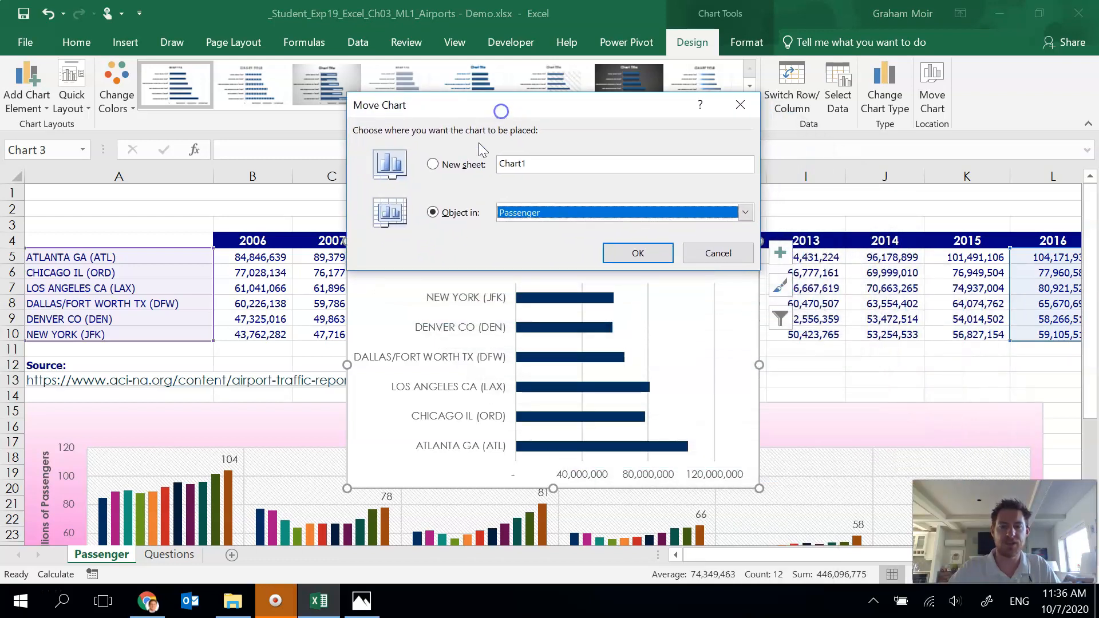
{"action": "left_click", "coordinate": [433, 165]}
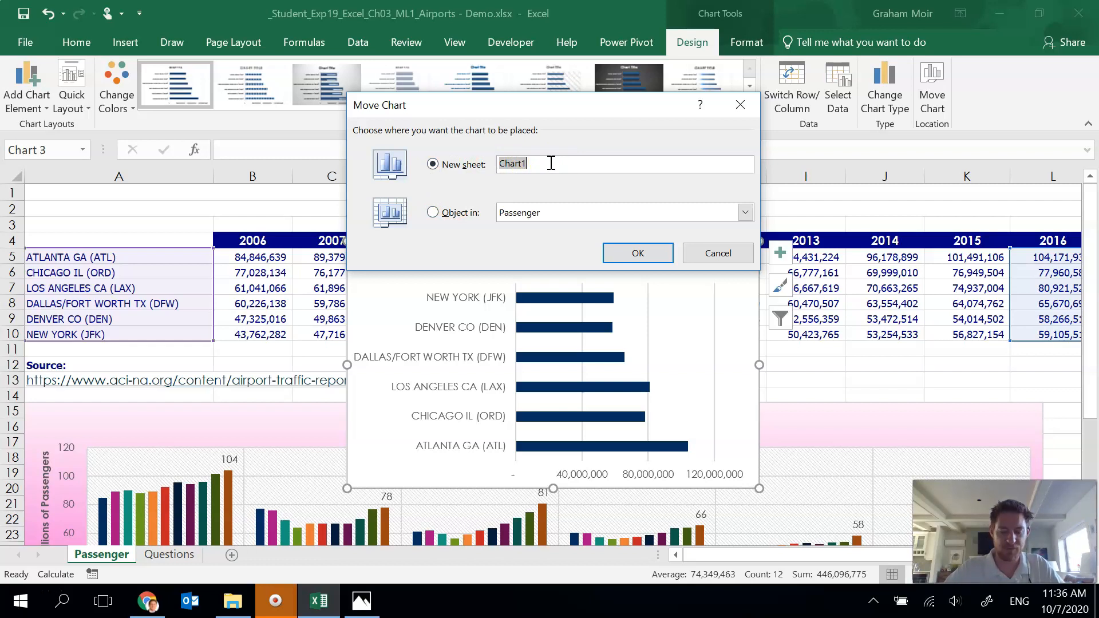
{"action": "type", "text": "Bar Chart"}
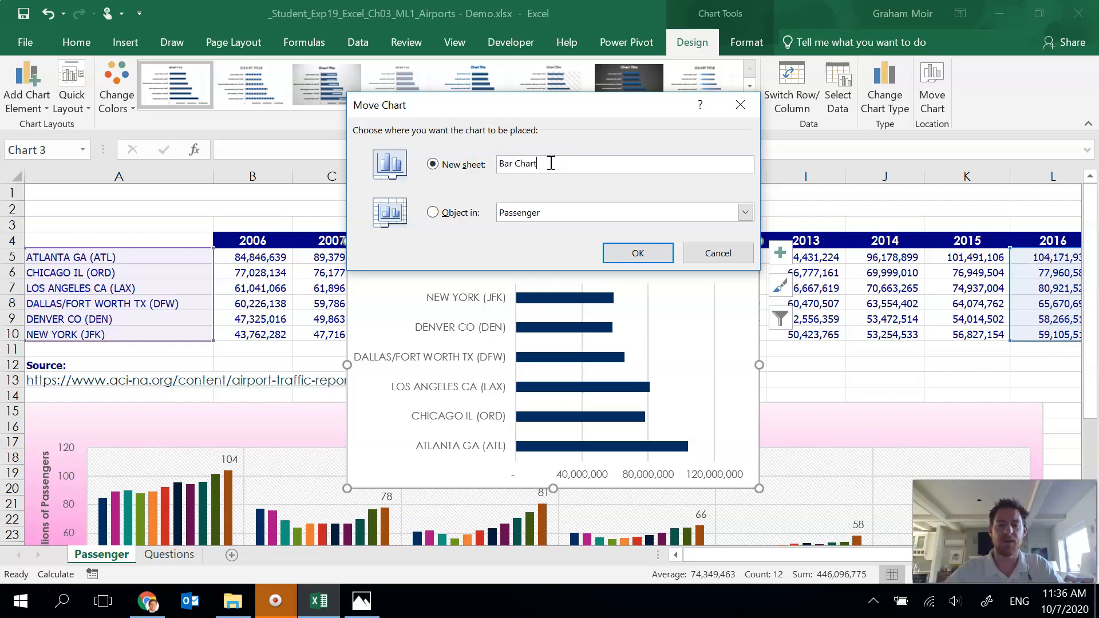
{"action": "left_click", "coordinate": [634, 253]}
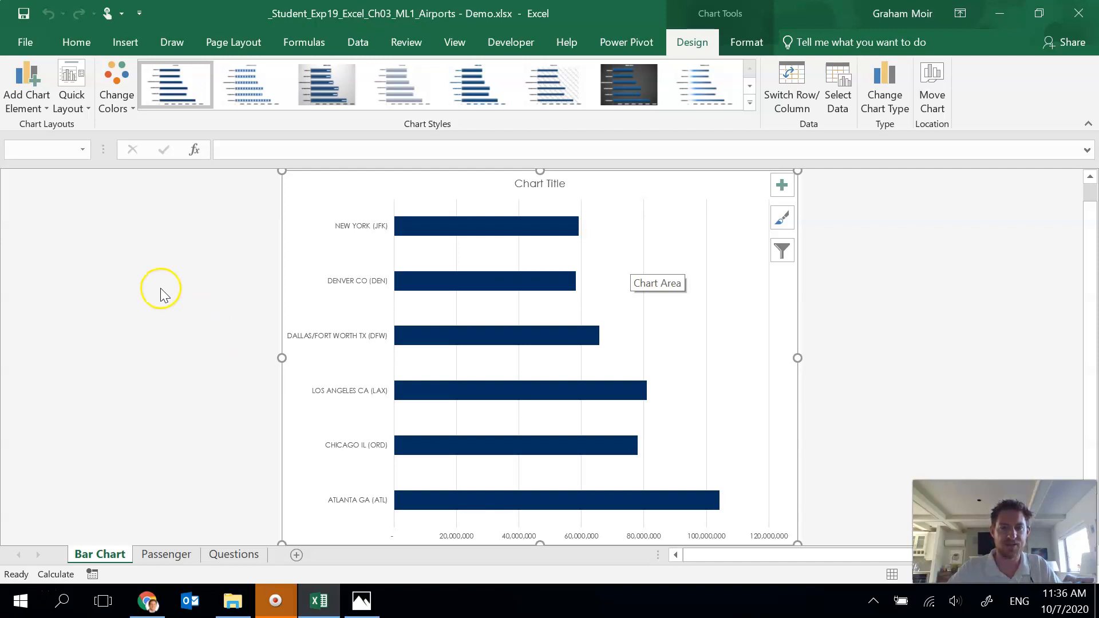
Step: Change the bar chart's colors to the third Colorful palette
{"action": "left_click", "coordinate": [303, 189]}
{"action": "left_click", "coordinate": [120, 106]}
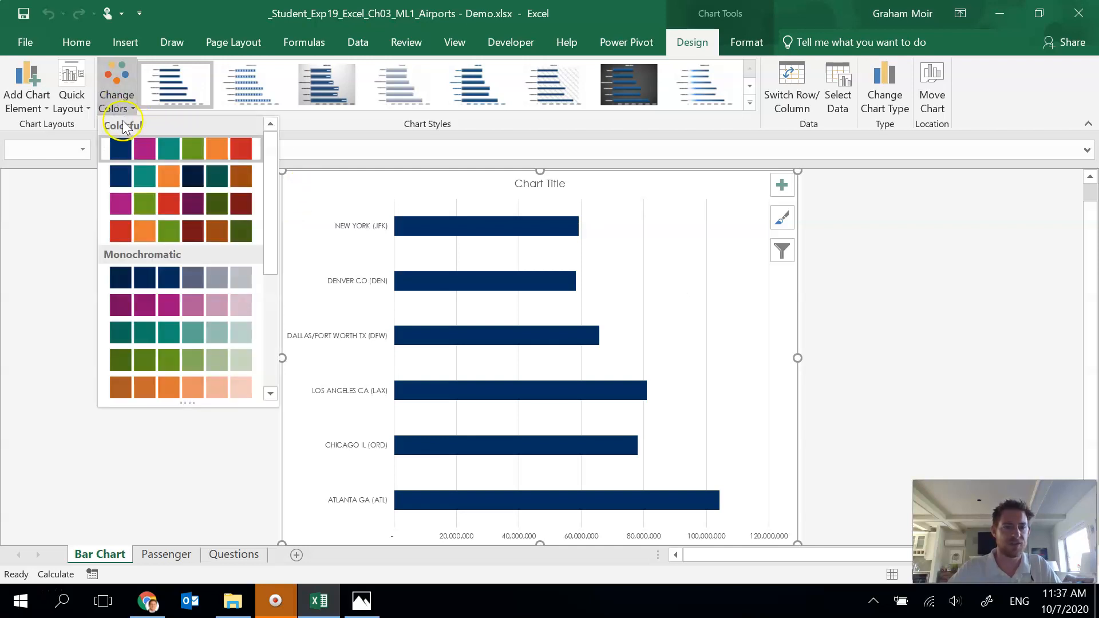
{"action": "left_click", "coordinate": [125, 206]}
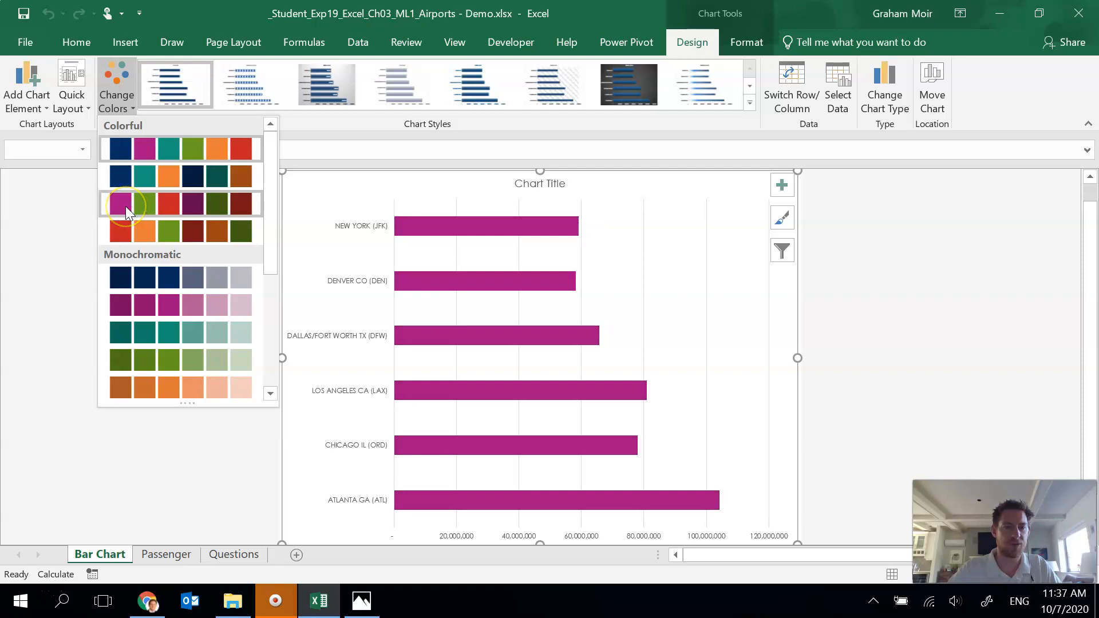
{"action": "left_click", "coordinate": [126, 206]}
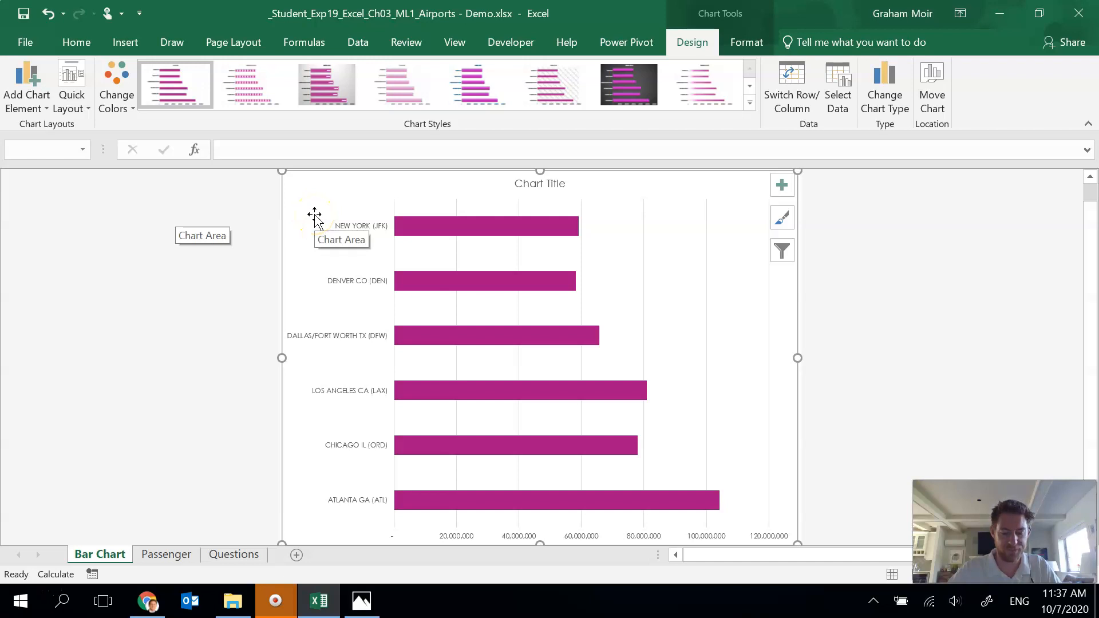
Step: Set the bar chart's title to "Passengers at Top 6 U.S. Airports in 2016"
{"action": "left_click", "coordinate": [535, 183]}
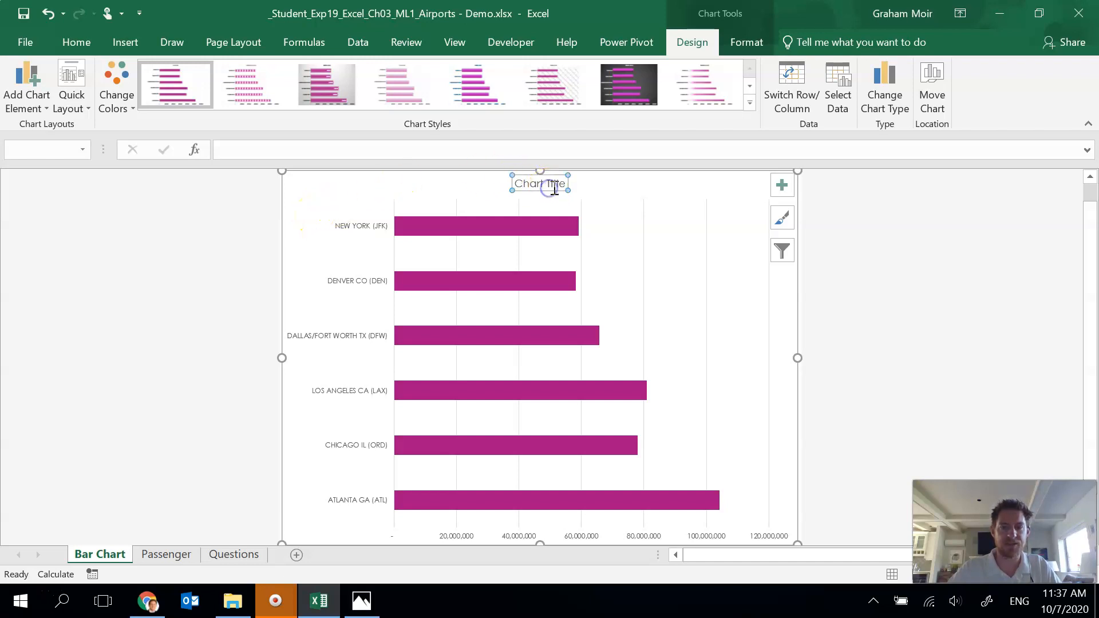
{"action": "type", "text": "P"}
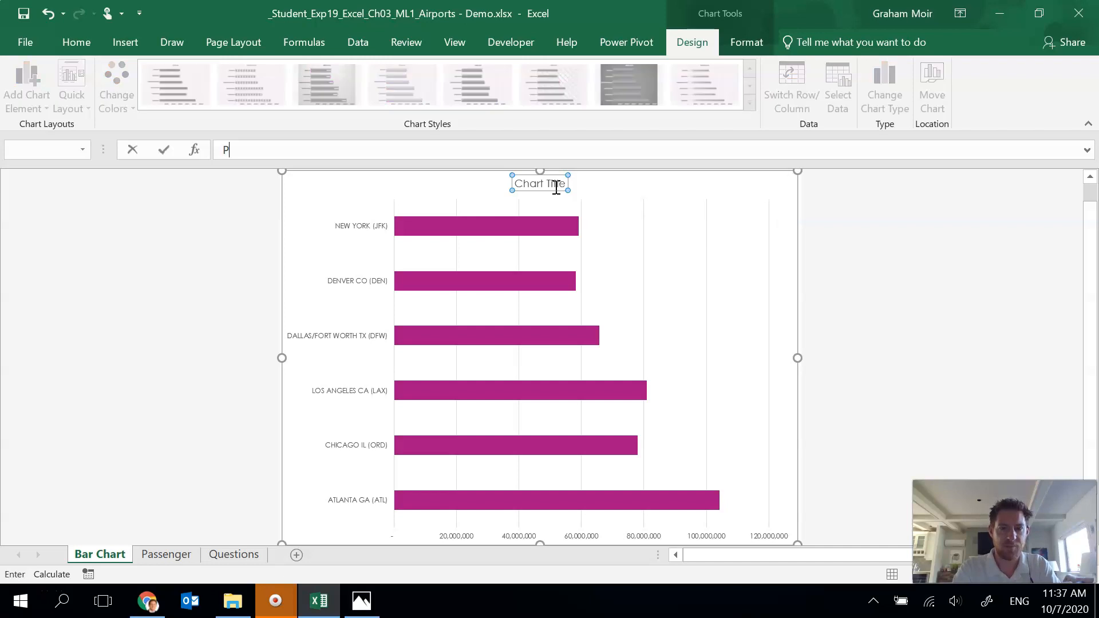
{"action": "type", "text": "assenge"}
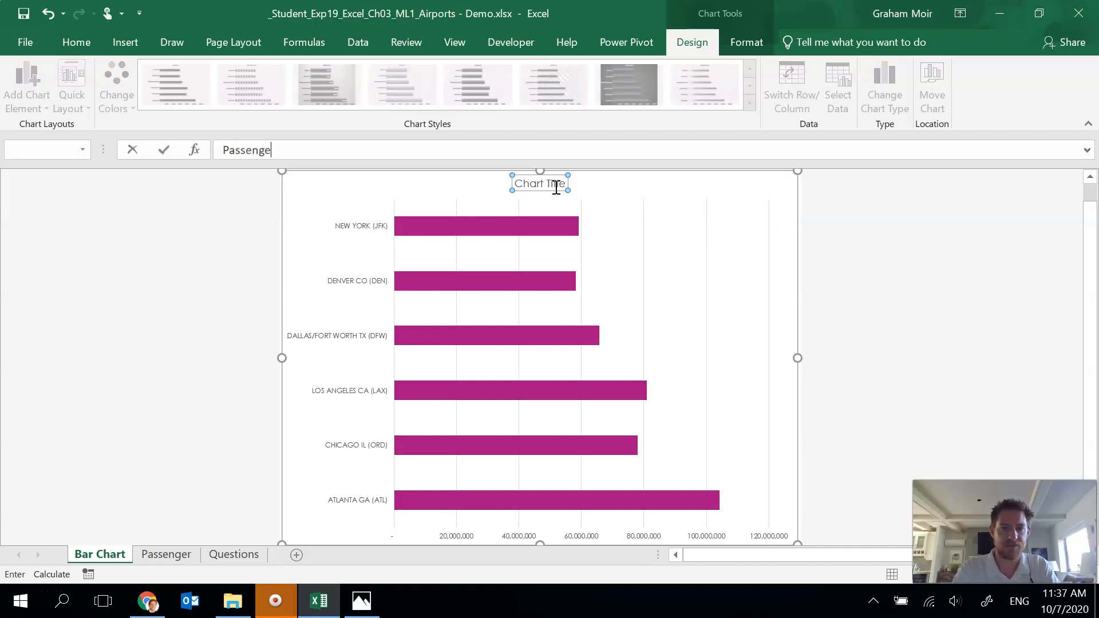
{"action": "type", "text": "rs at Top 6 U"}
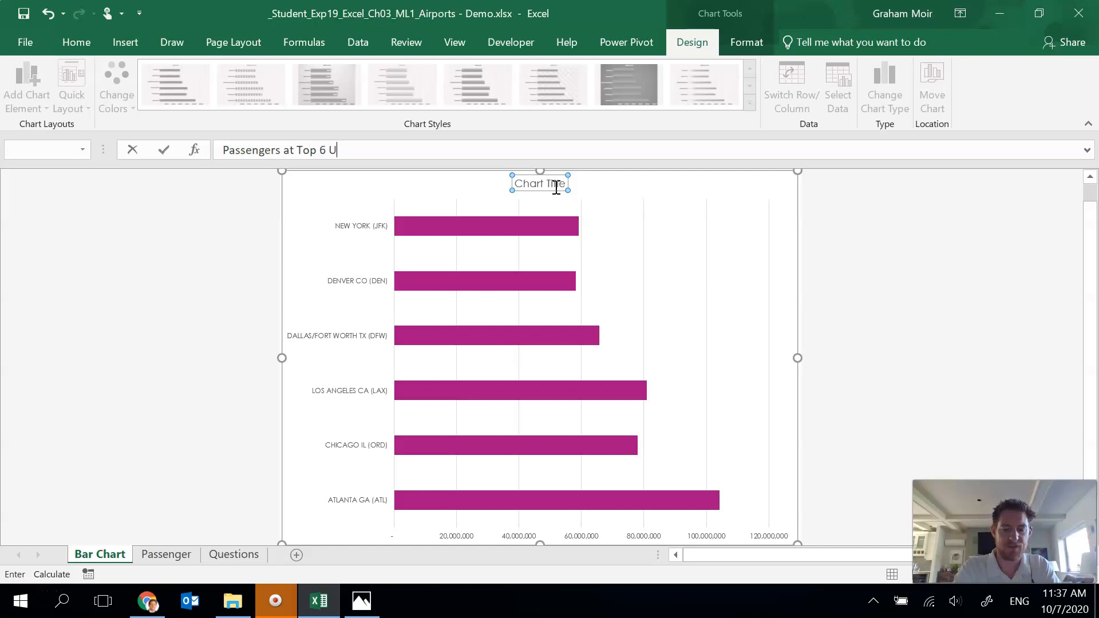
{"action": "type", "text": ".S. Airports in "}
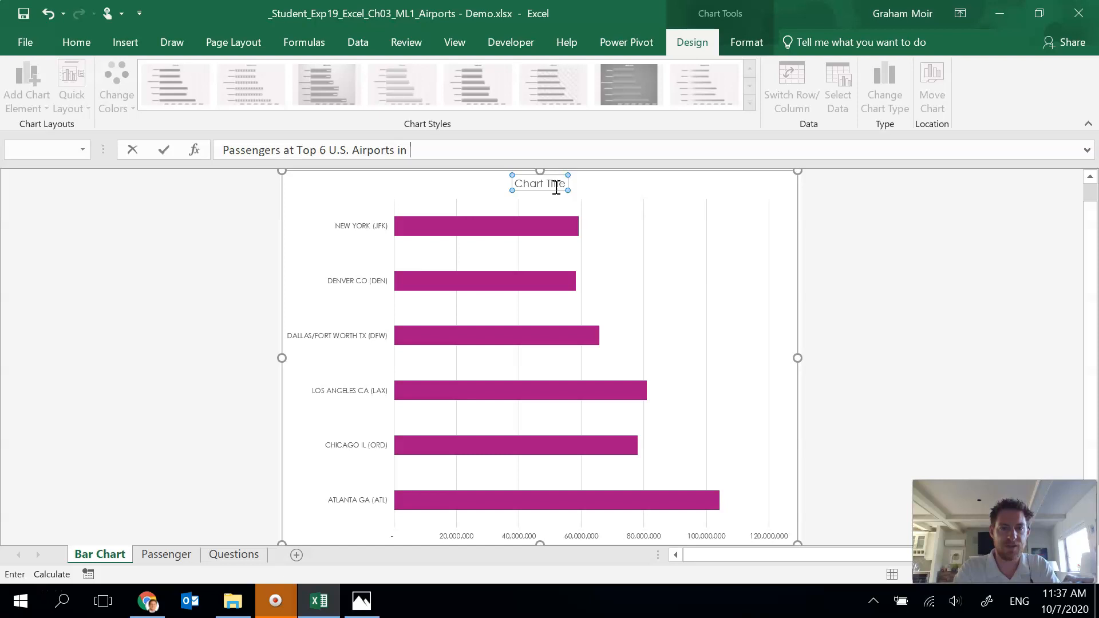
{"action": "type", "text": "2016"}
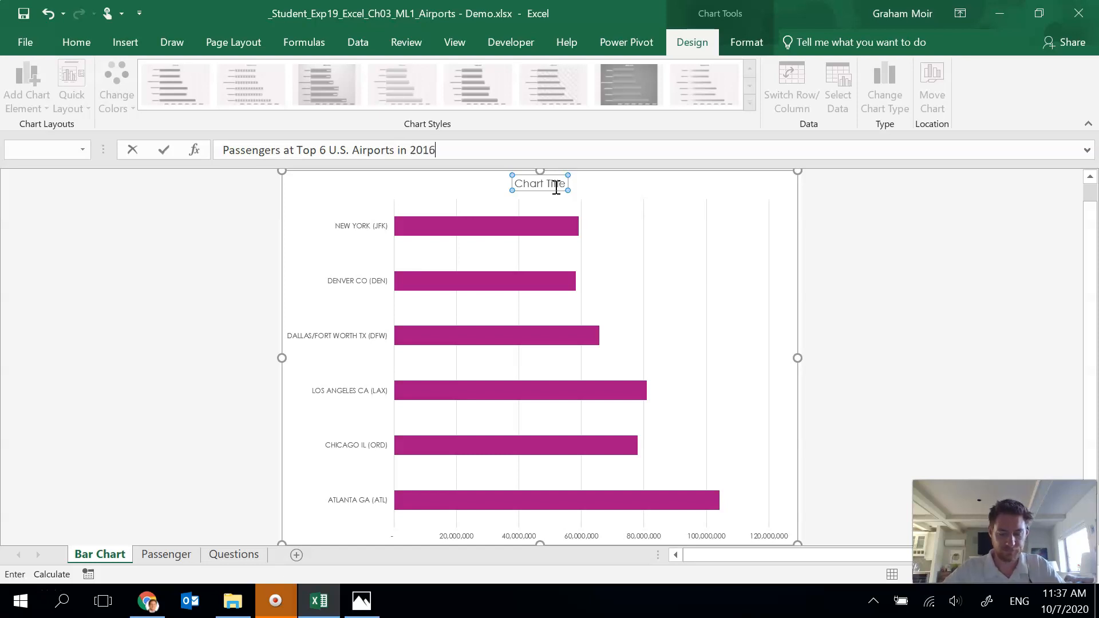
{"action": "key", "text": "Return"}
Step: Apply Chart Style 5 to the bar chart
{"action": "left_click", "coordinate": [494, 202]}
{"action": "left_click", "coordinate": [380, 191]}
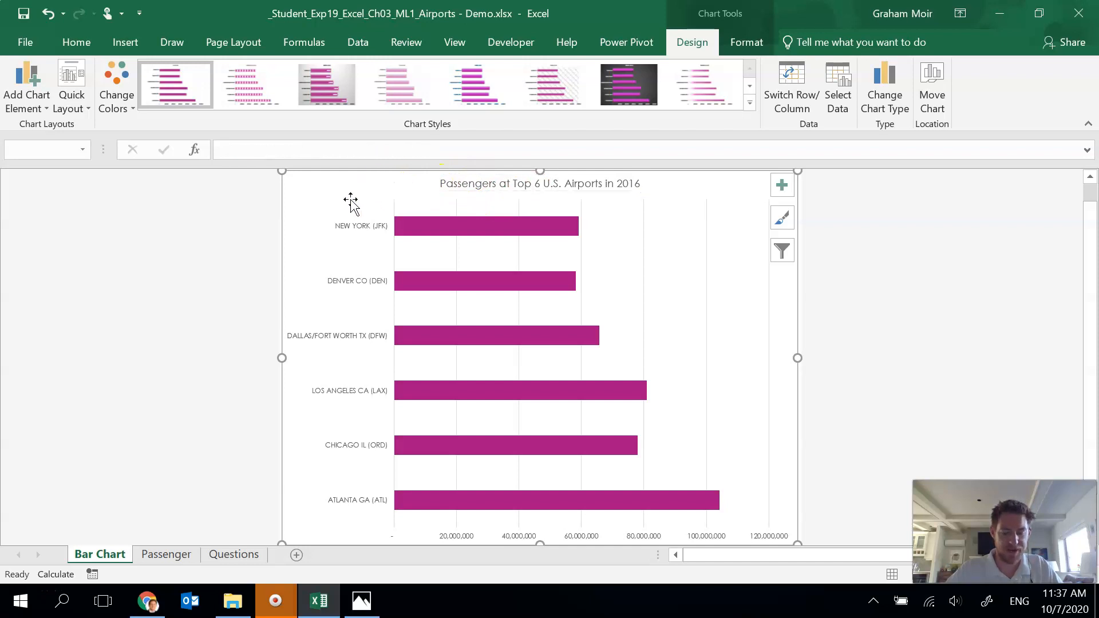
{"action": "left_click", "coordinate": [754, 109]}
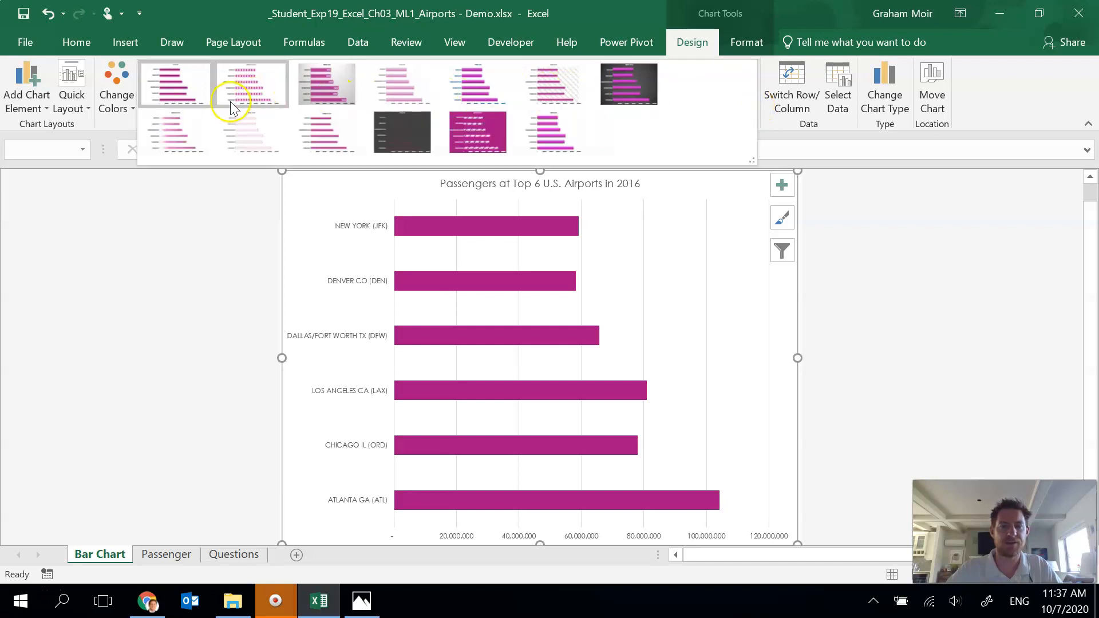
{"action": "left_click", "coordinate": [482, 86]}
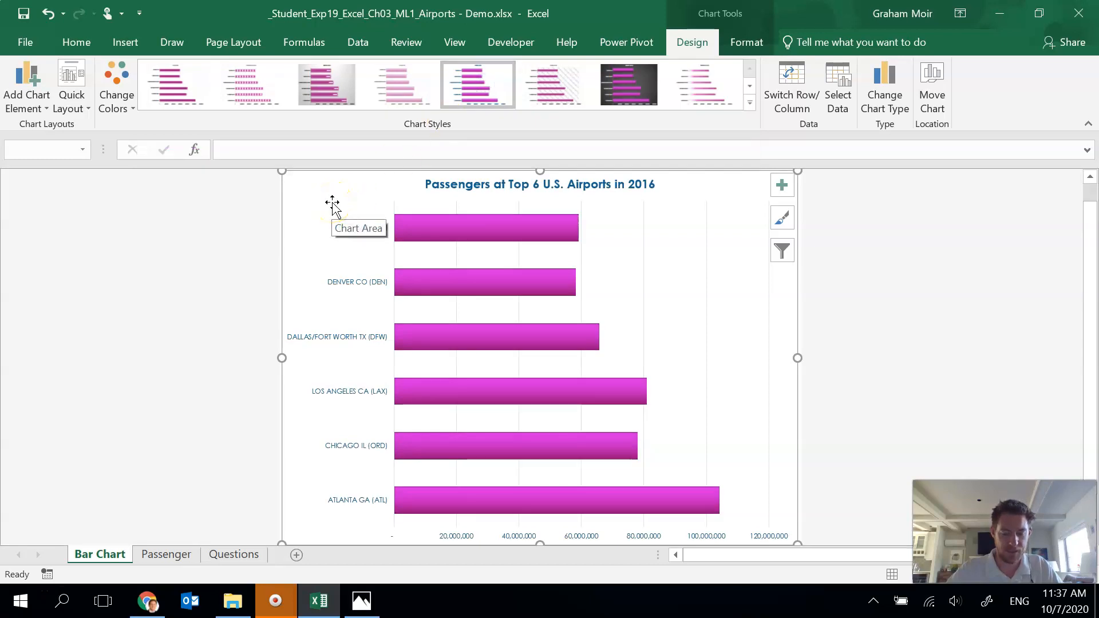
Step: Add the chart's alt text "The bar chart shows passengers at Top 6 U.S. Airports in 2016. Atlanta had the most passengers."
{"action": "right_click", "coordinate": [728, 185]}
{"action": "left_click", "coordinate": [791, 516]}
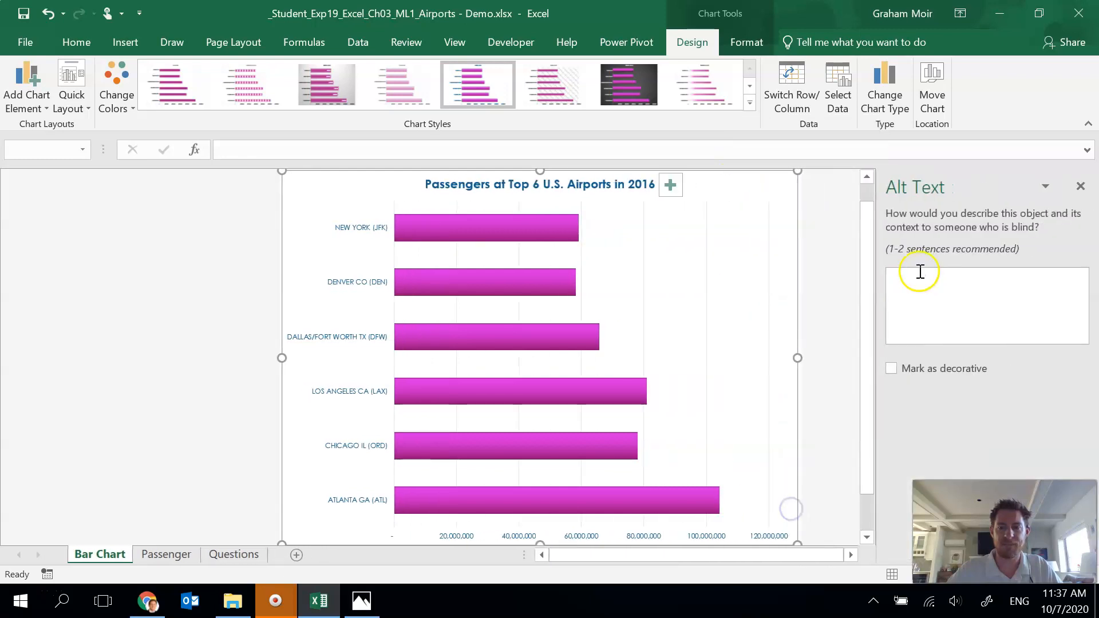
{"action": "left_click", "coordinate": [921, 284]}
{"action": "type", "text": "The bar chart shows passengers"}
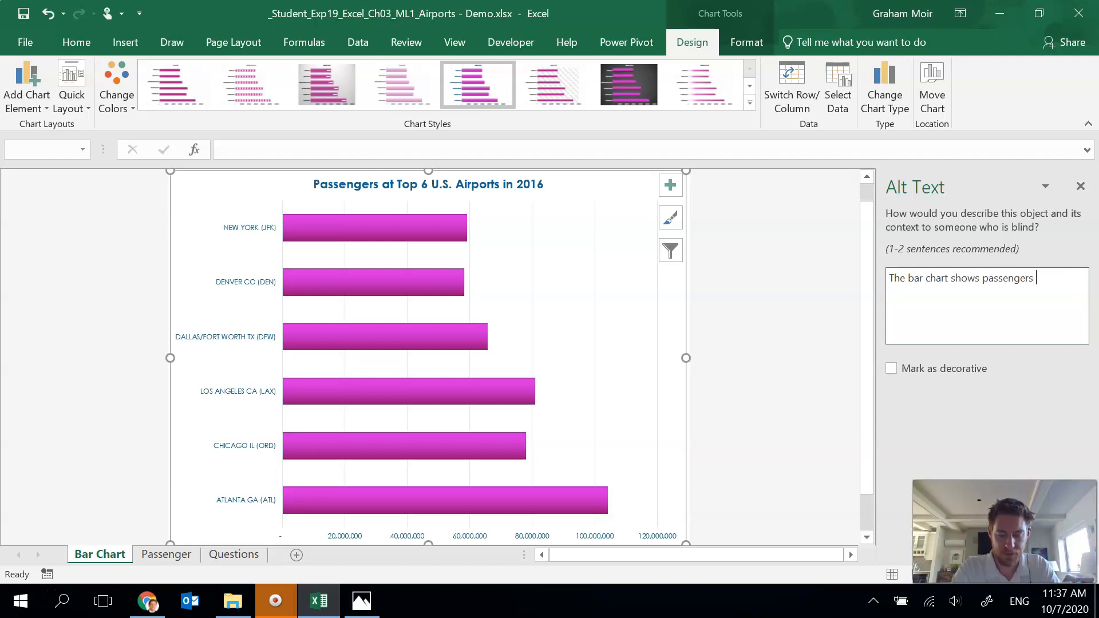
{"action": "type", "text": " at Top 6 U.S. Airports in 2016. Atlan"}
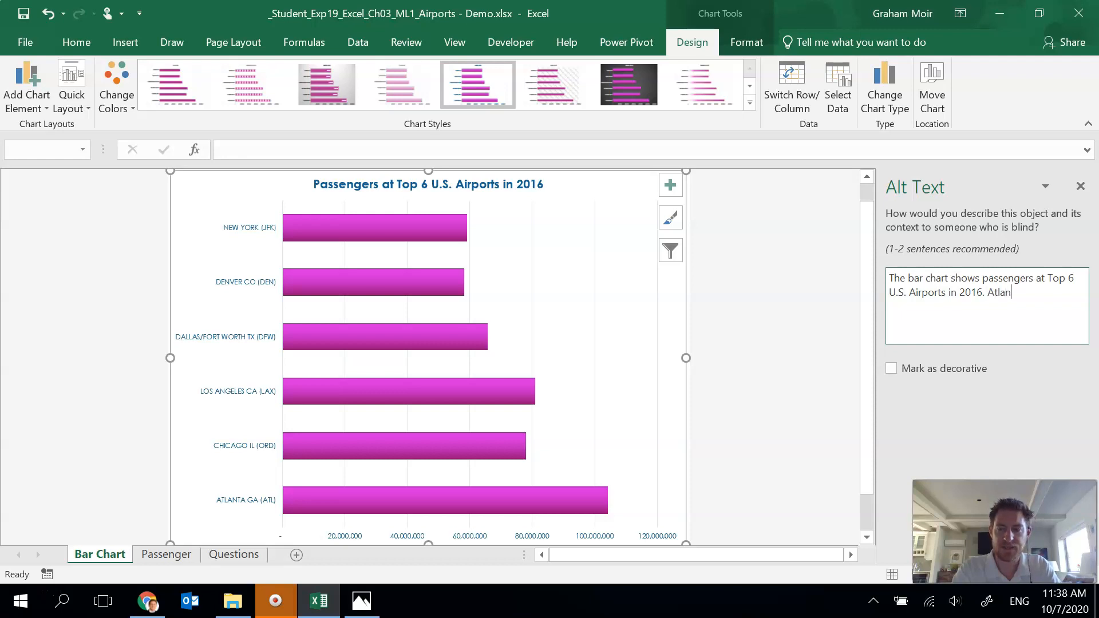
{"action": "type", "text": "ta had the most passengers."}
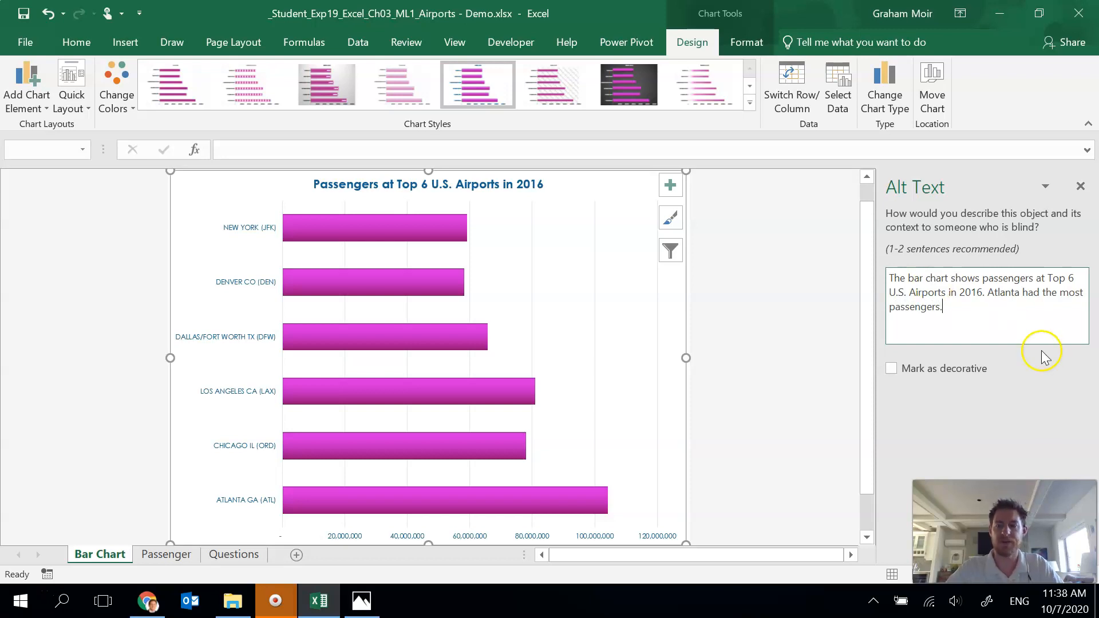
{"action": "left_click", "coordinate": [1081, 187]}
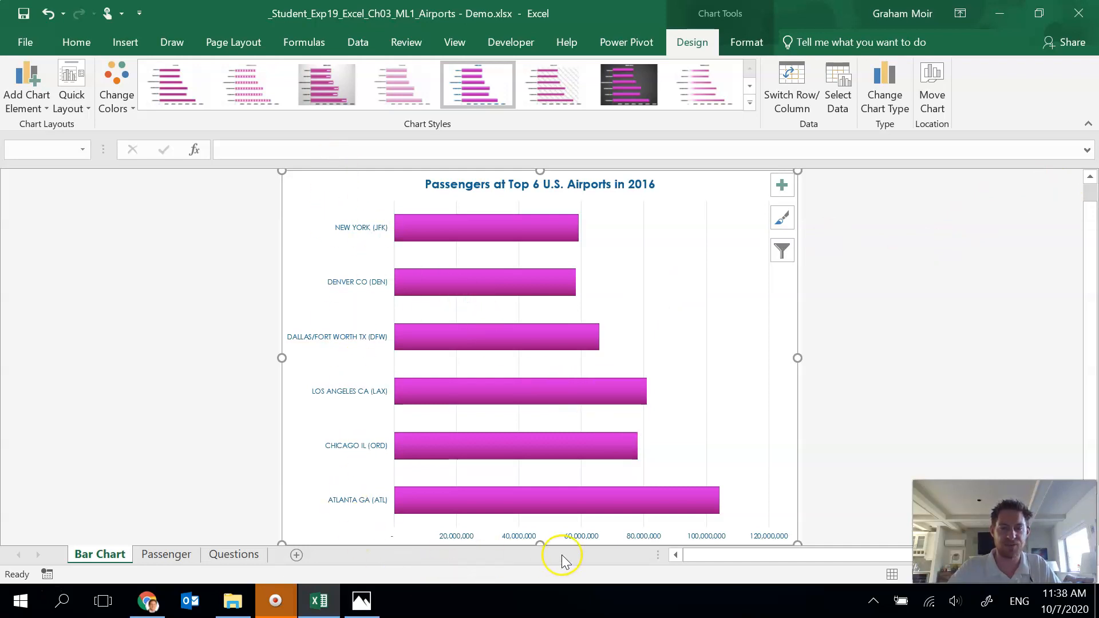
Step: Increase the font size of the category axis and value axis labels to 10 pt
{"action": "left_click", "coordinate": [351, 235]}
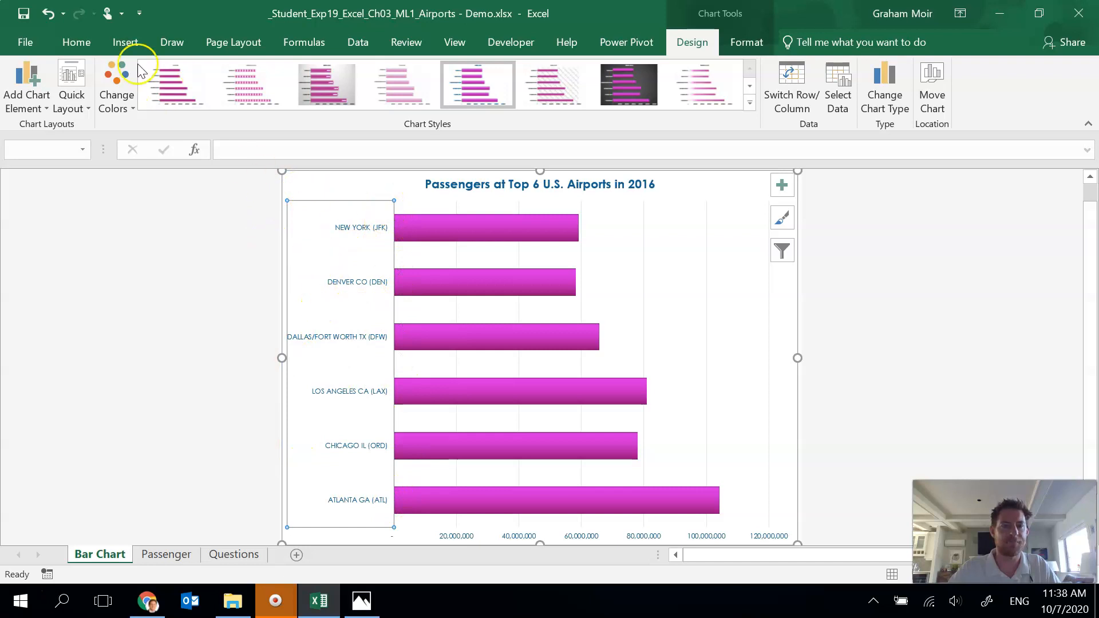
{"action": "left_click", "coordinate": [80, 43]}
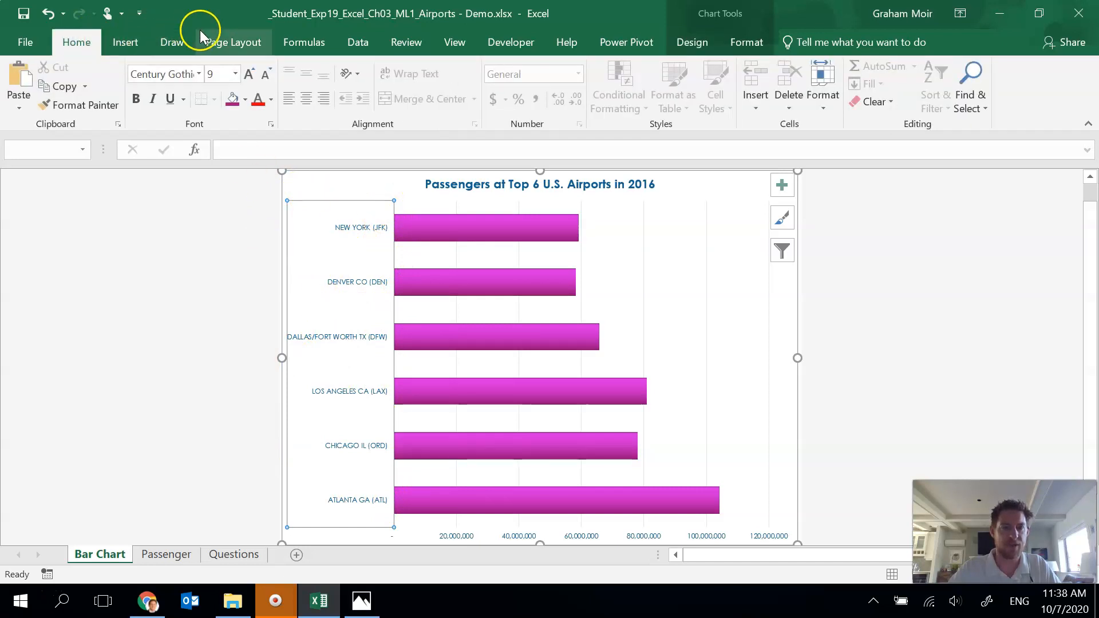
{"action": "left_click", "coordinate": [249, 74]}
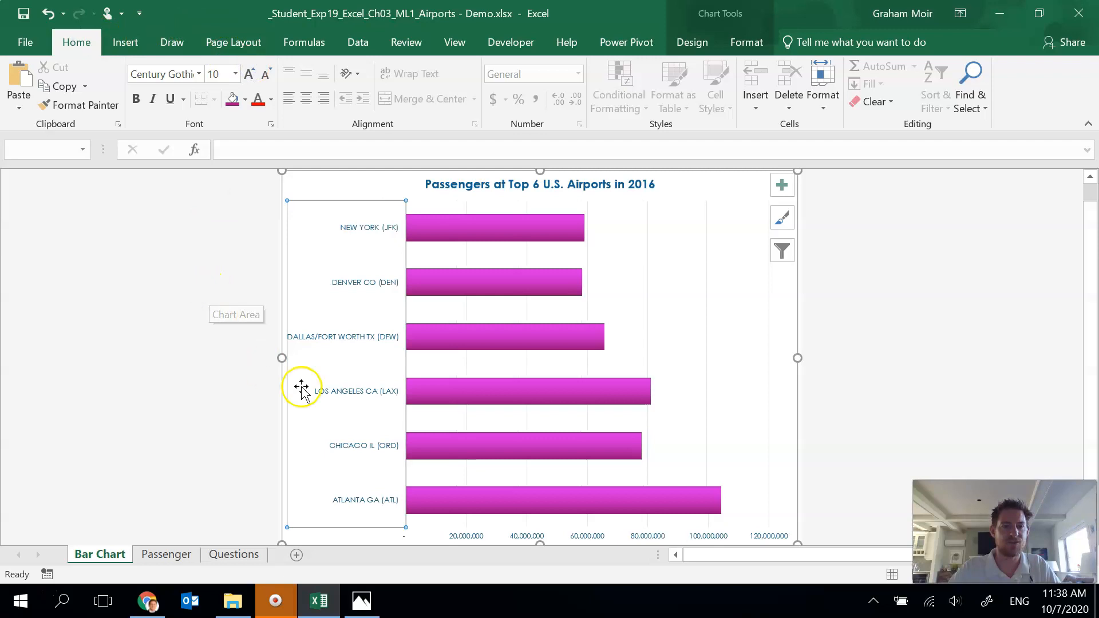
{"action": "left_click", "coordinate": [474, 538]}
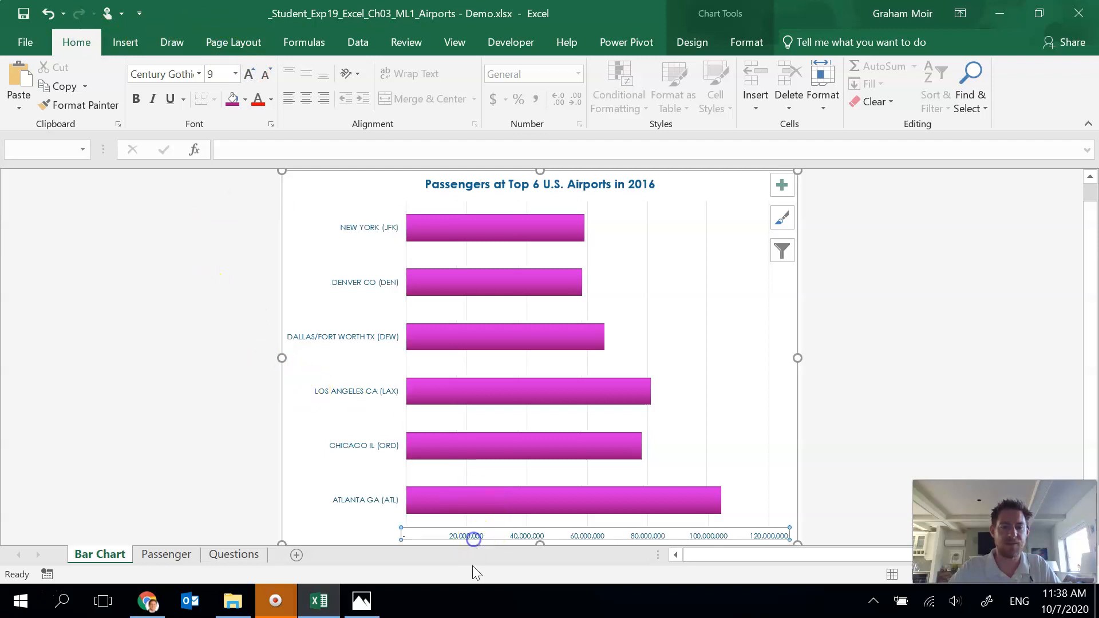
{"action": "left_click", "coordinate": [250, 74]}
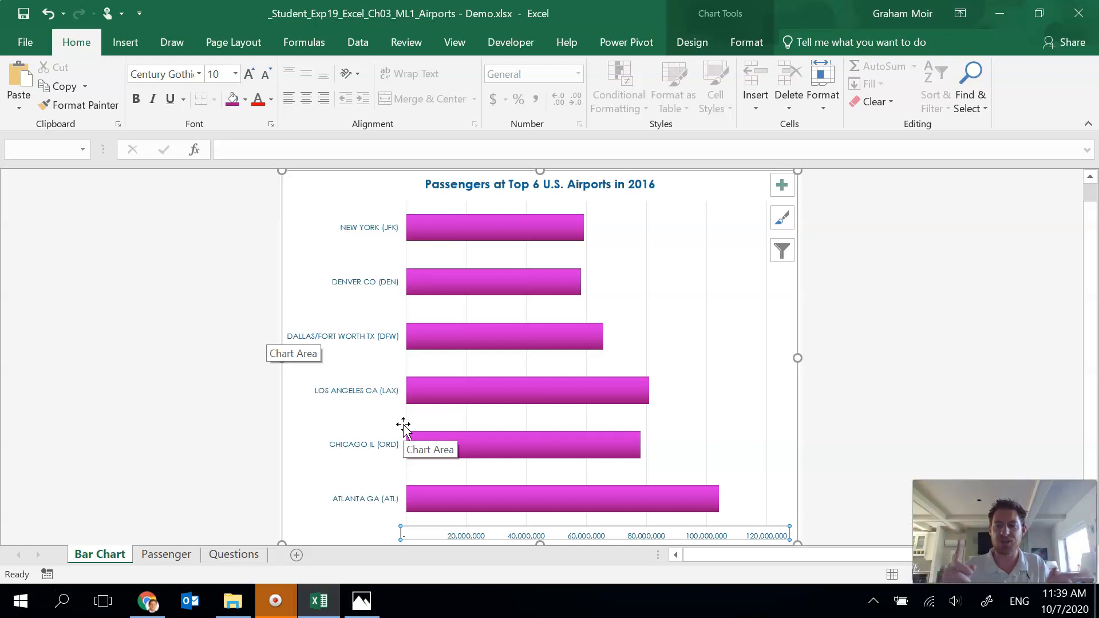
{"action": "left_click", "coordinate": [474, 538]}
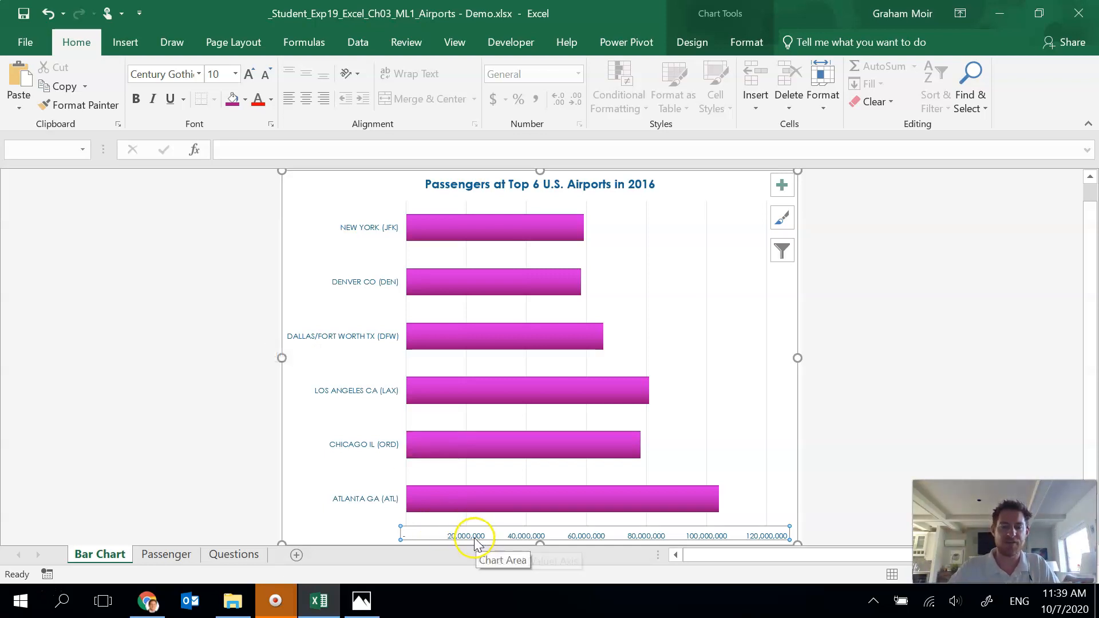
Step: Set the value axis bounds to a maximum of 1.1E8 and a minimum of 0
{"action": "double_click", "coordinate": [475, 538]}
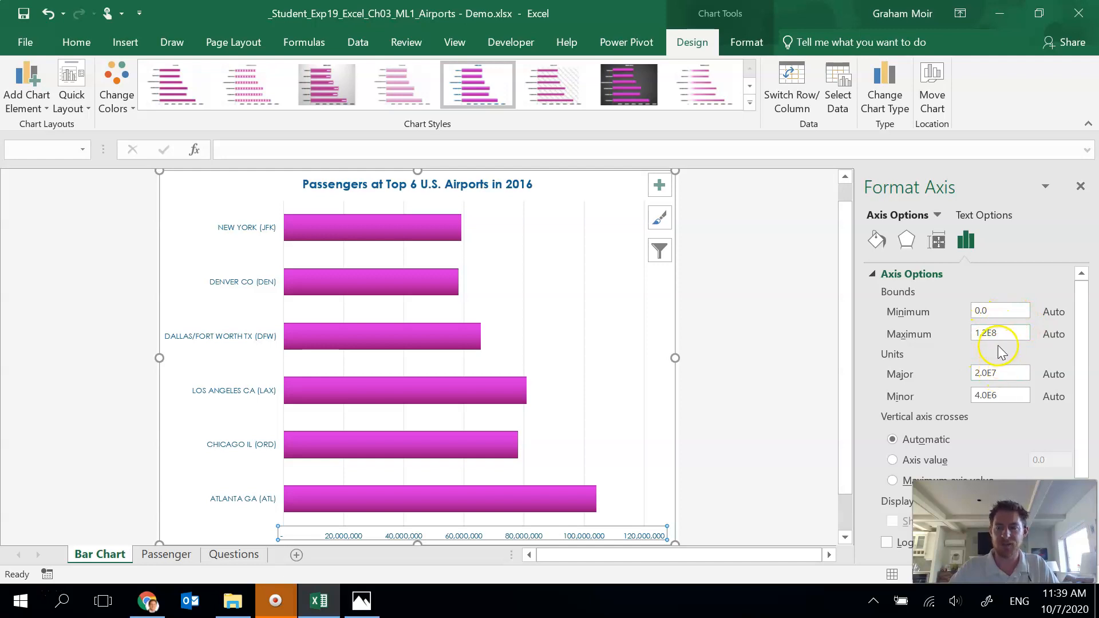
{"action": "left_click", "coordinate": [985, 336]}
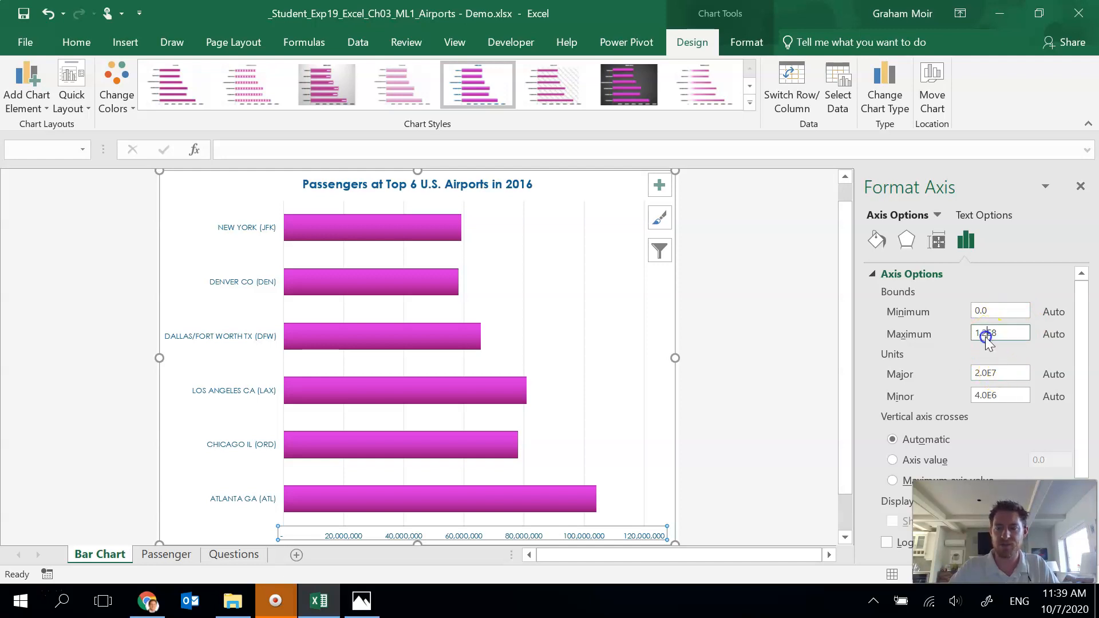
{"action": "key", "text": "BackSpace"}
{"action": "type", "text": "1"}
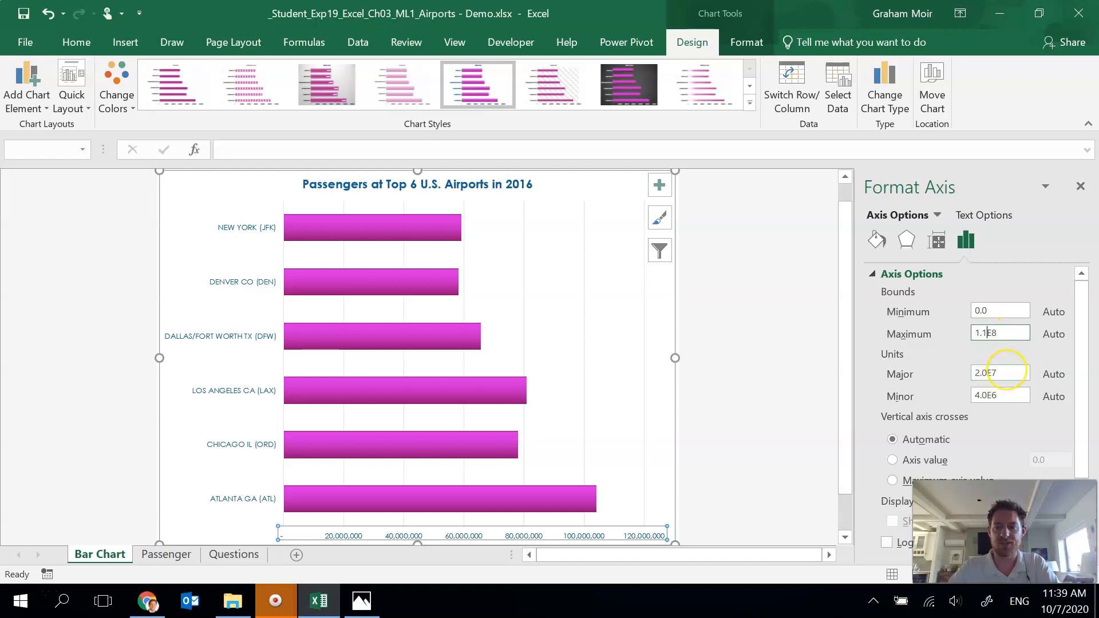
{"action": "key", "text": "Return"}
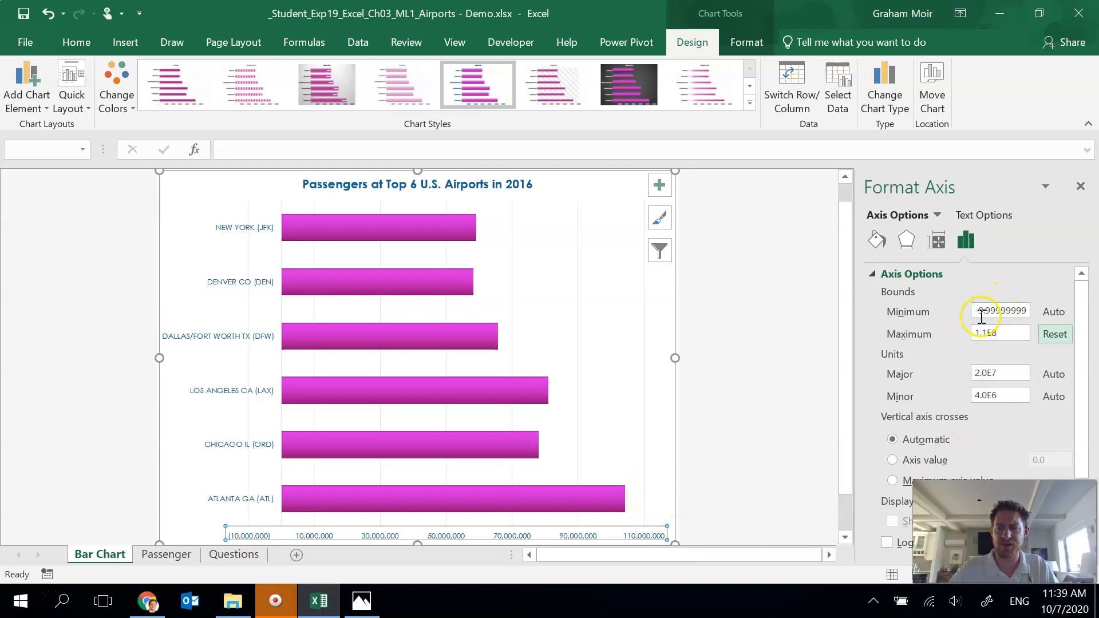
{"action": "left_click_drag", "start_coordinate": [978, 310], "coordinate": [1038, 304]}
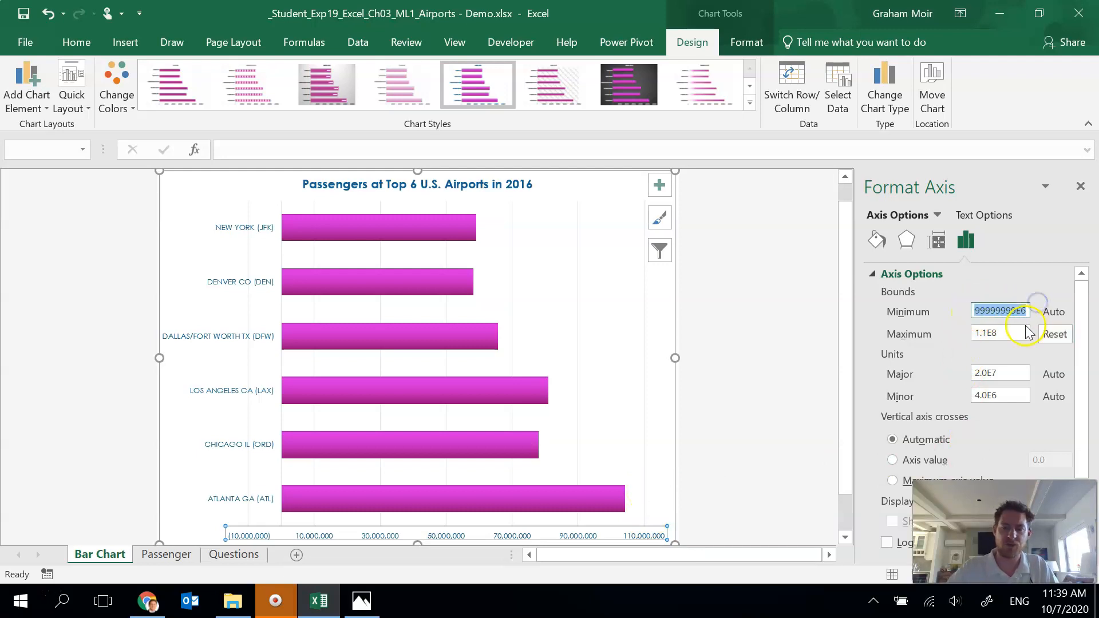
{"action": "type", "text": "0"}
{"action": "key", "text": "Return"}
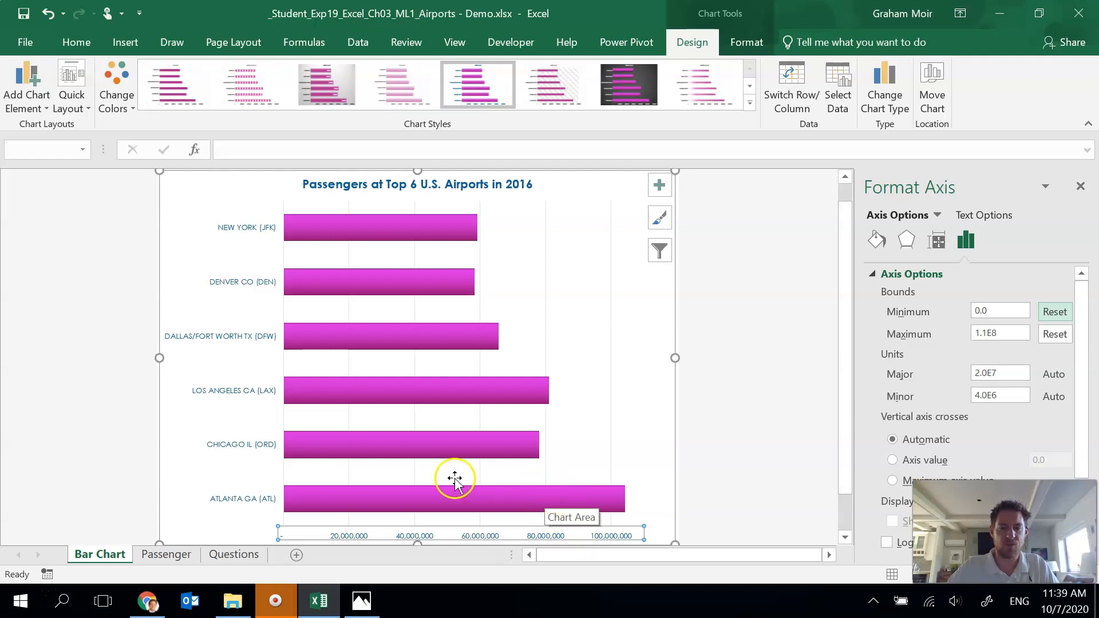
Step: Fill the Atlanta data point bar with Dark Blue, Text 2
{"action": "left_click", "coordinate": [389, 500]}
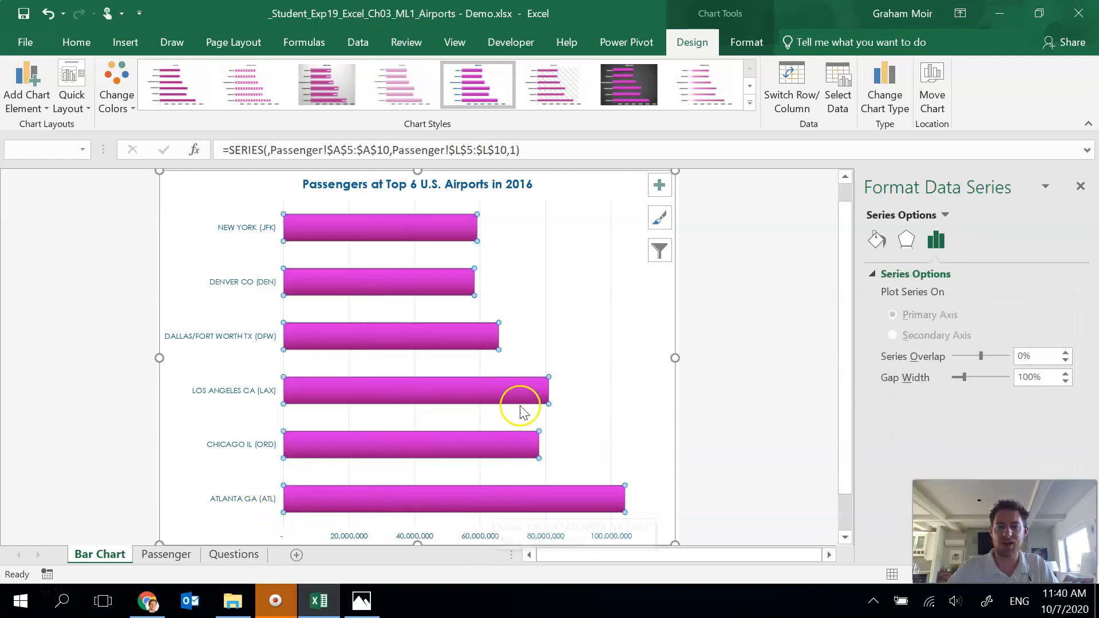
{"action": "left_click", "coordinate": [541, 500]}
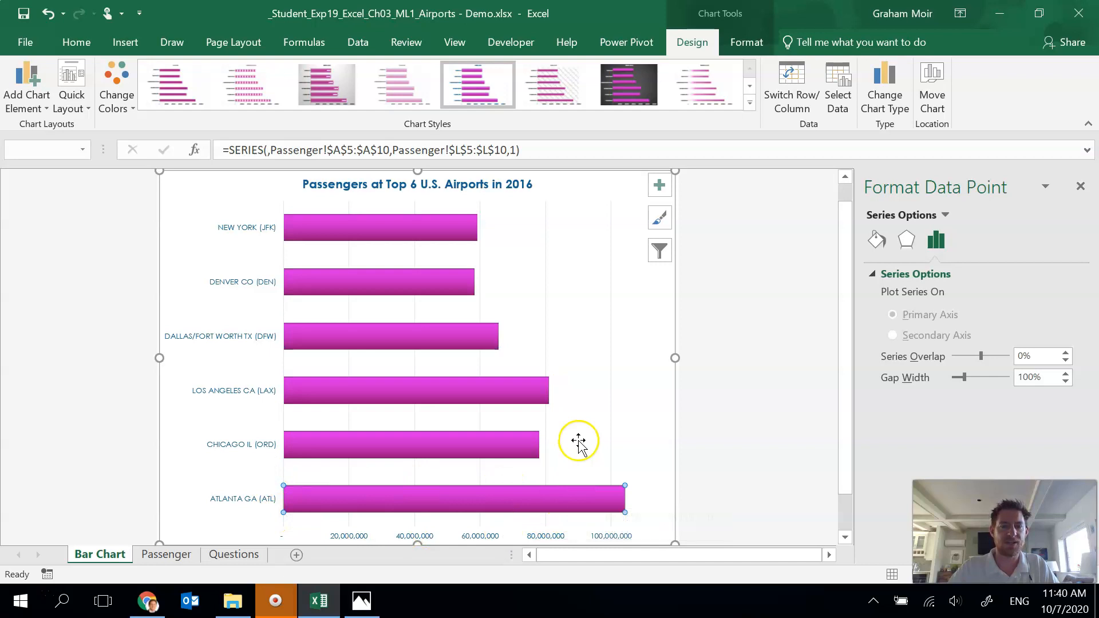
{"action": "left_click", "coordinate": [743, 46]}
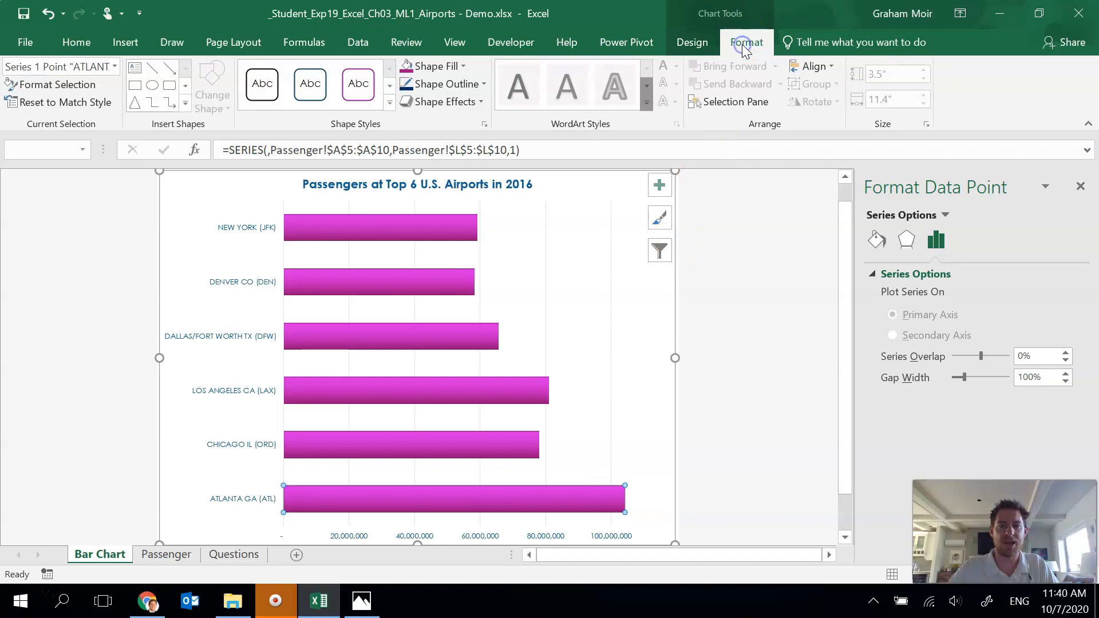
{"action": "left_click", "coordinate": [458, 69]}
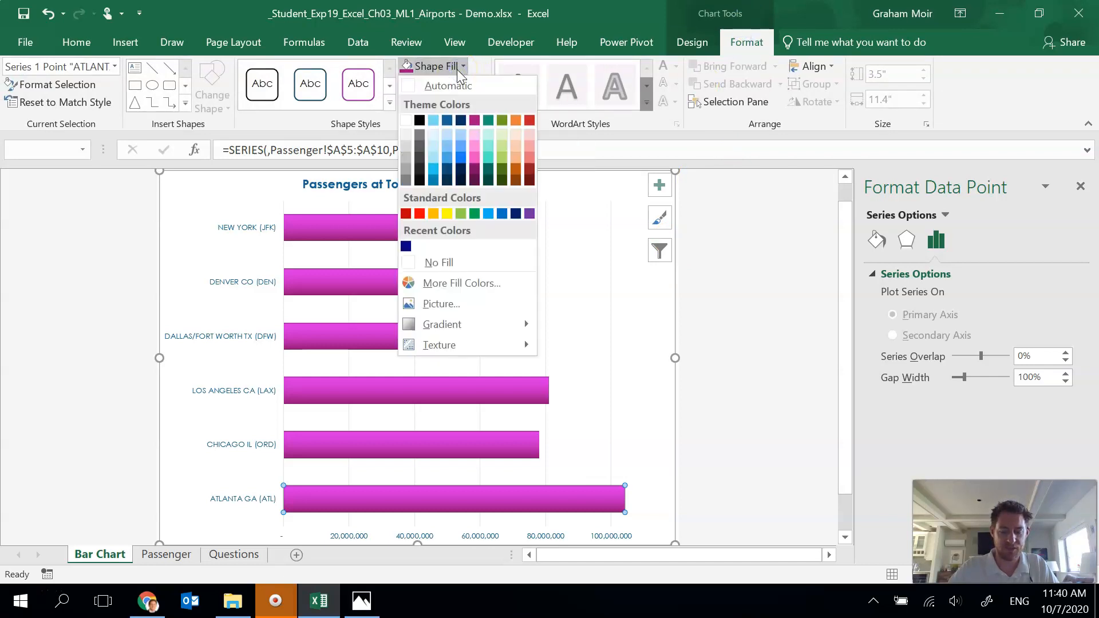
{"action": "left_click", "coordinate": [449, 120]}
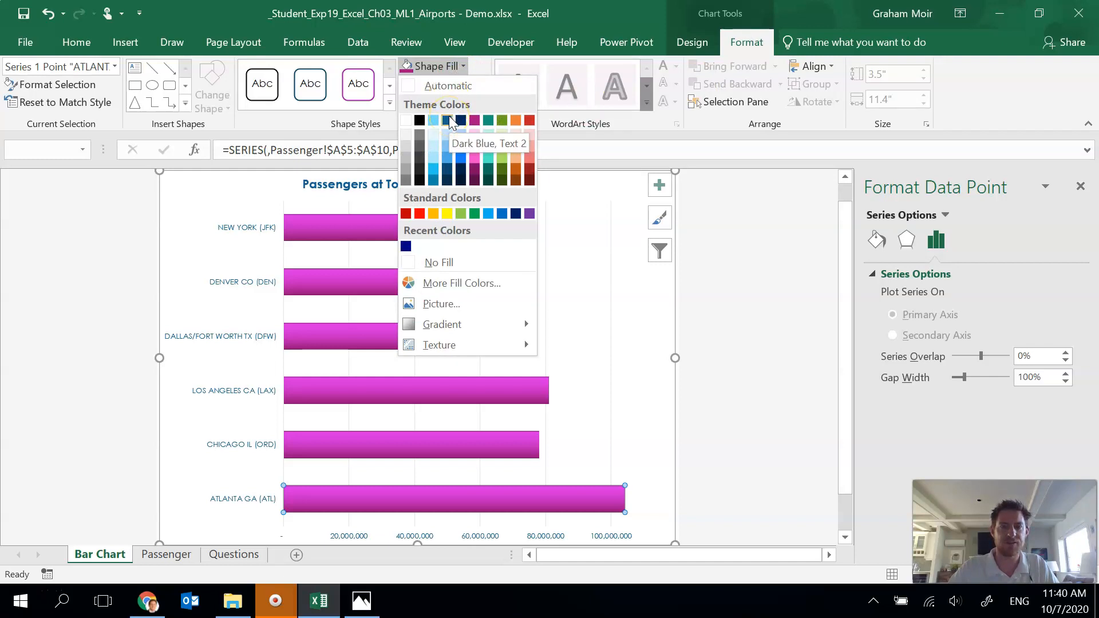
{"action": "left_click", "coordinate": [450, 121]}
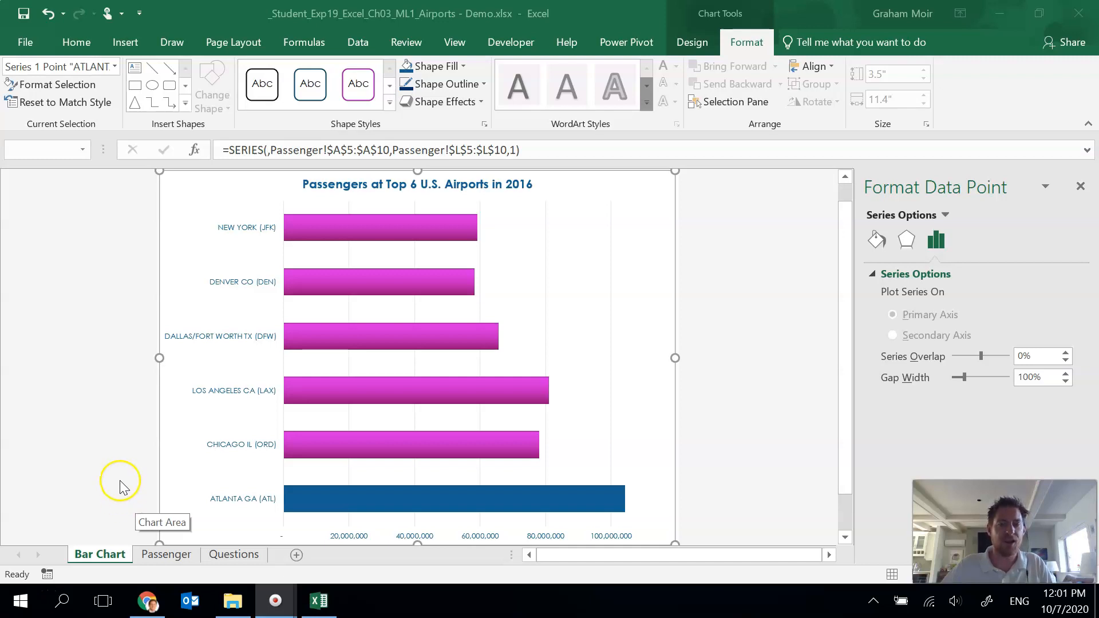
Step: Add primary minor vertical gridlines to the bar chart
{"action": "left_click", "coordinate": [606, 179]}
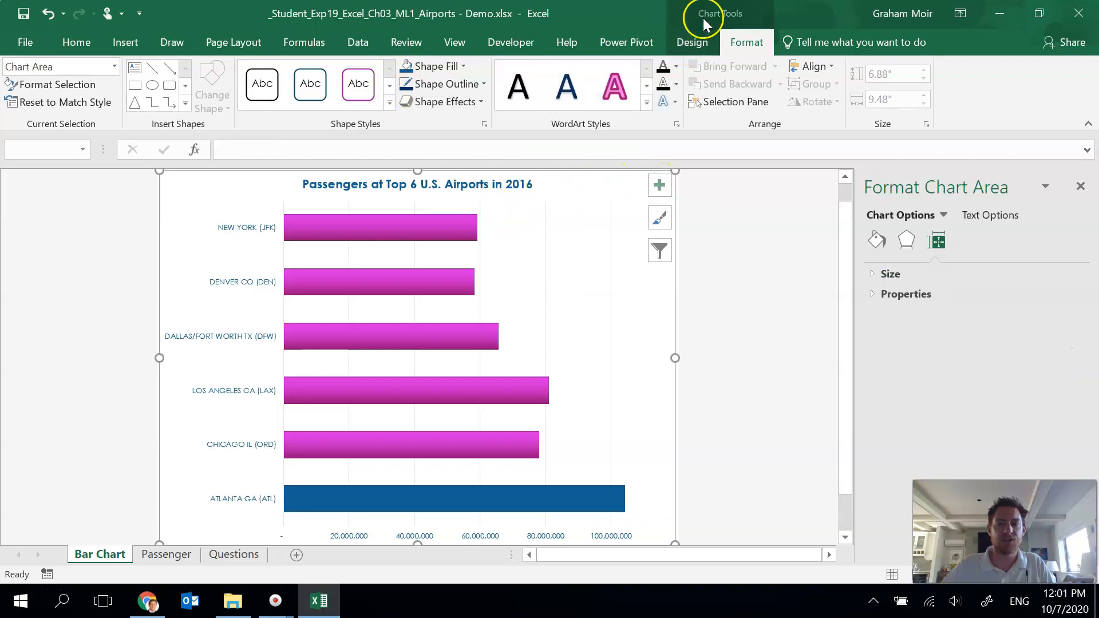
{"action": "left_click", "coordinate": [693, 43]}
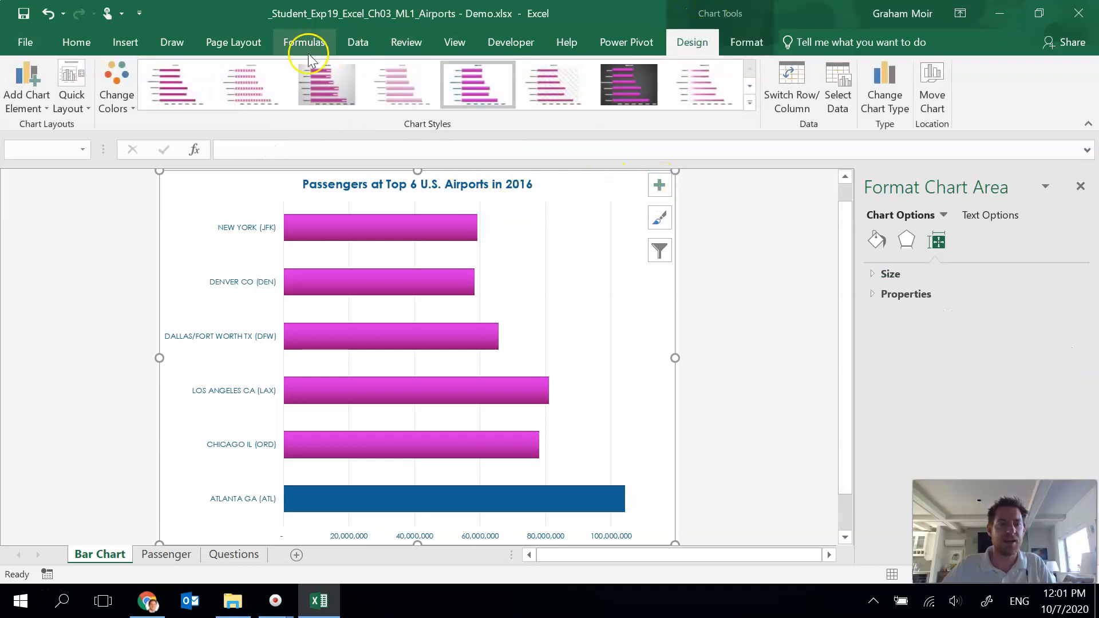
{"action": "left_click", "coordinate": [12, 107]}
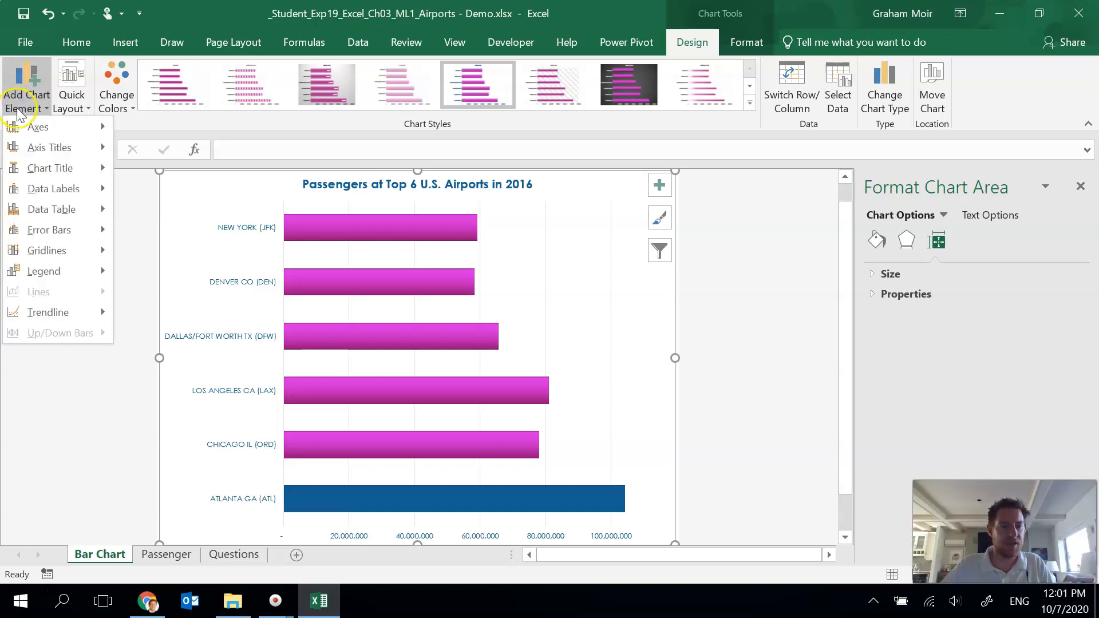
{"action": "mouse_move", "coordinate": [67, 250]}
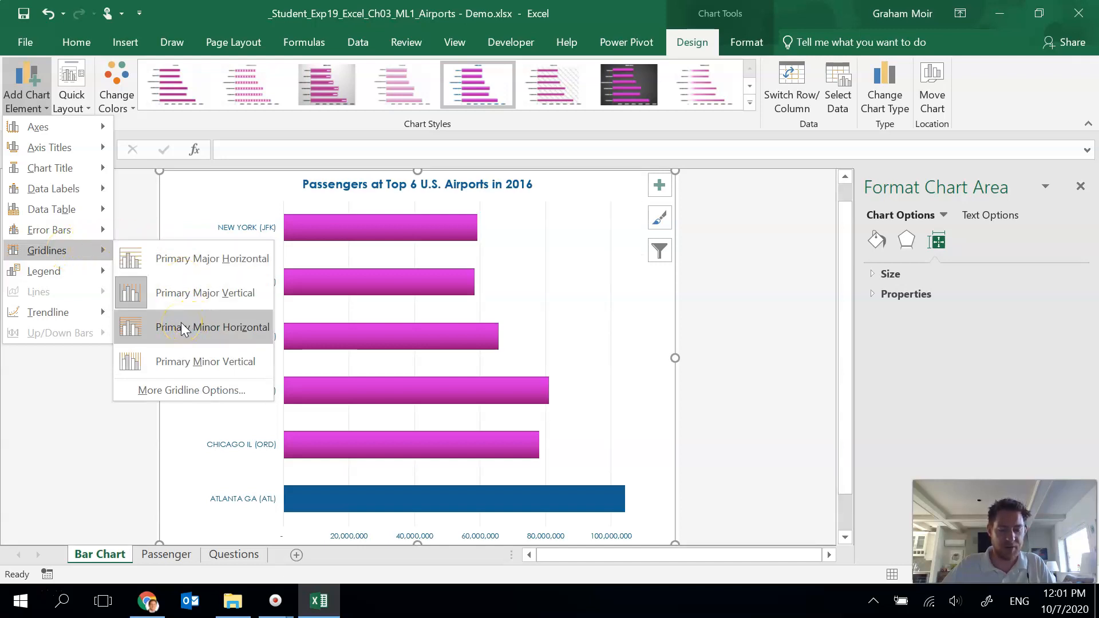
{"action": "left_click", "coordinate": [186, 363]}
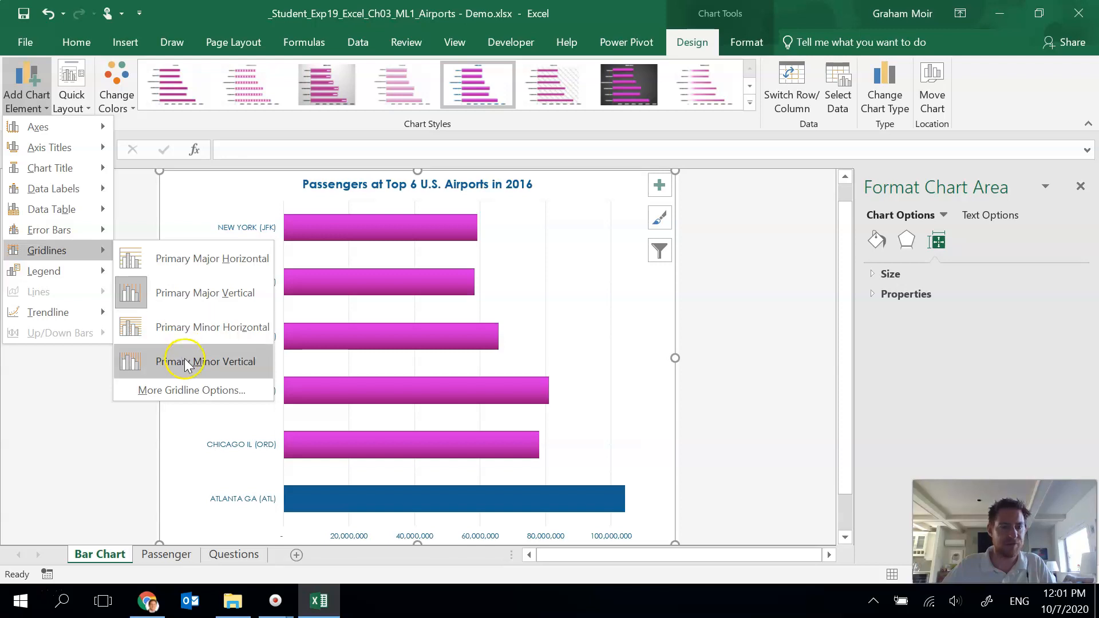
{"action": "left_click", "coordinate": [181, 365]}
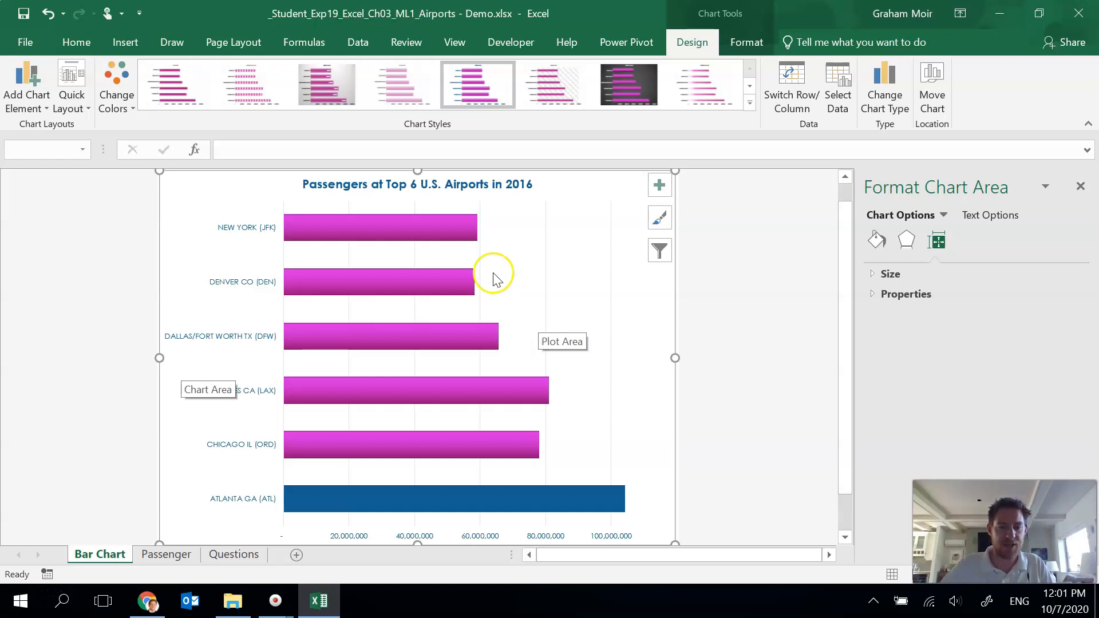
Step: Insert a recommended line chart from the airport passenger data in A4:L10 on the Passenger sheet
{"action": "left_click", "coordinate": [173, 562]}
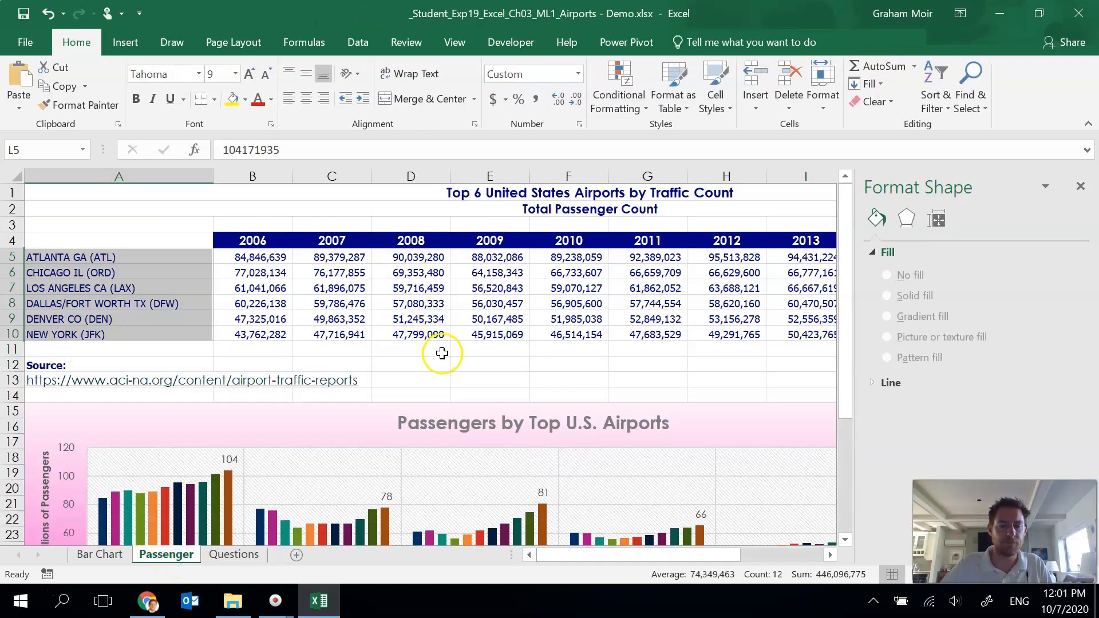
{"action": "left_click", "coordinate": [446, 351]}
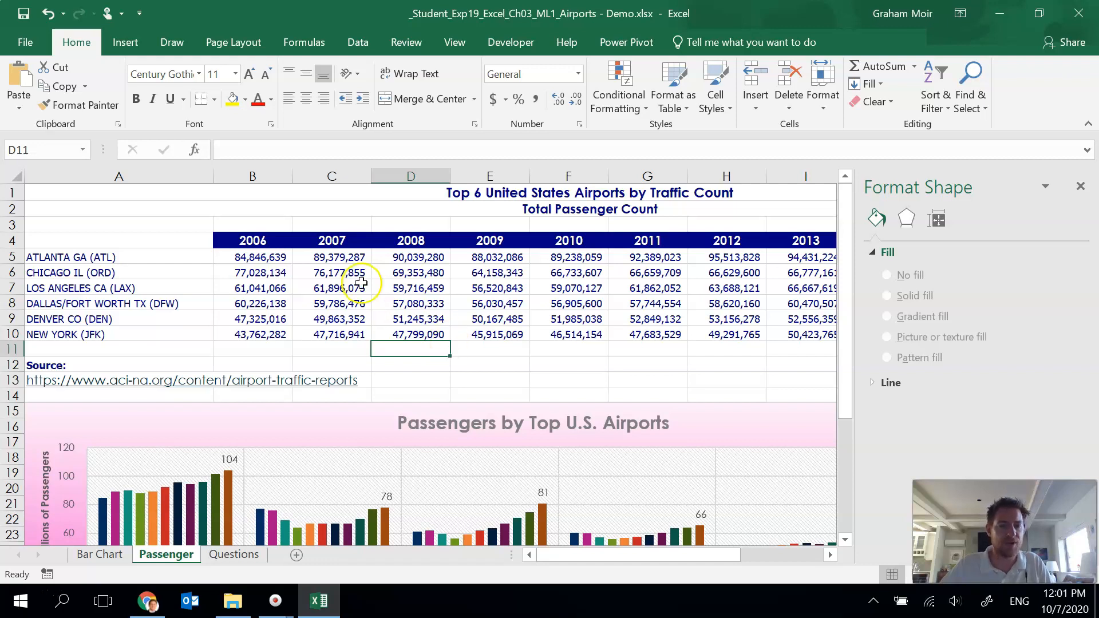
{"action": "left_click", "coordinate": [96, 247]}
{"action": "left_click_drag", "start_coordinate": [95, 246], "coordinate": [740, 337]}
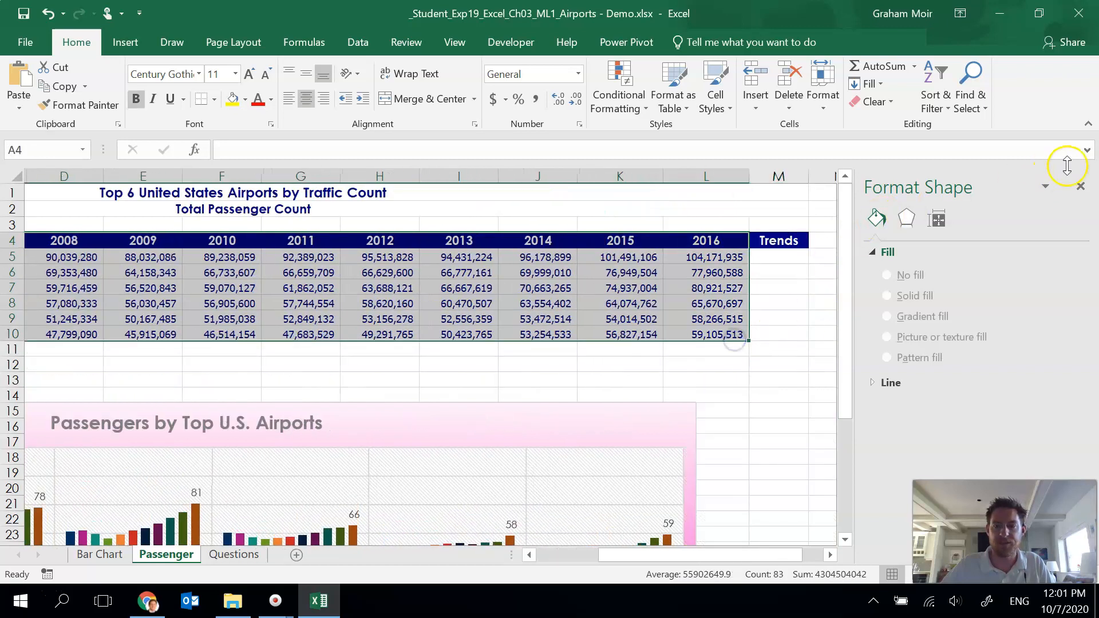
{"action": "left_click", "coordinate": [1080, 186]}
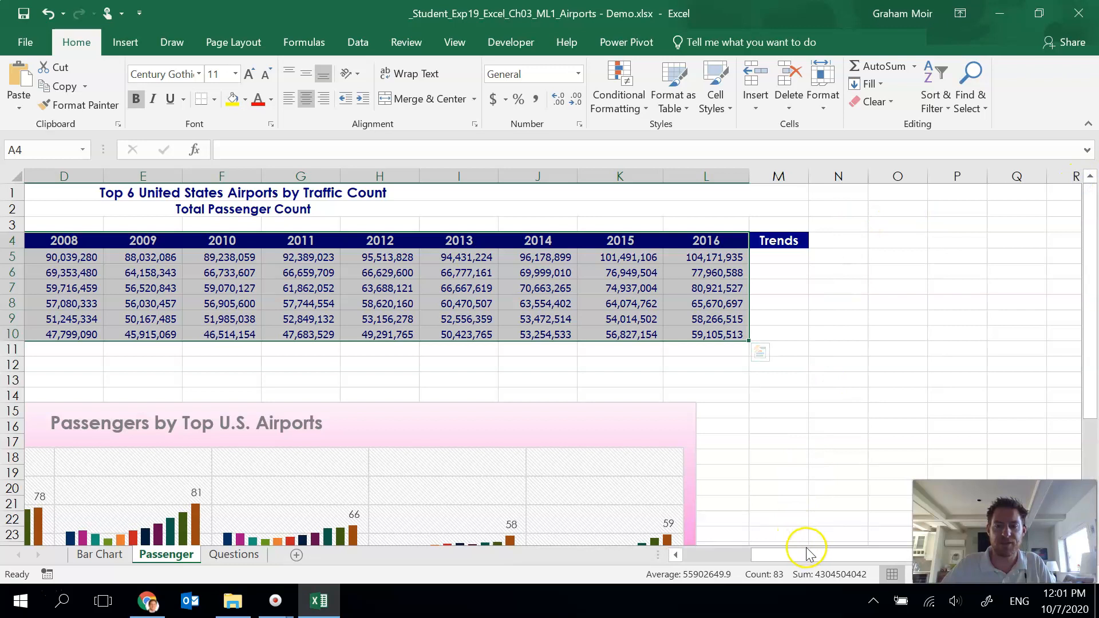
{"action": "left_click_drag", "start_coordinate": [738, 550], "coordinate": [702, 558]}
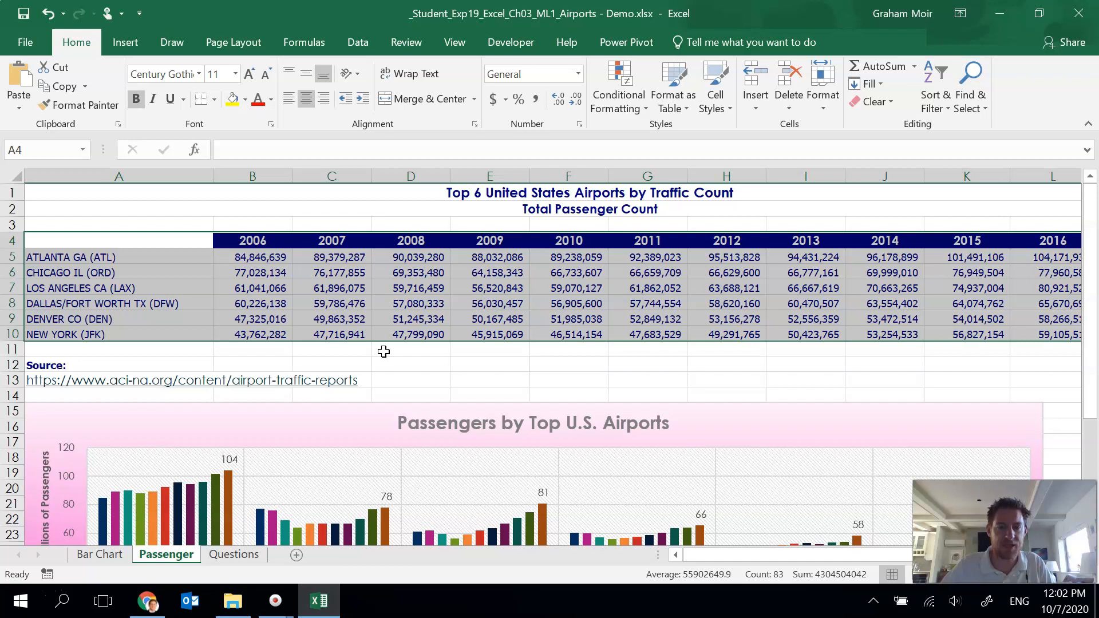
{"action": "left_click", "coordinate": [137, 43]}
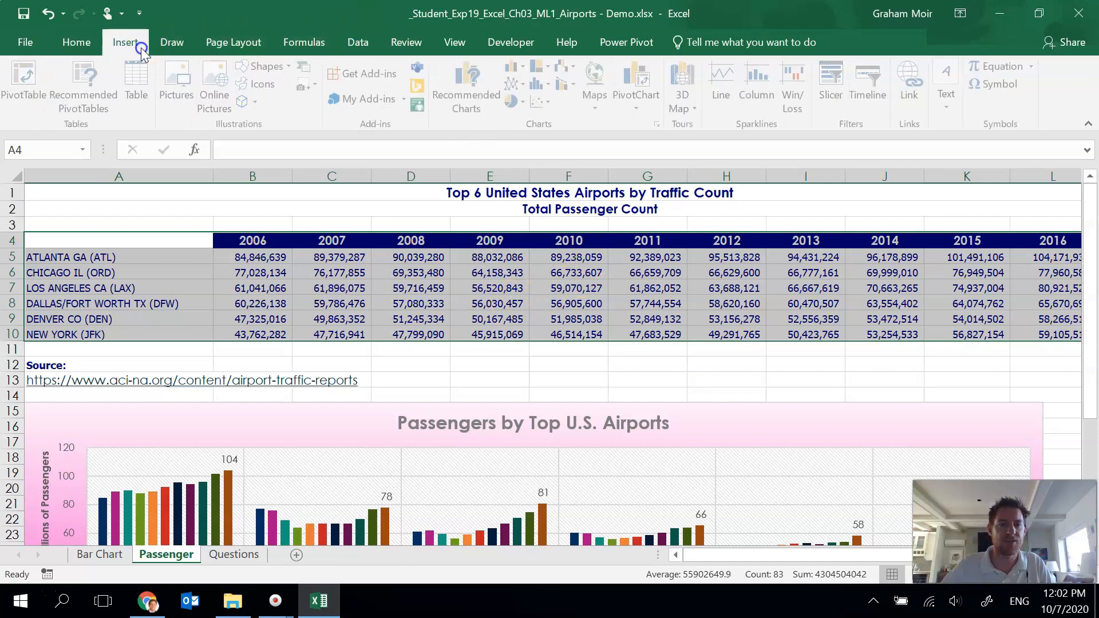
{"action": "left_click", "coordinate": [463, 76]}
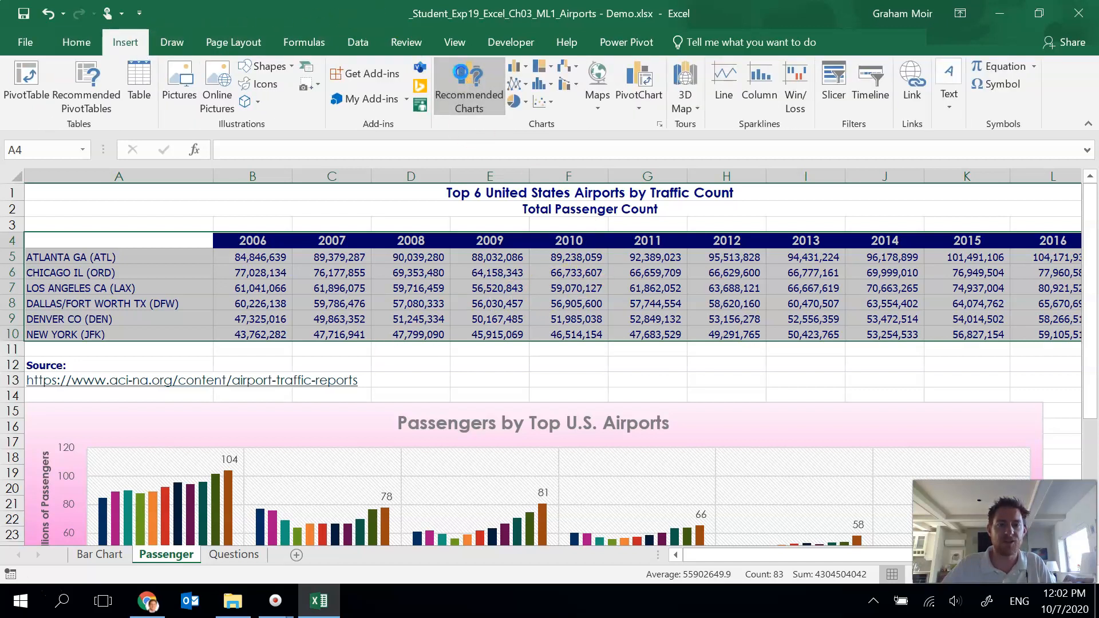
{"action": "left_click", "coordinate": [413, 122]}
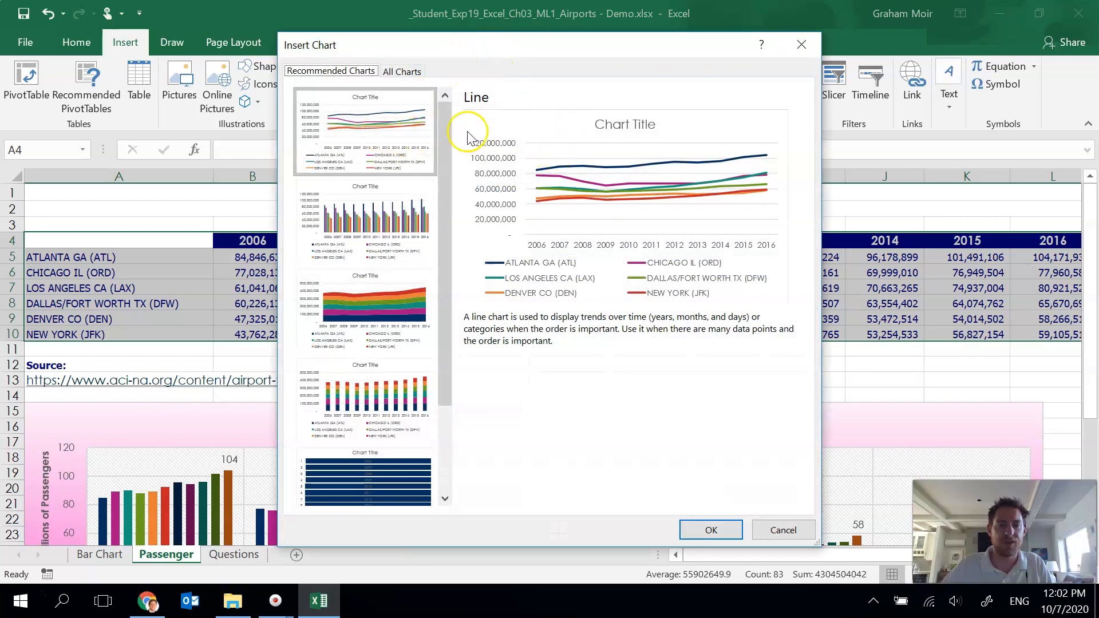
{"action": "left_click", "coordinate": [713, 538]}
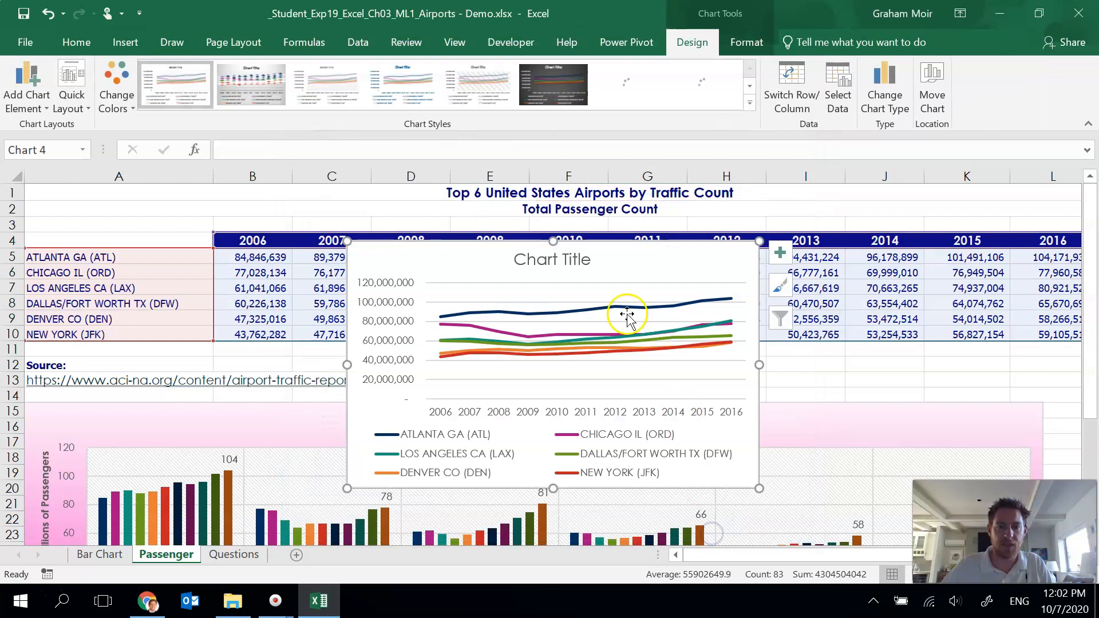
Step: Move the line chart to a new chart sheet named Line Chart
{"action": "left_click", "coordinate": [675, 259]}
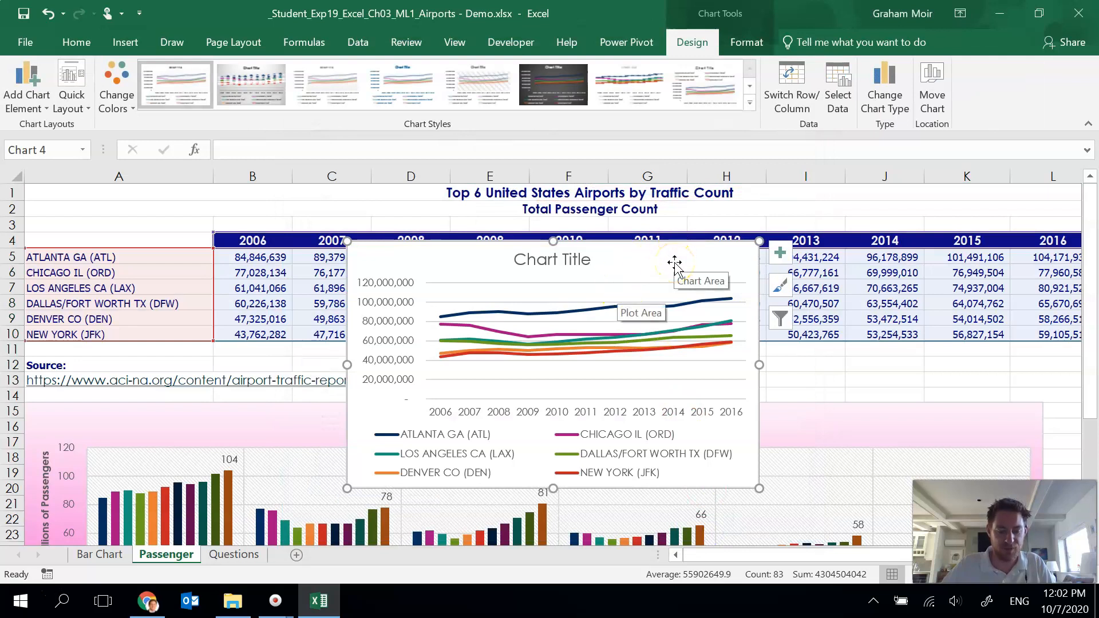
{"action": "right_click", "coordinate": [679, 265]}
{"action": "right_click", "coordinate": [681, 266]}
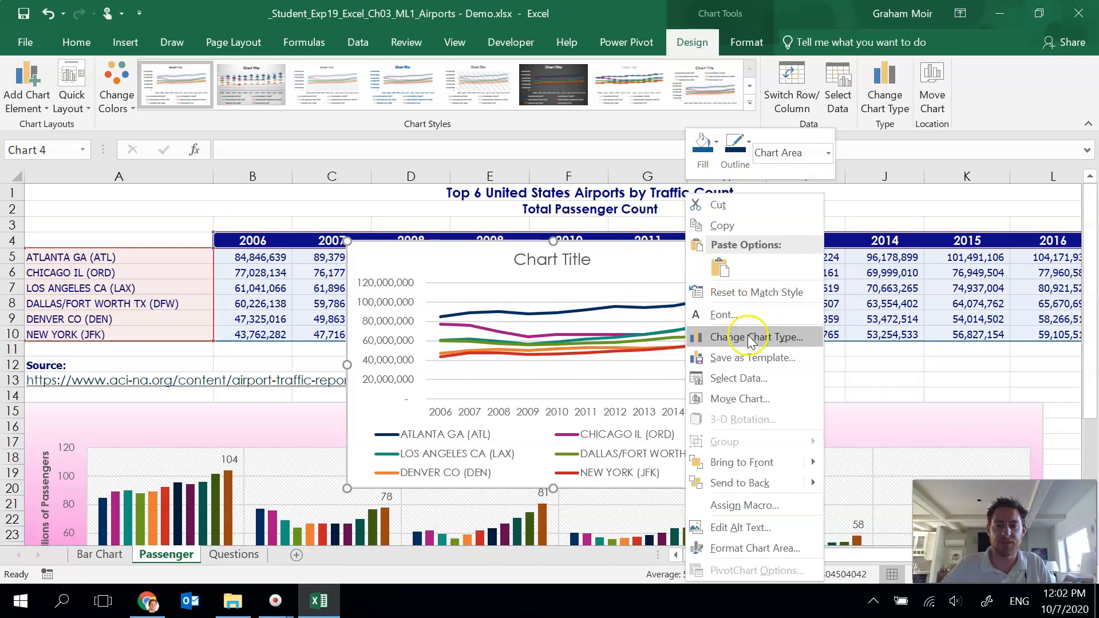
{"action": "left_click", "coordinate": [745, 399]}
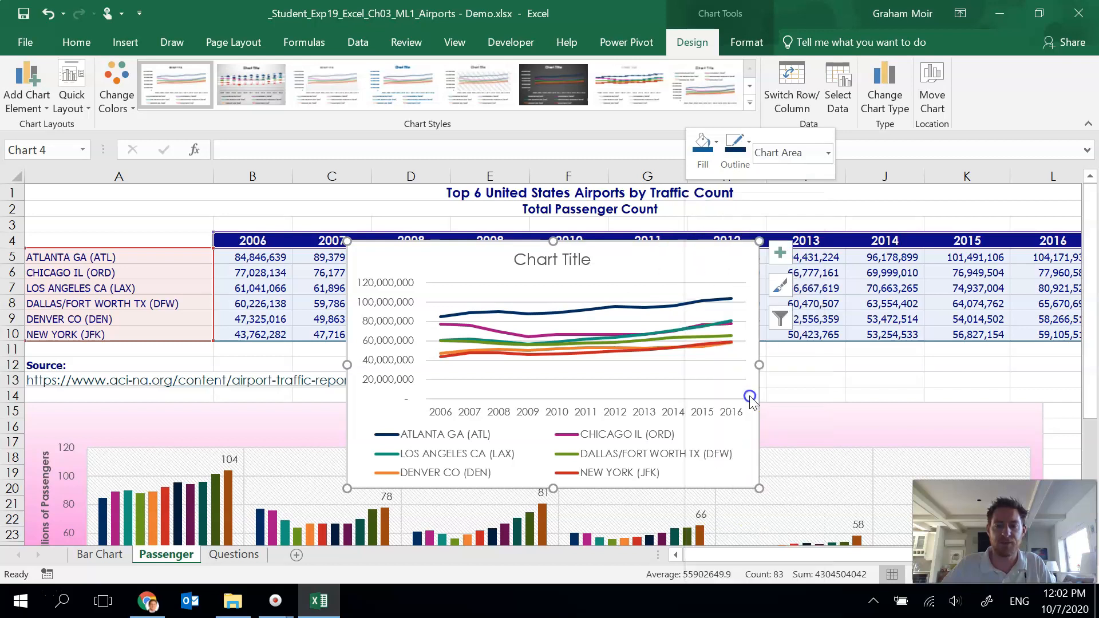
{"action": "left_click", "coordinate": [640, 367]}
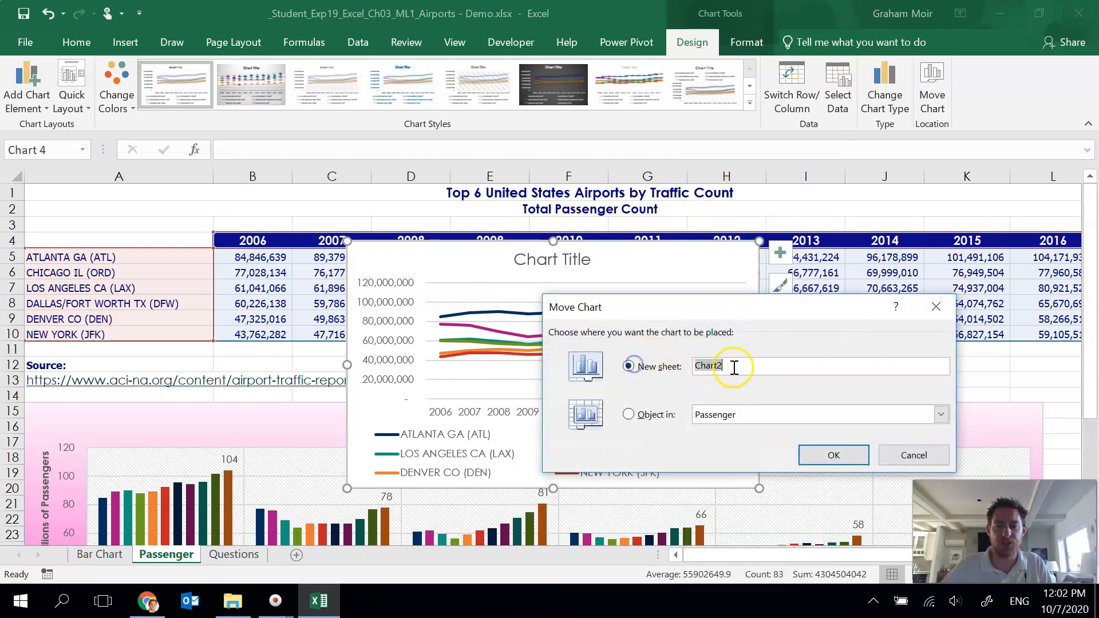
{"action": "type", "text": "Line Chart"}
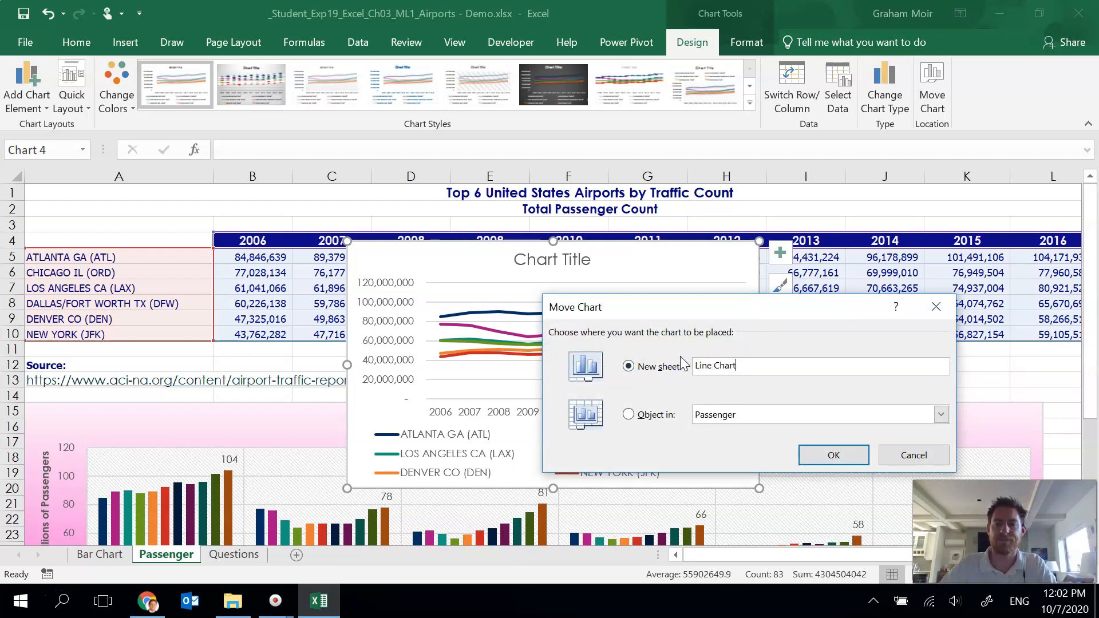
{"action": "left_click", "coordinate": [823, 458]}
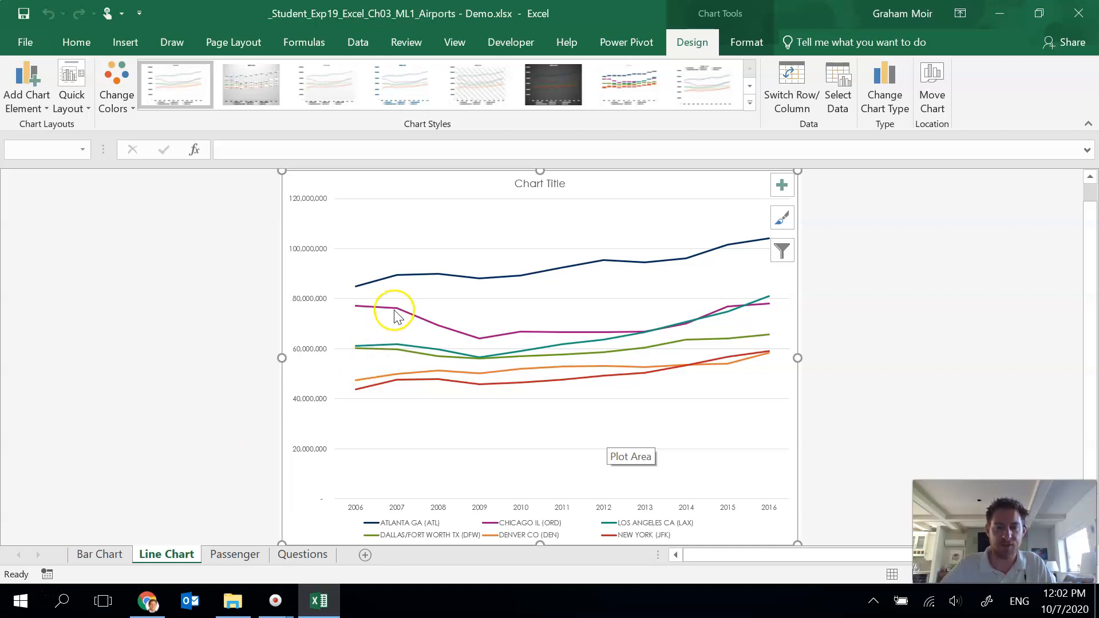
Step: Set the line chart title to "Passengers at U.S. Airports 2006-2016" and make it bold
{"action": "left_click", "coordinate": [541, 183]}
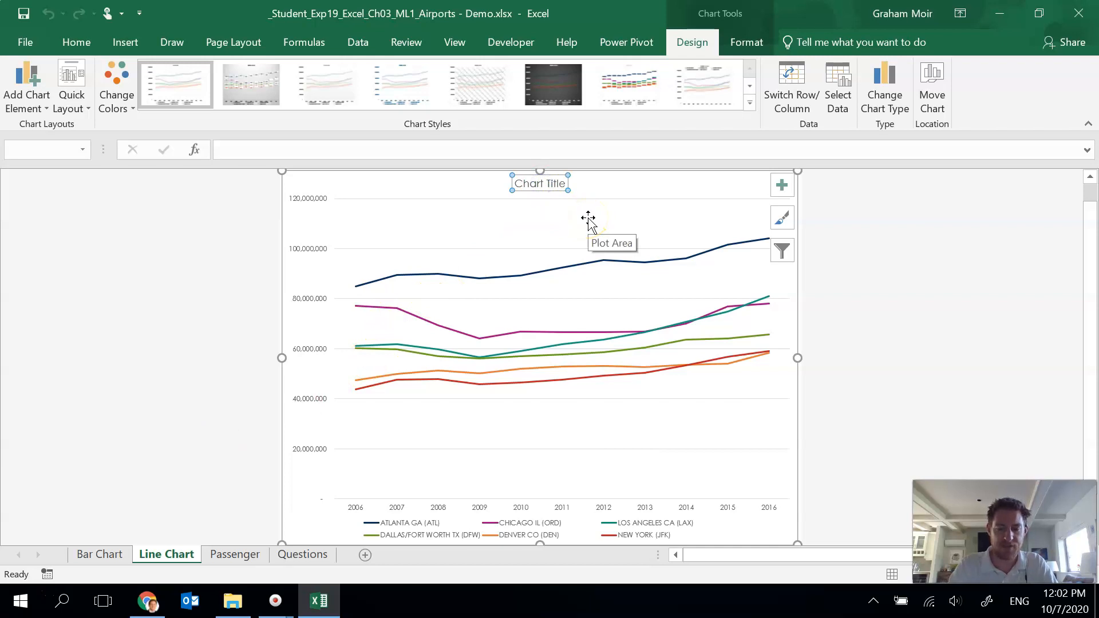
{"action": "type", "text": "Passengers a"}
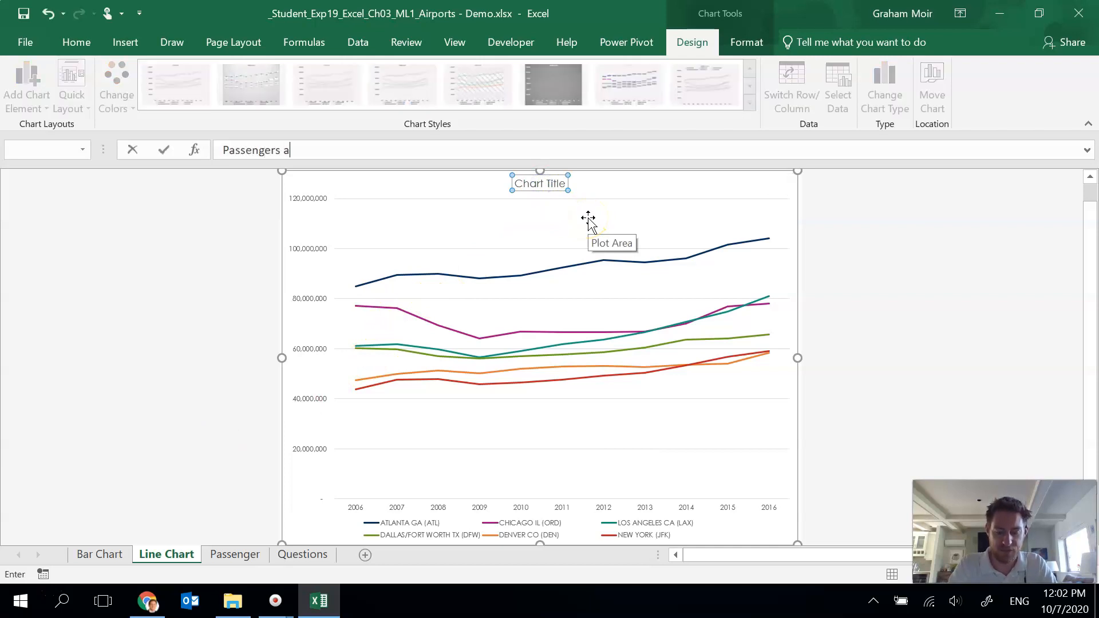
{"action": "type", "text": "t U.S. Airports 2006-2016"}
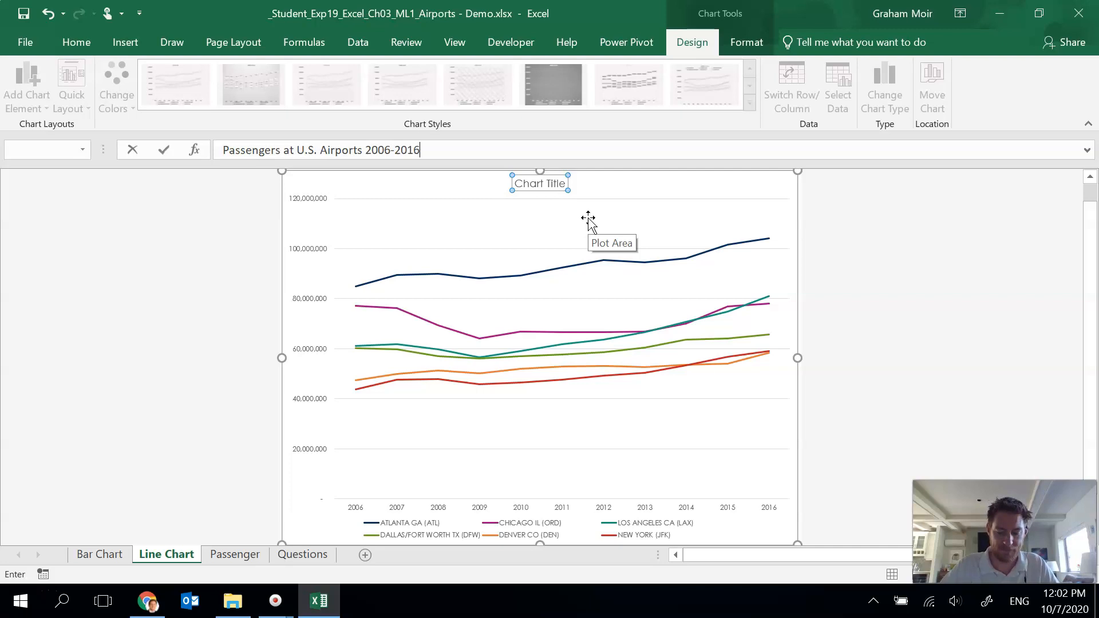
{"action": "key", "text": "Return"}
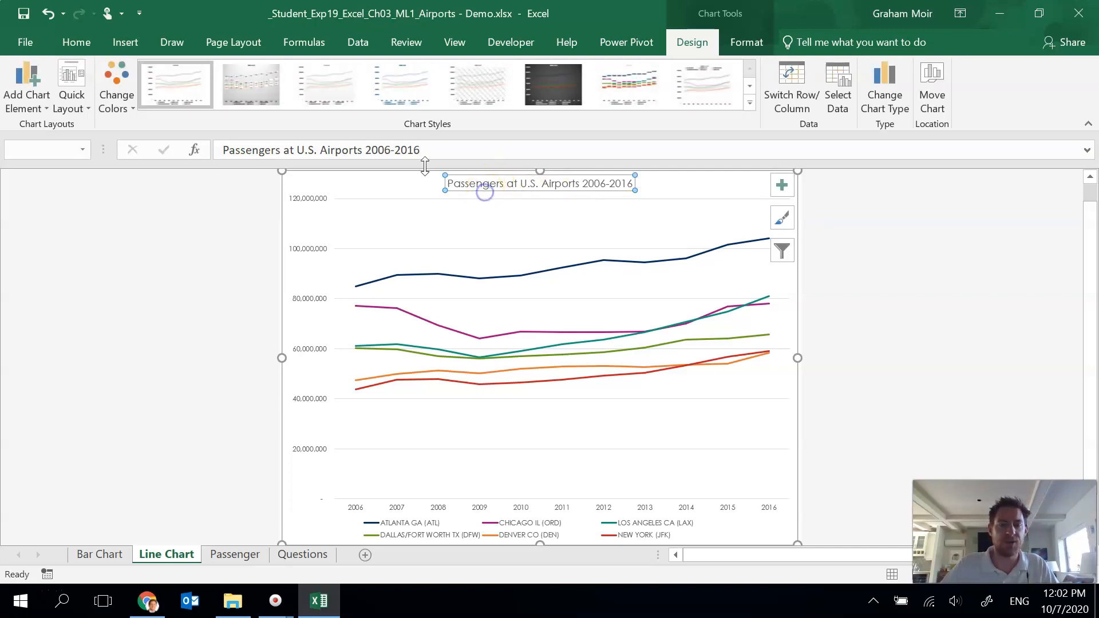
{"action": "left_click", "coordinate": [63, 43]}
{"action": "left_click", "coordinate": [135, 99]}
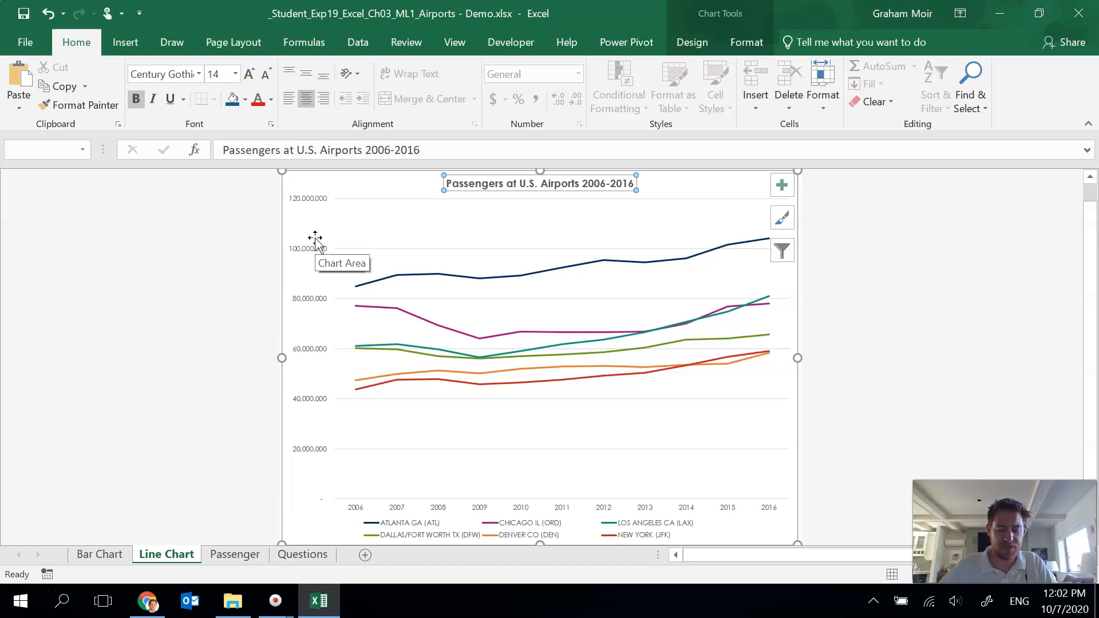
Step: Set the line chart's value axis minimum bound to 4.0E7
{"action": "left_click", "coordinate": [280, 200]}
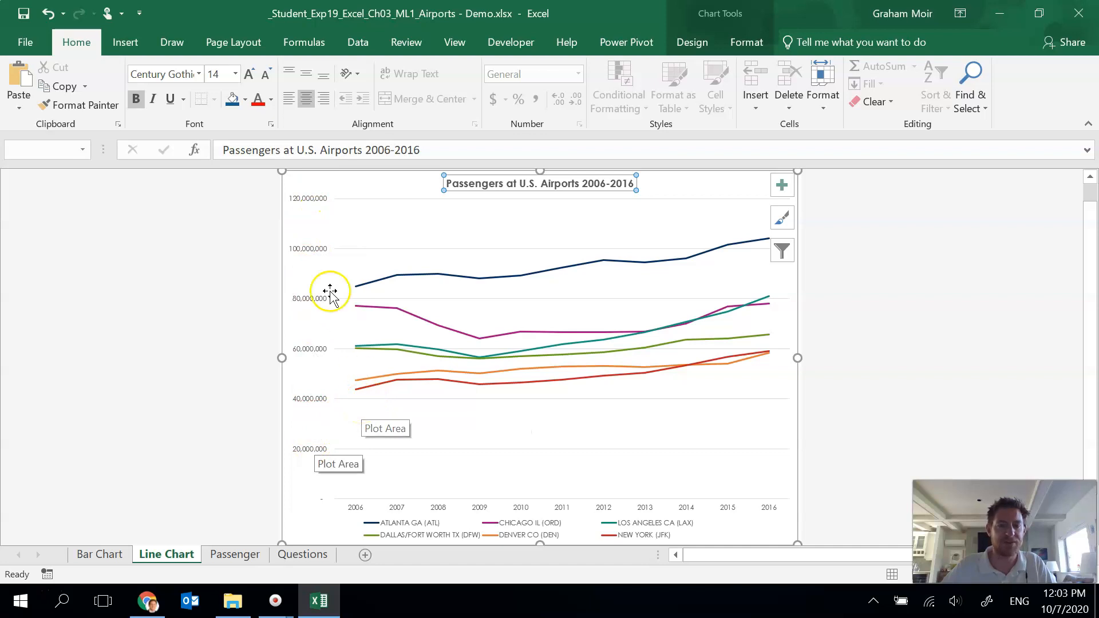
{"action": "double_click", "coordinate": [312, 246]}
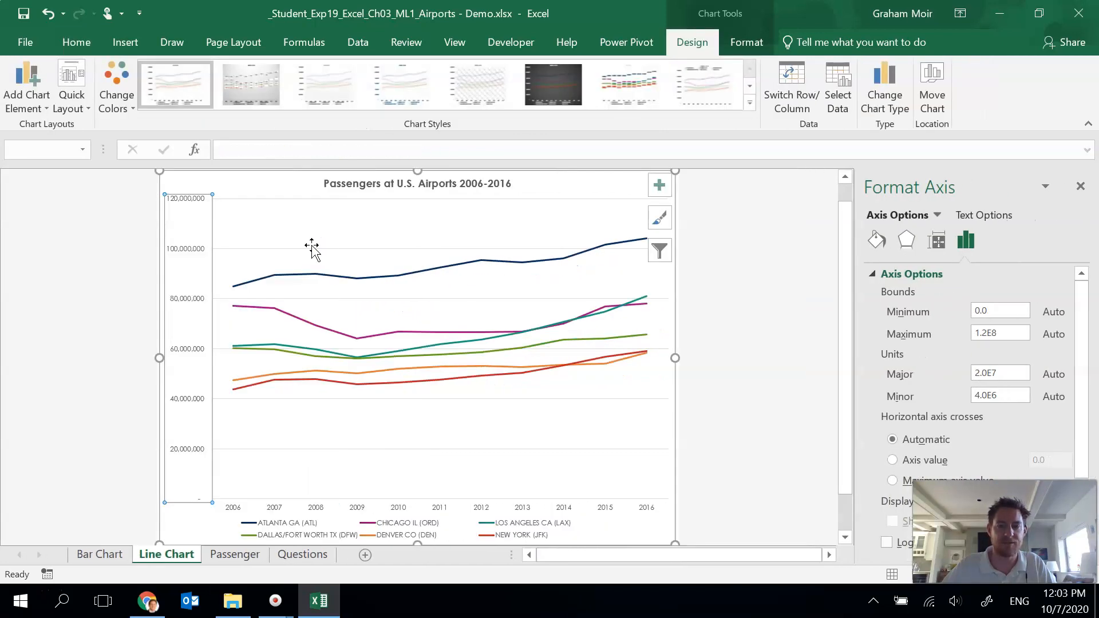
{"action": "double_click", "coordinate": [991, 311]}
{"action": "type", "text": "4.0E7"}
{"action": "key", "text": "Return"}
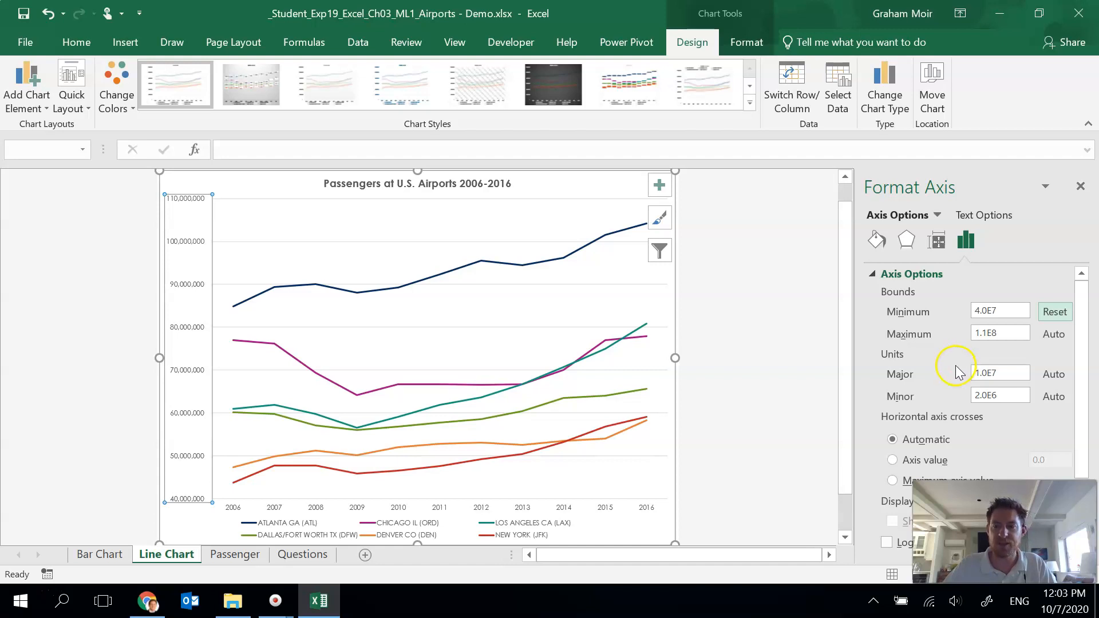
Step: Set the value axis display units to Millions
{"action": "scroll", "coordinate": [957, 335], "scroll_direction": "down", "scroll_amount": 3}
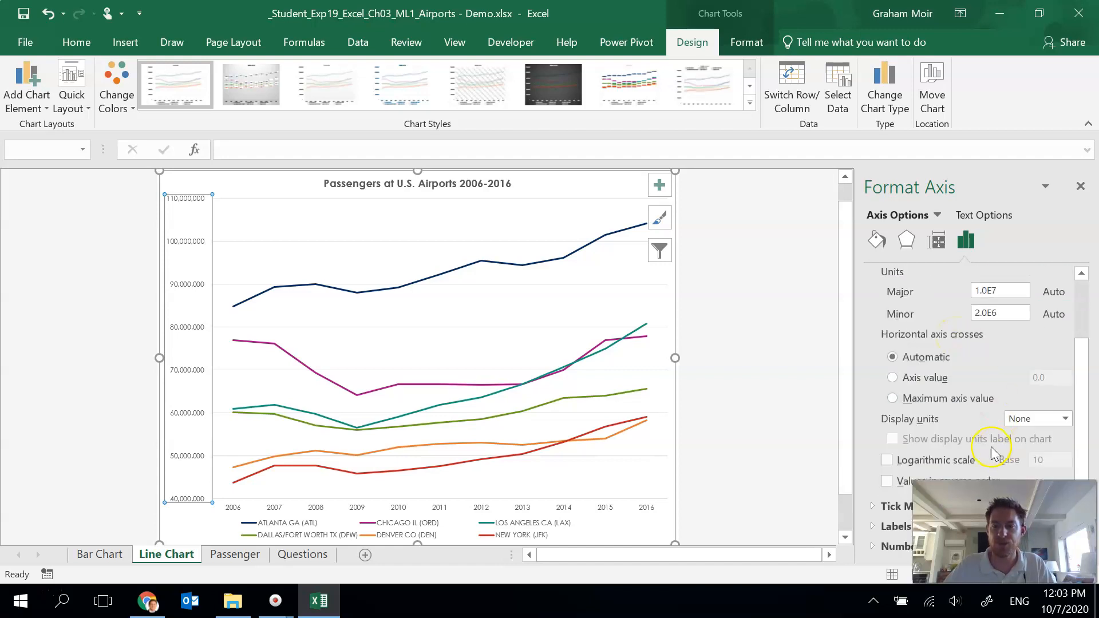
{"action": "left_click", "coordinate": [1065, 419]}
{"action": "left_click", "coordinate": [1048, 337]}
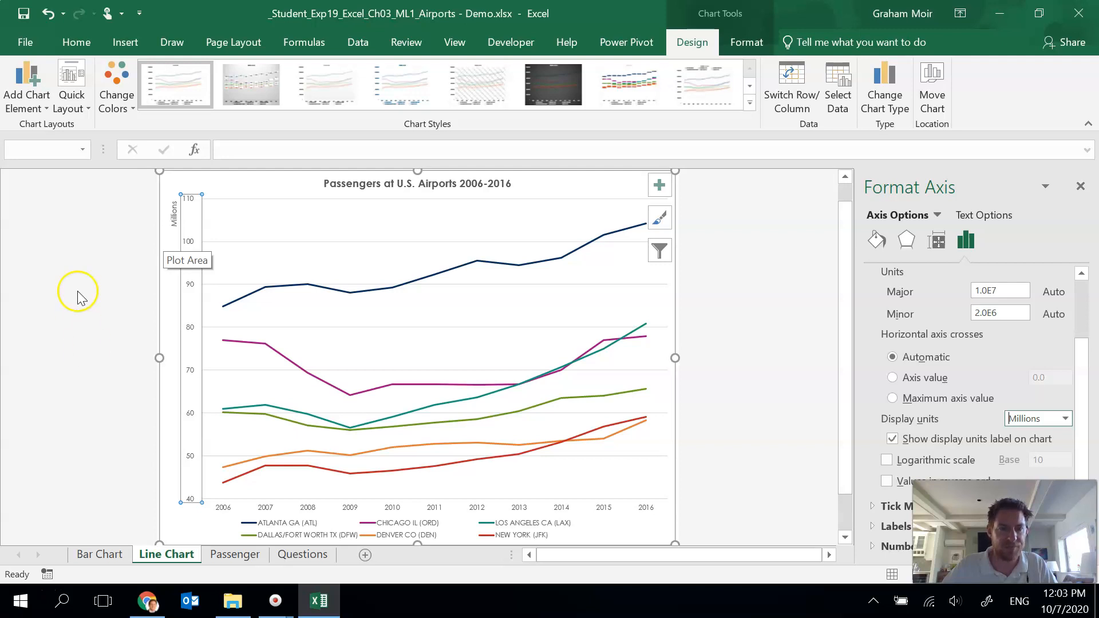
Step: Delete the Millions display units label from the value axis
{"action": "left_click", "coordinate": [174, 213]}
{"action": "left_click", "coordinate": [175, 220]}
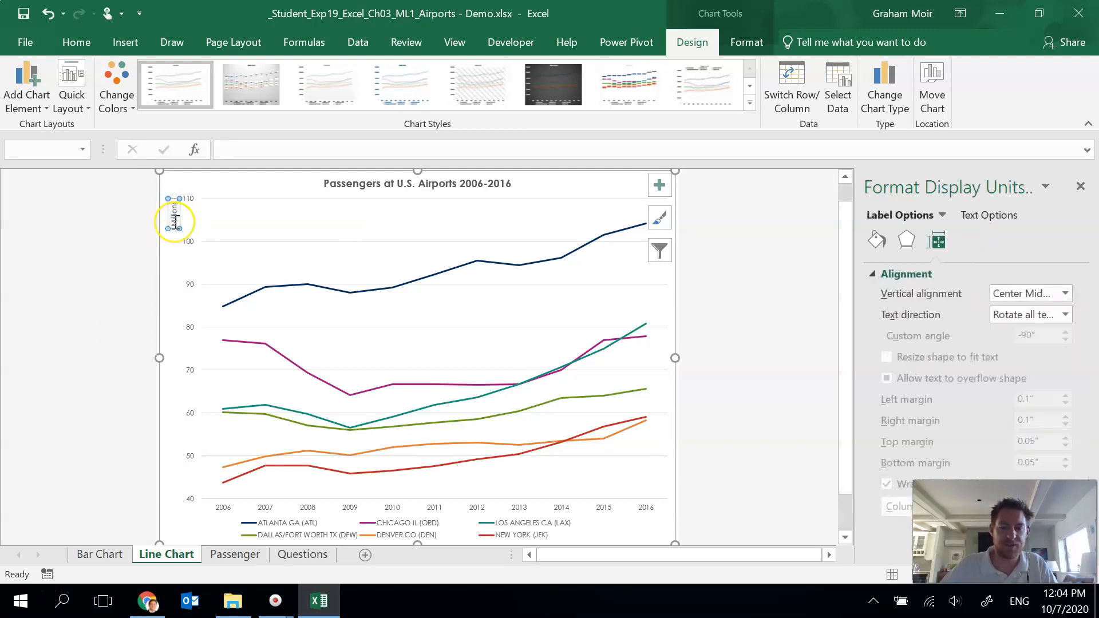
{"action": "key", "text": "Delete"}
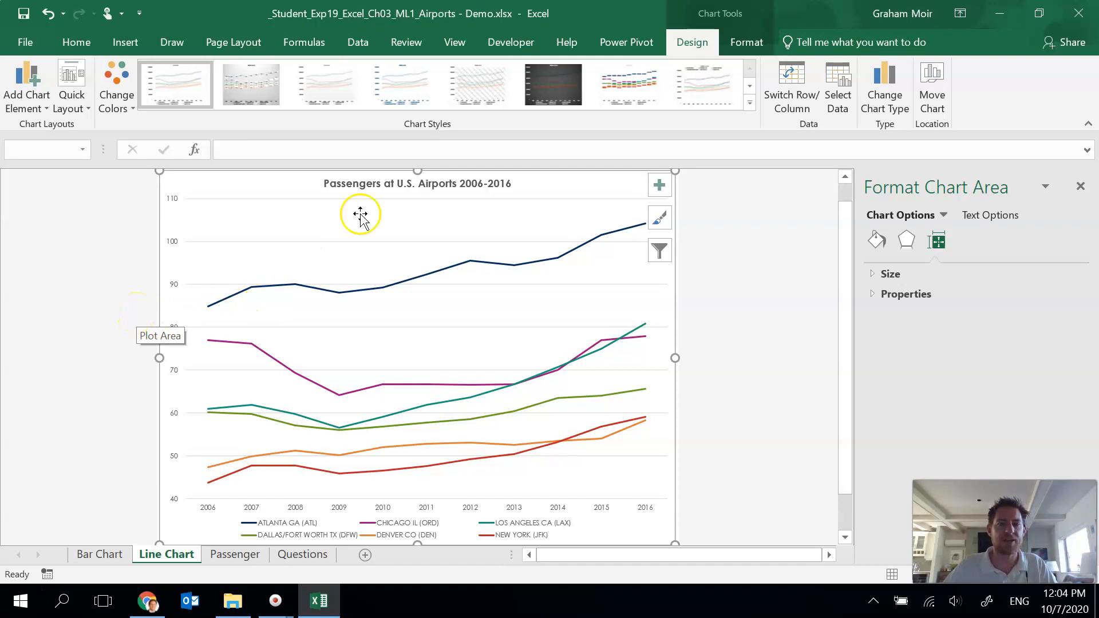
Step: Add a primary vertical axis title to the line chart reading "In Millions"
{"action": "left_click", "coordinate": [26, 111]}
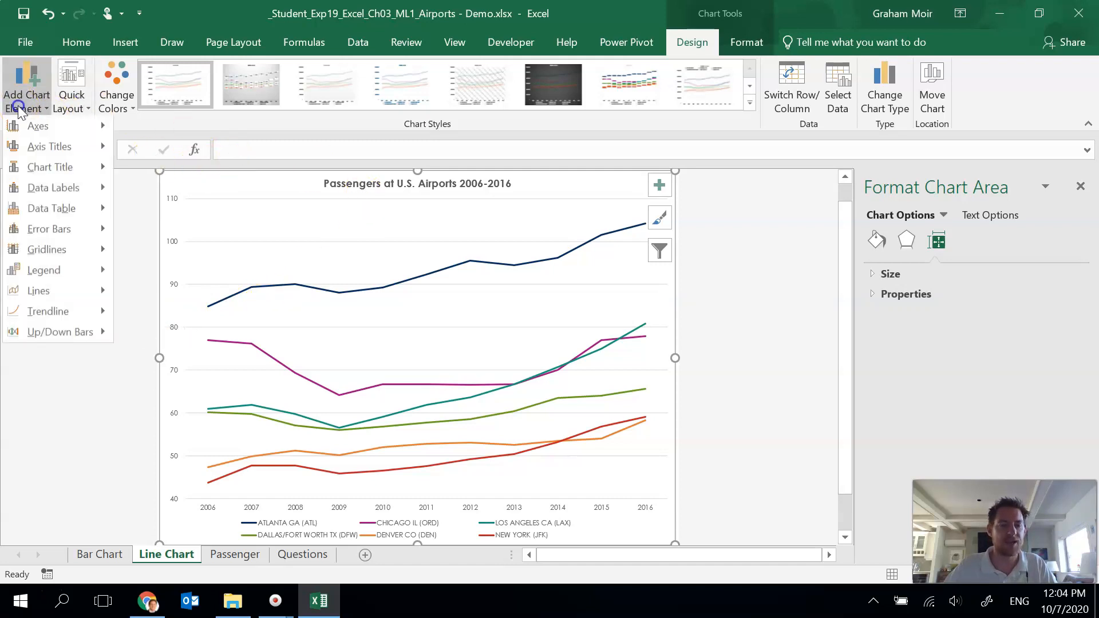
{"action": "mouse_move", "coordinate": [65, 154]}
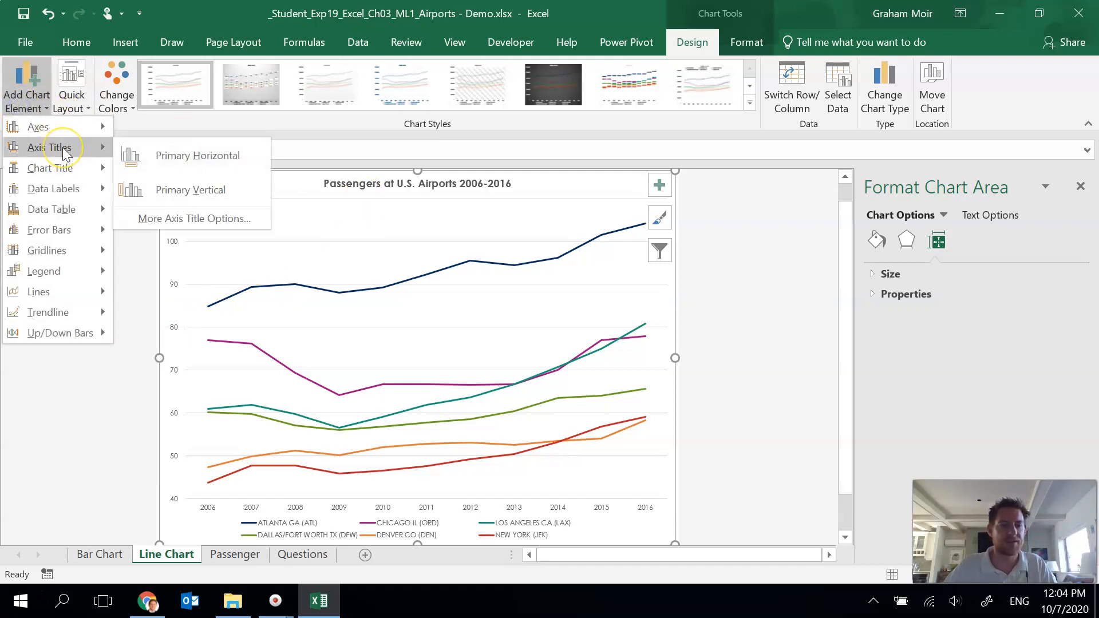
{"action": "left_click", "coordinate": [190, 191]}
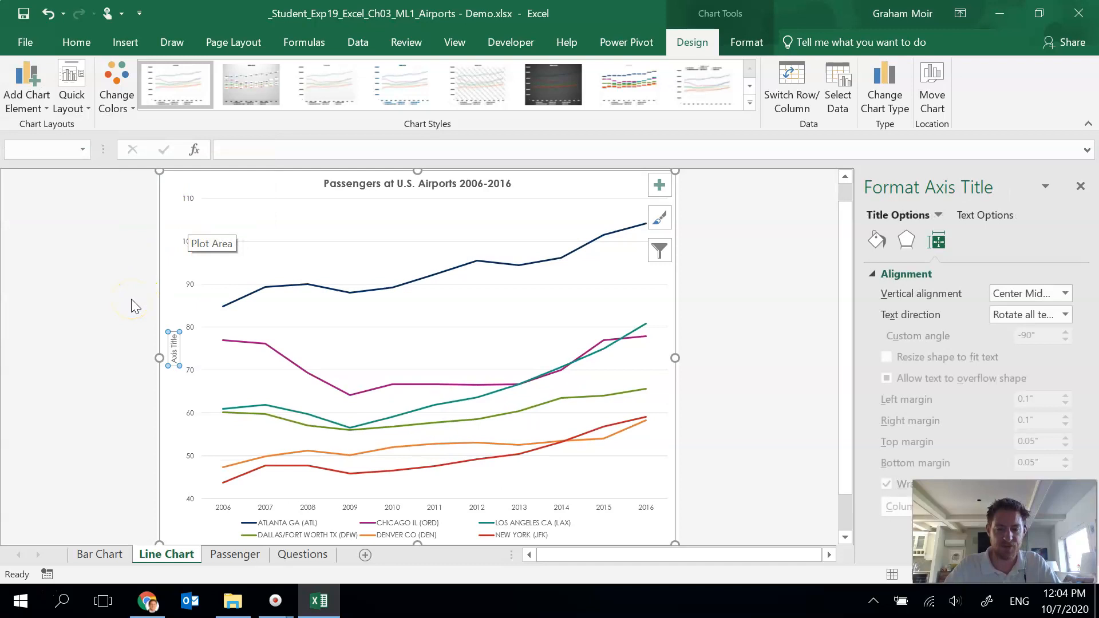
{"action": "type", "text": "In Millions"}
{"action": "key", "text": "Return"}
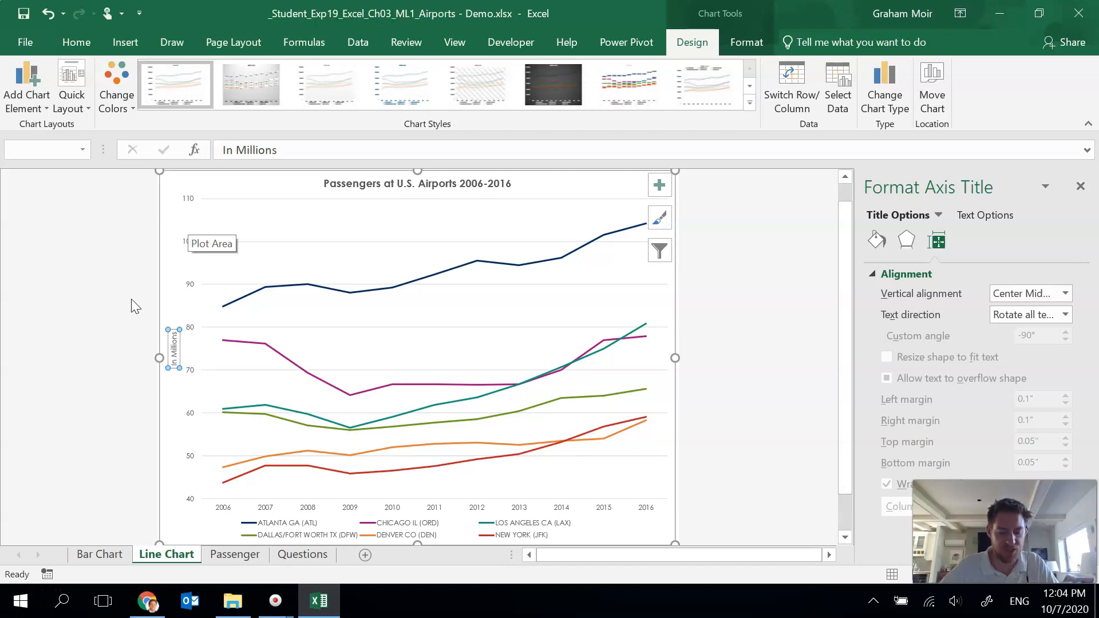
Step: Increase the font size of the value axis and the category axis labels to 10 pt
{"action": "left_click", "coordinate": [99, 291]}
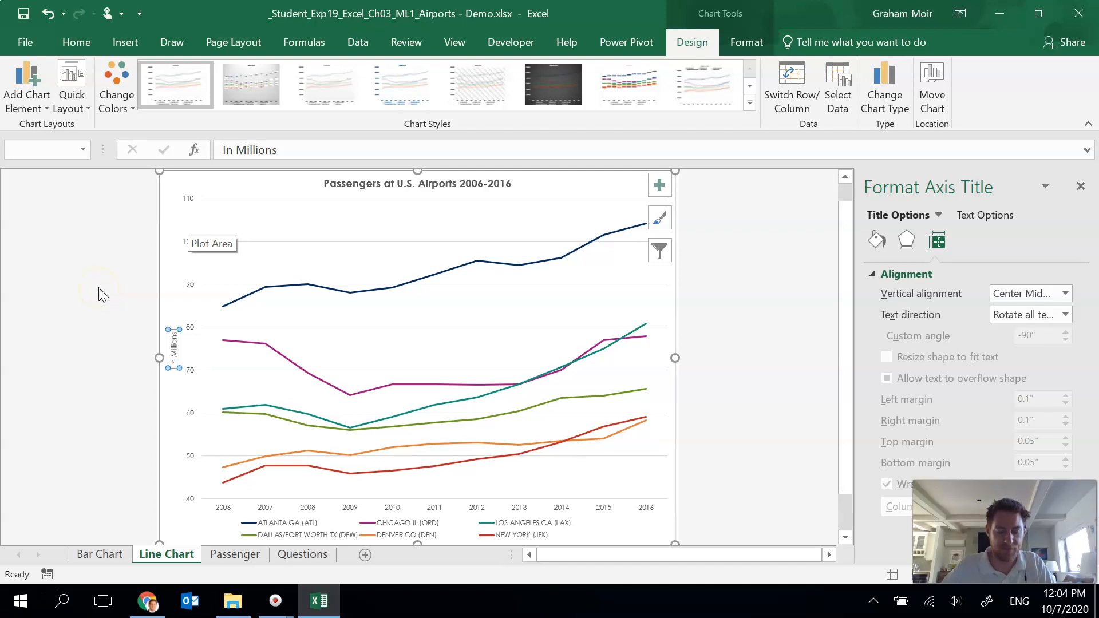
{"action": "left_click", "coordinate": [190, 281]}
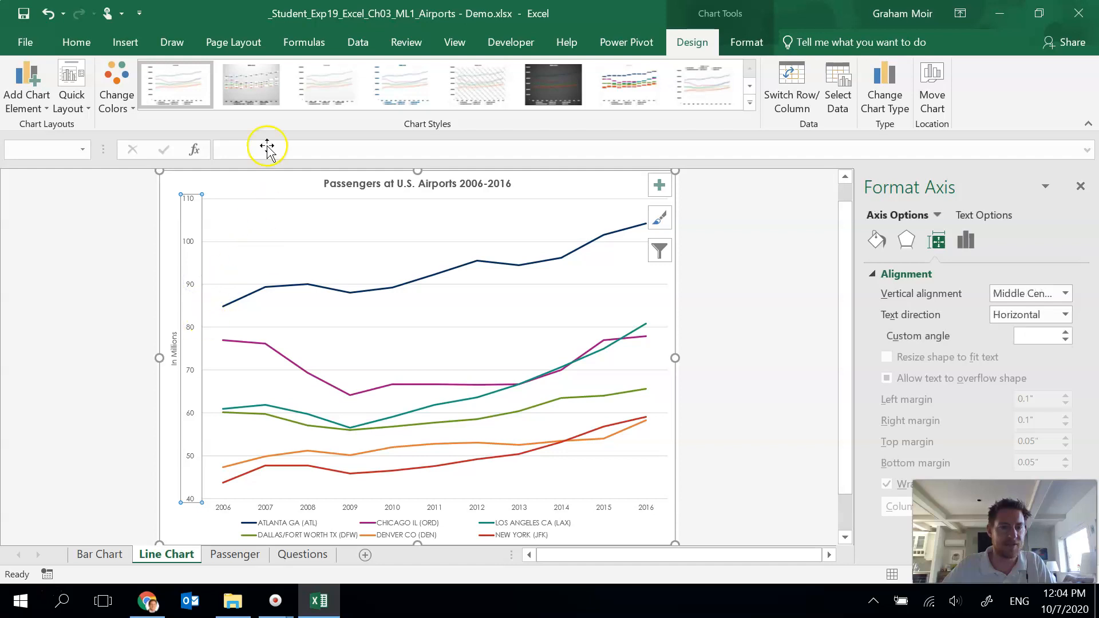
{"action": "left_click", "coordinate": [74, 43]}
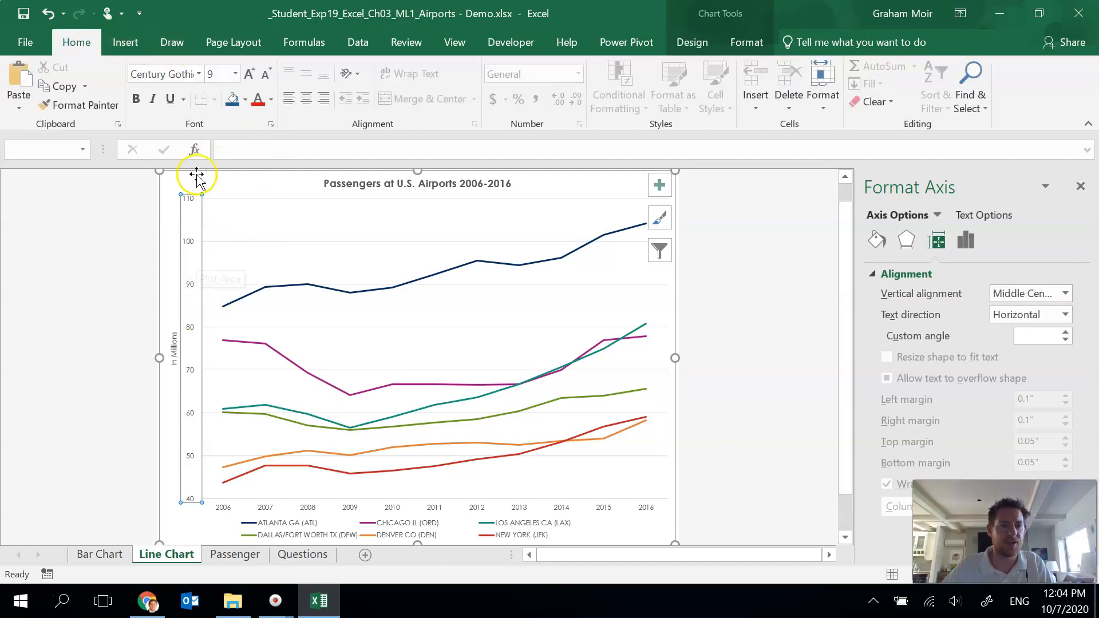
{"action": "left_click", "coordinate": [248, 75]}
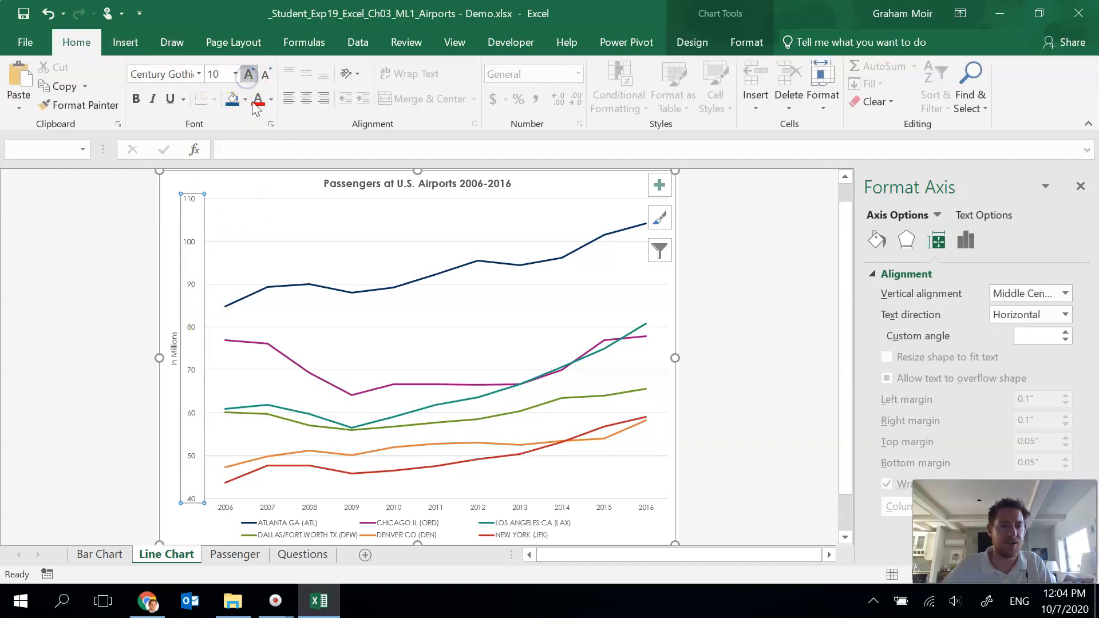
{"action": "left_click", "coordinate": [310, 511]}
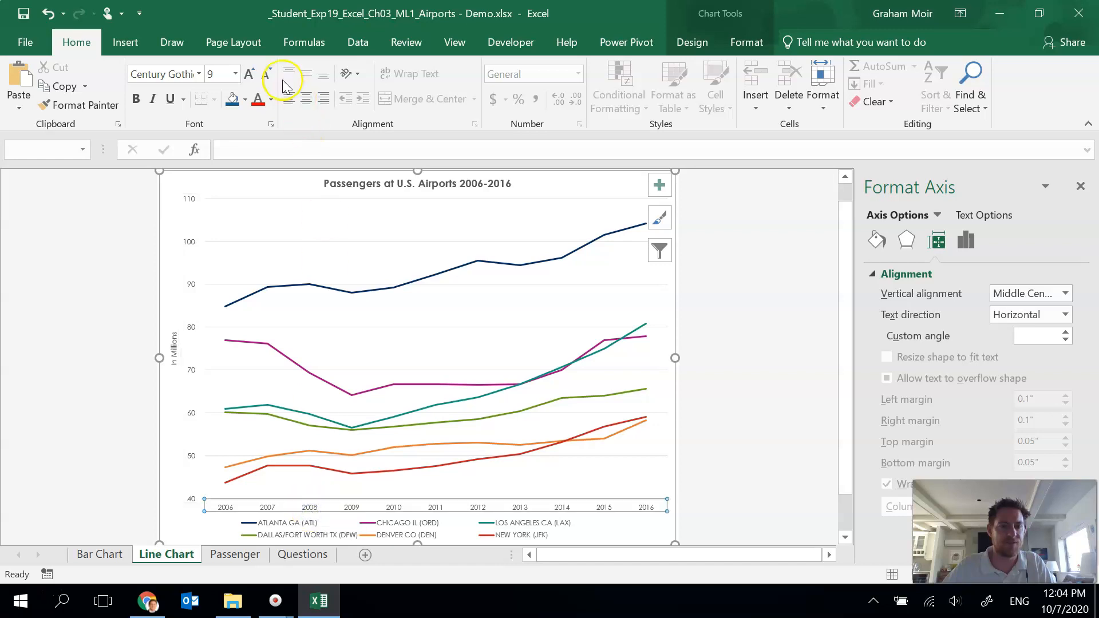
{"action": "left_click", "coordinate": [249, 75]}
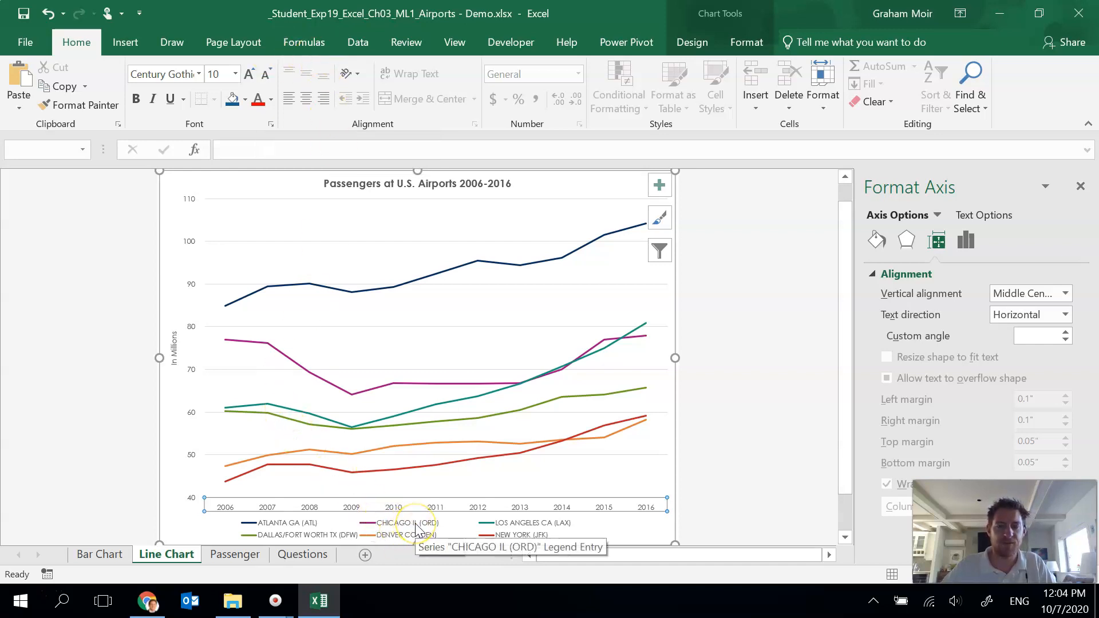
Step: Move the line chart legend to the top position
{"action": "left_click", "coordinate": [378, 528]}
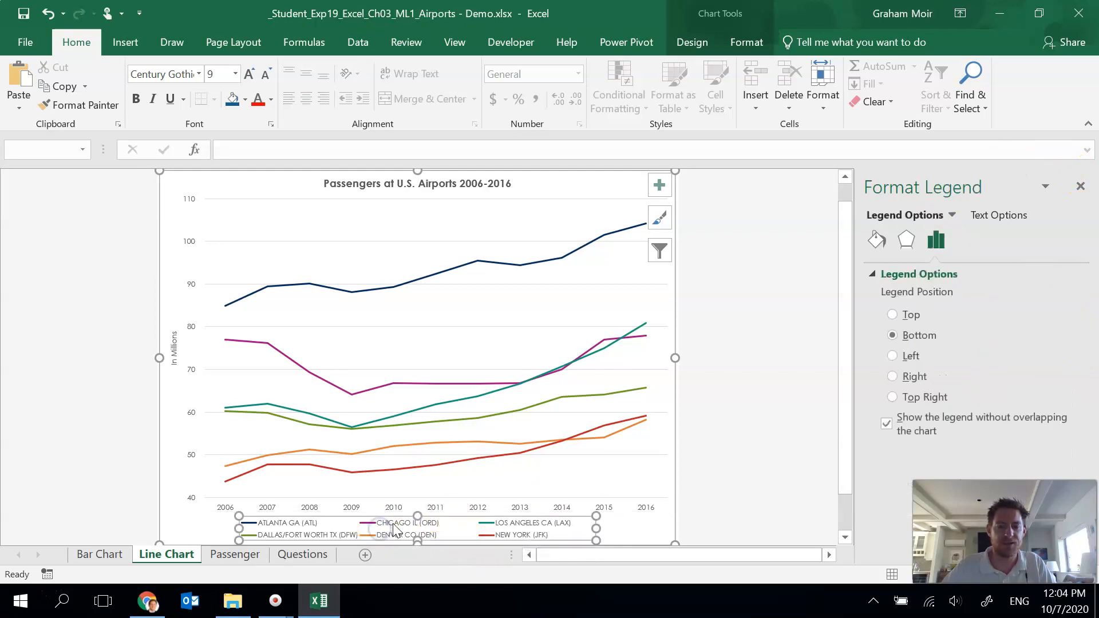
{"action": "left_click", "coordinate": [918, 317]}
{"action": "left_click", "coordinate": [914, 317]}
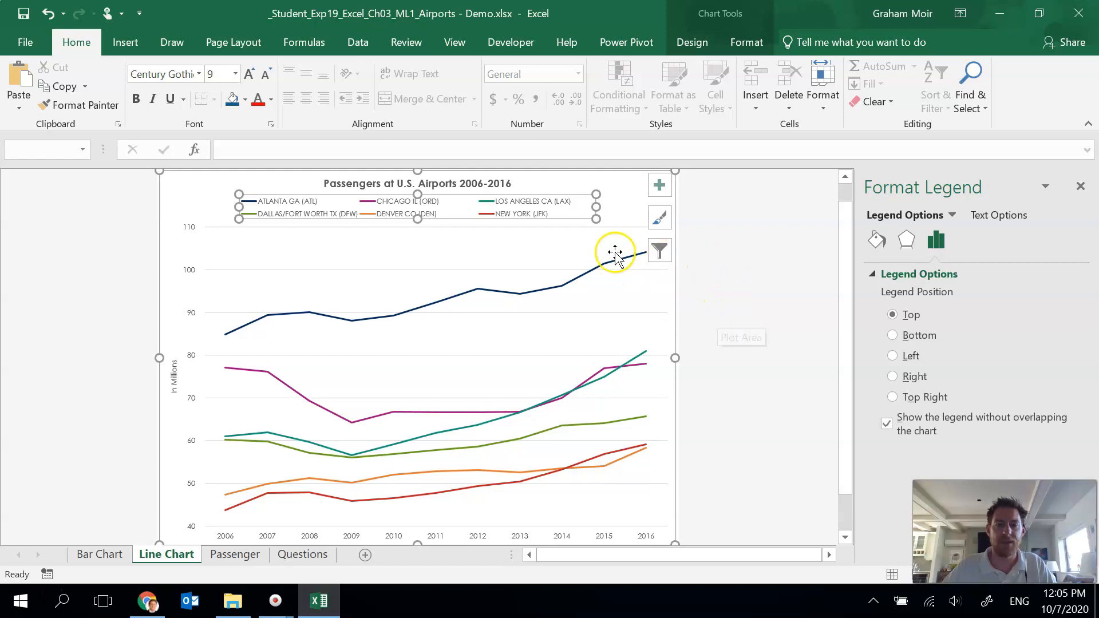
Step: Filter the line chart categories to hide 2007, 2009, 2011, 2013 and 2015, showing only even years
{"action": "left_click", "coordinate": [184, 208]}
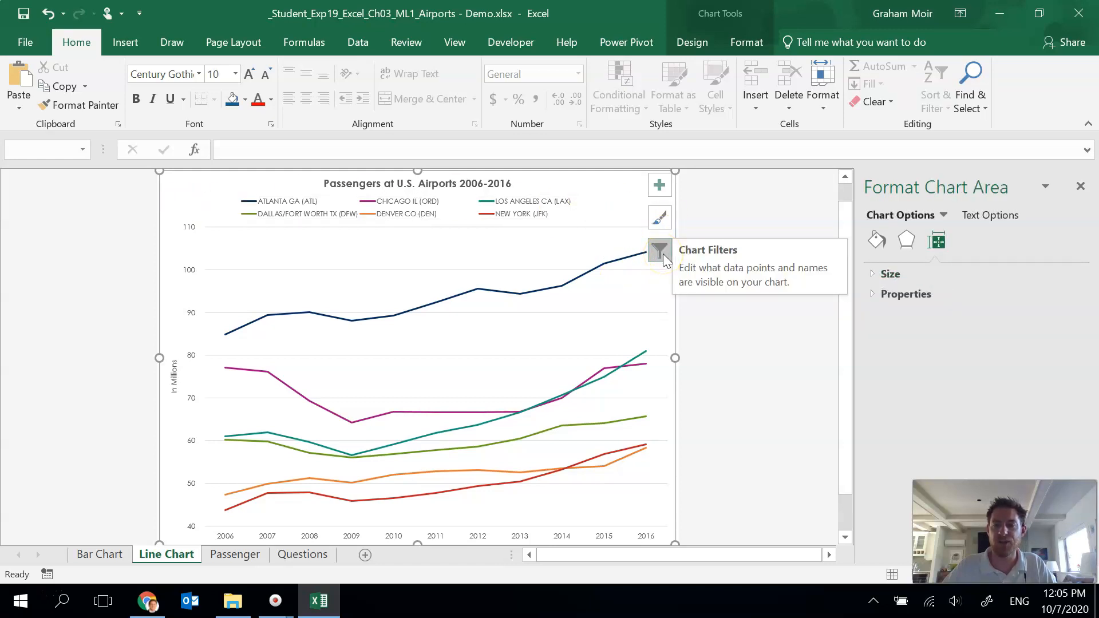
{"action": "left_click", "coordinate": [662, 254]}
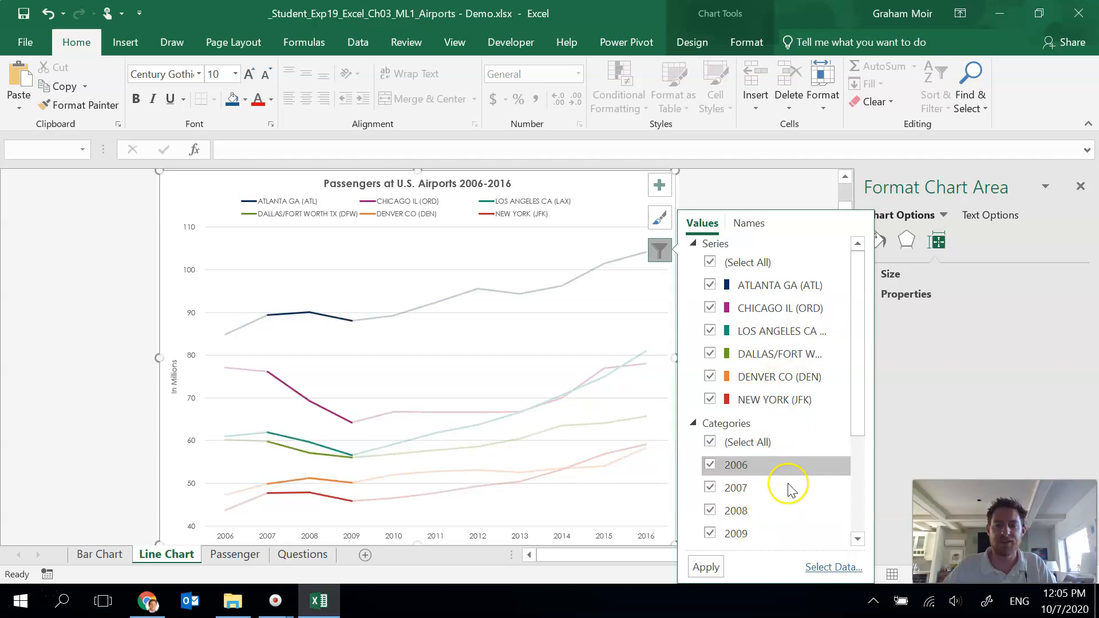
{"action": "left_click", "coordinate": [859, 357]}
{"action": "left_click_drag", "start_coordinate": [859, 357], "coordinate": [862, 475]}
{"action": "left_click", "coordinate": [710, 330]}
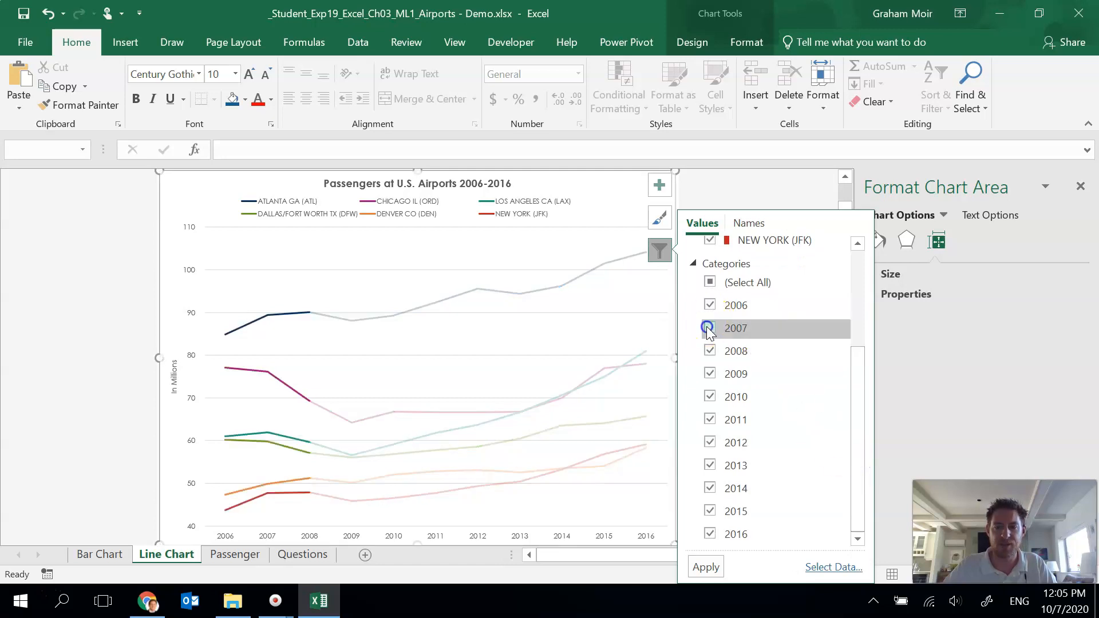
{"action": "left_click", "coordinate": [712, 378]}
{"action": "left_click", "coordinate": [710, 420]}
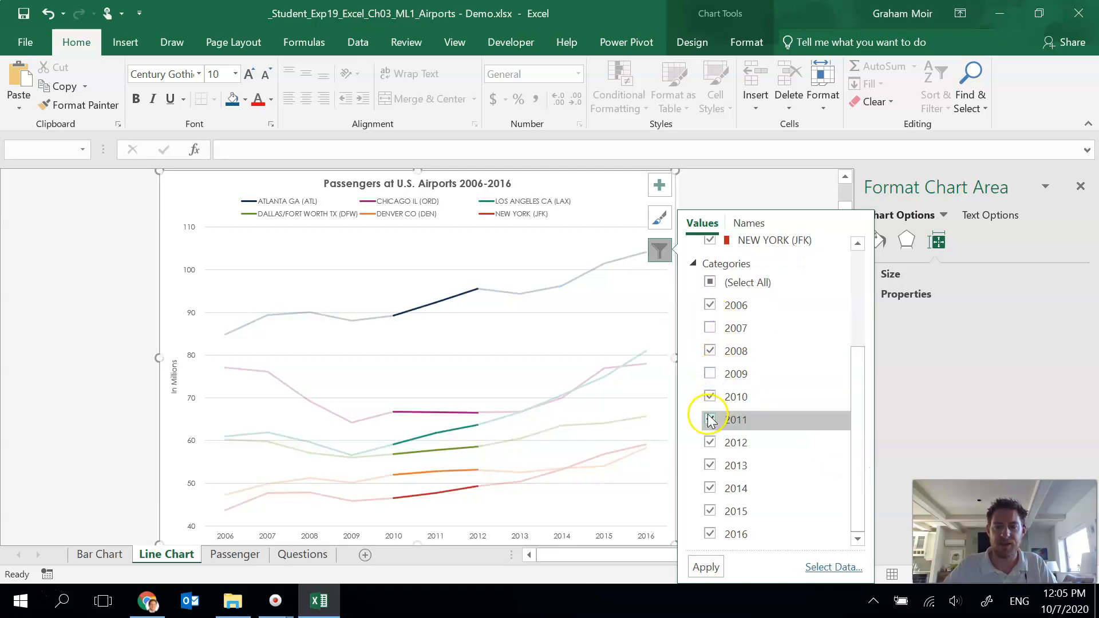
{"action": "left_click", "coordinate": [710, 466]}
{"action": "left_click", "coordinate": [710, 511]}
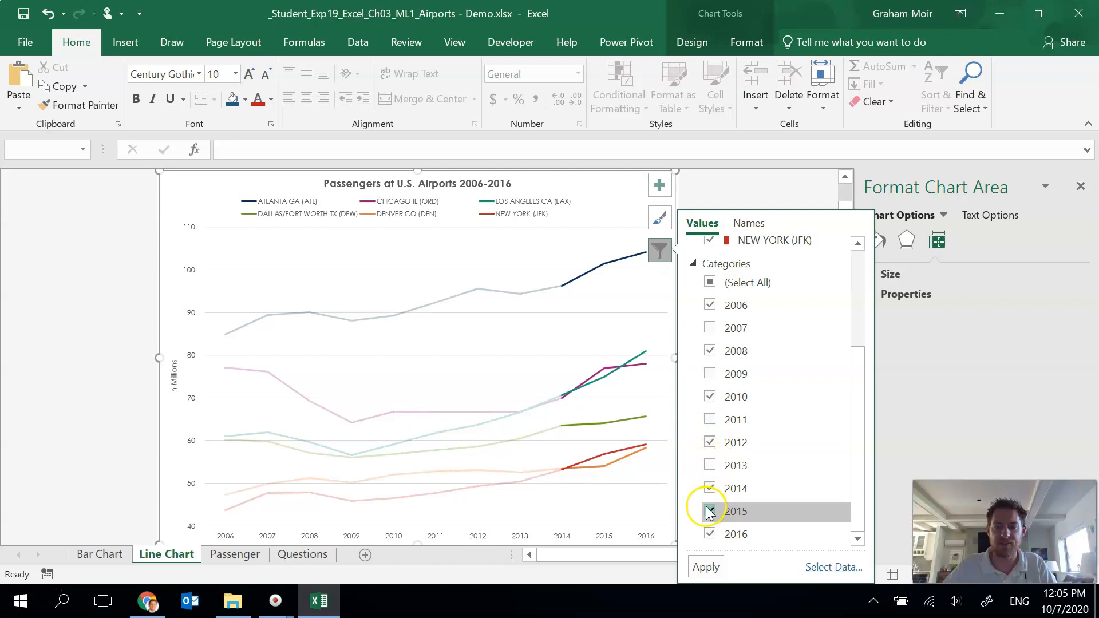
{"action": "left_click", "coordinate": [706, 568]}
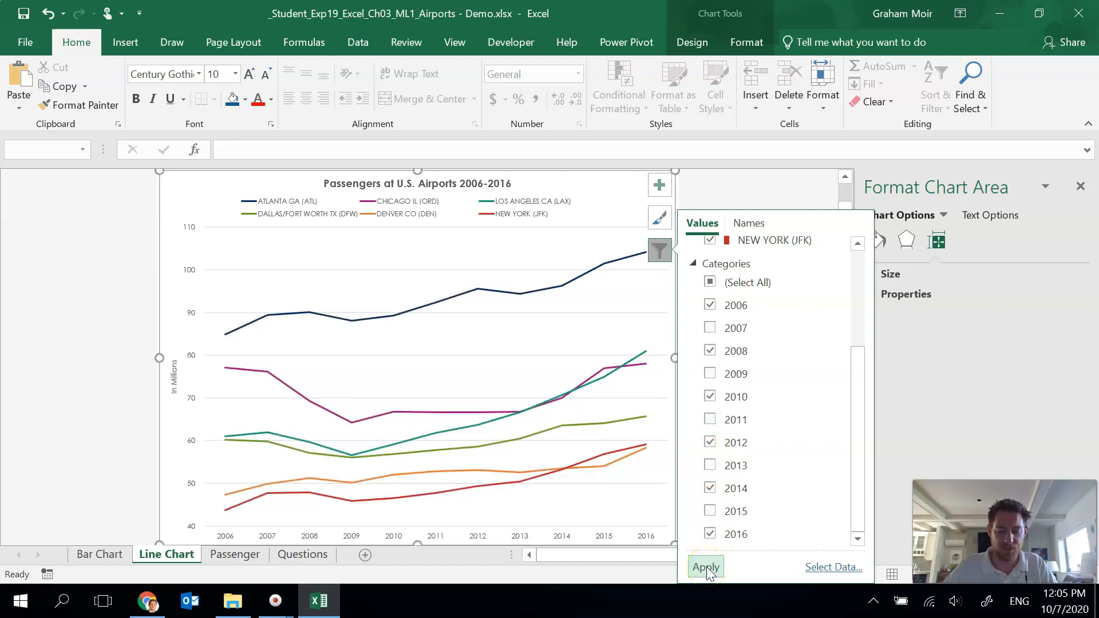
{"action": "left_click", "coordinate": [707, 568]}
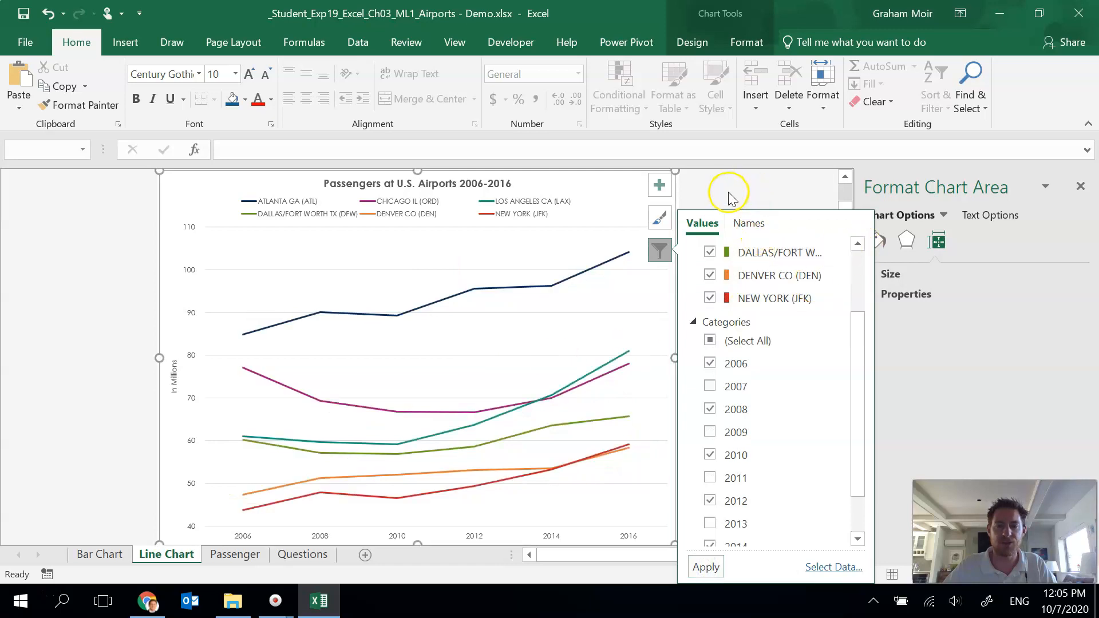
{"action": "left_click", "coordinate": [653, 261]}
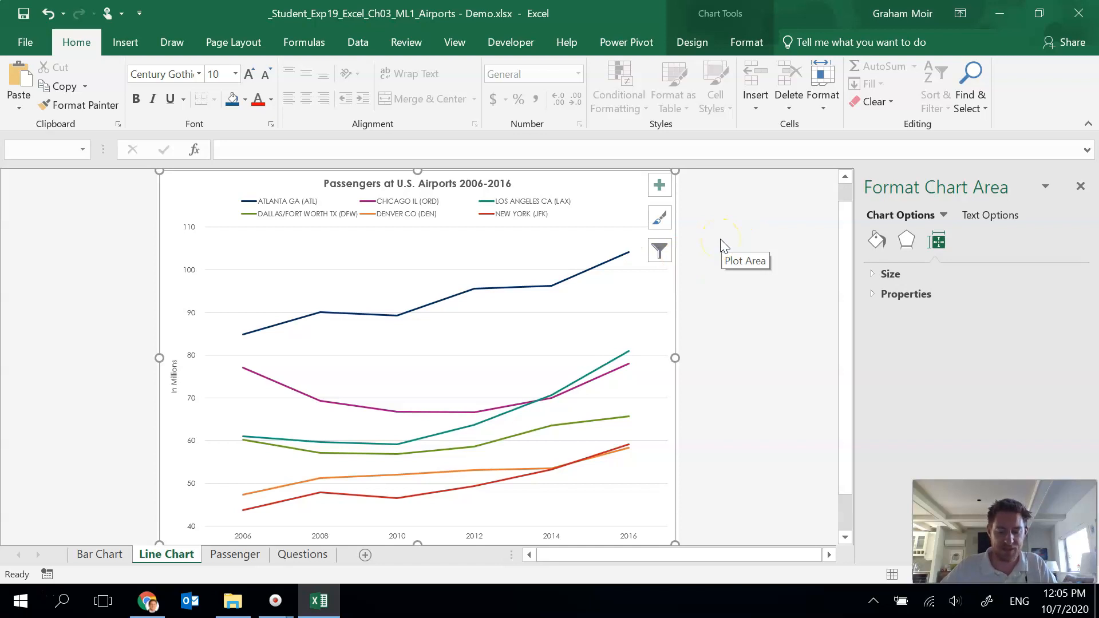
Step: Add alt text to the line chart: "The line chart displays trends for top six airports from 2006 to 2016 at two-year intervals."
{"action": "right_click", "coordinate": [194, 189]}
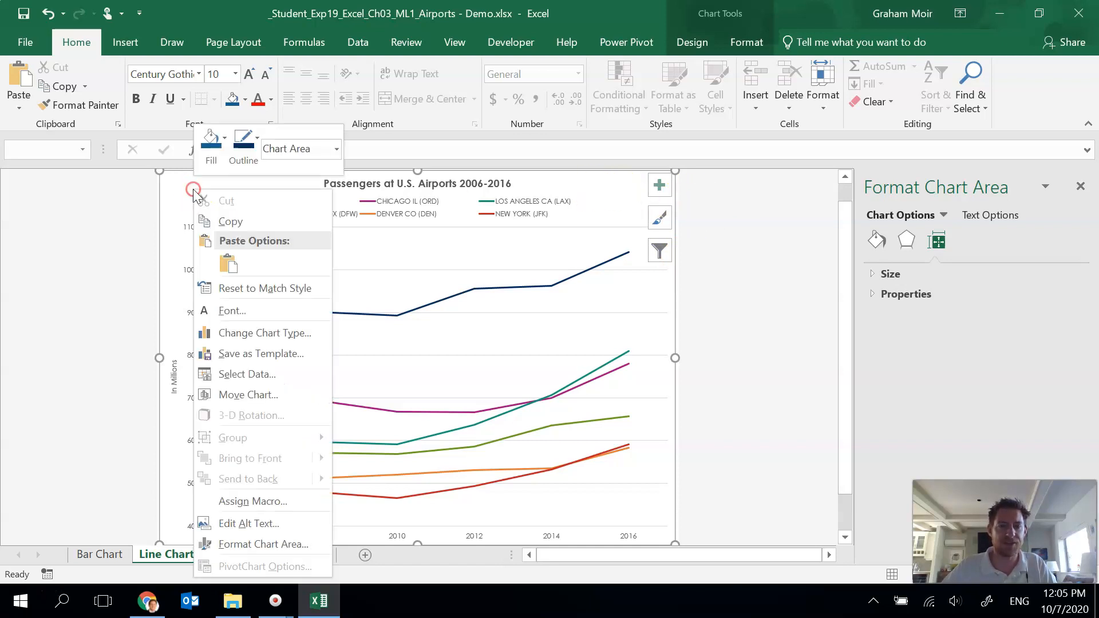
{"action": "left_click", "coordinate": [267, 522]}
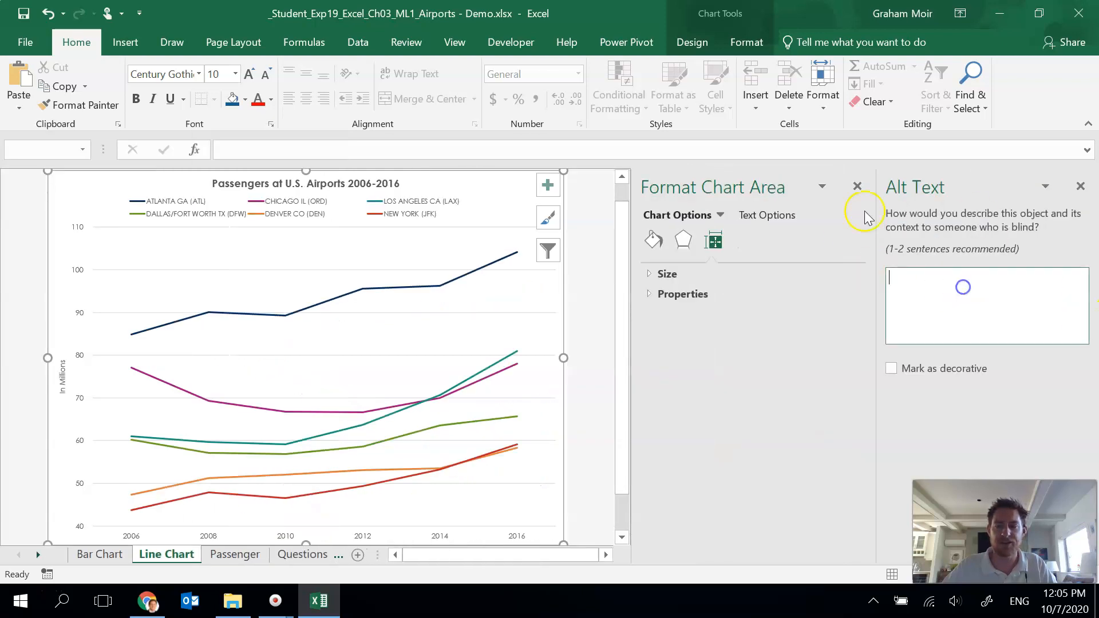
{"action": "left_click", "coordinate": [857, 186]}
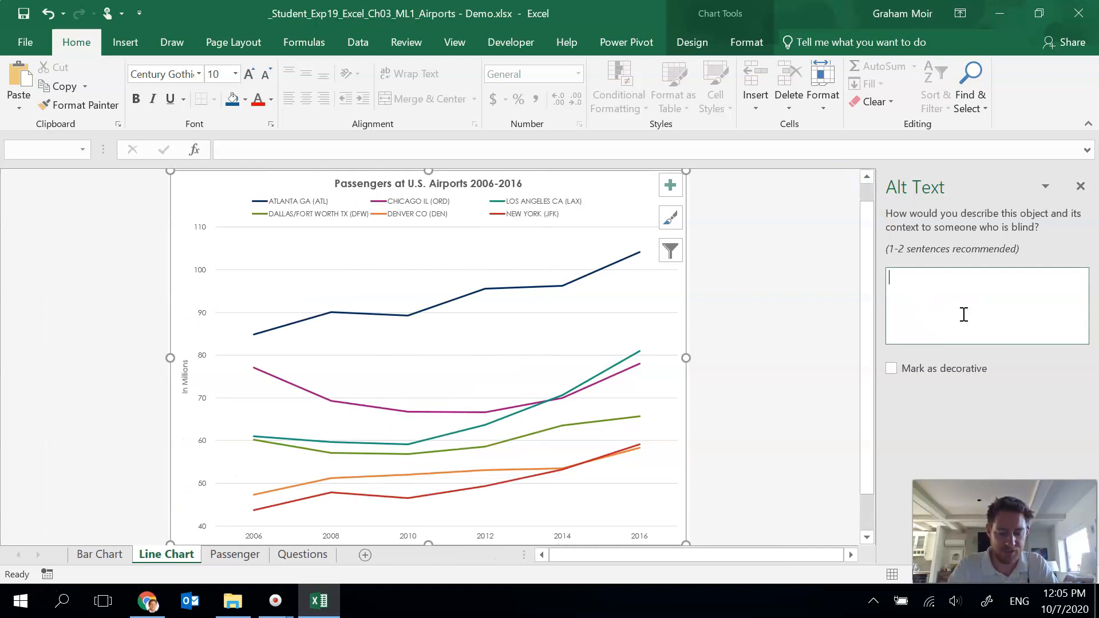
{"action": "type", "text": "The"}
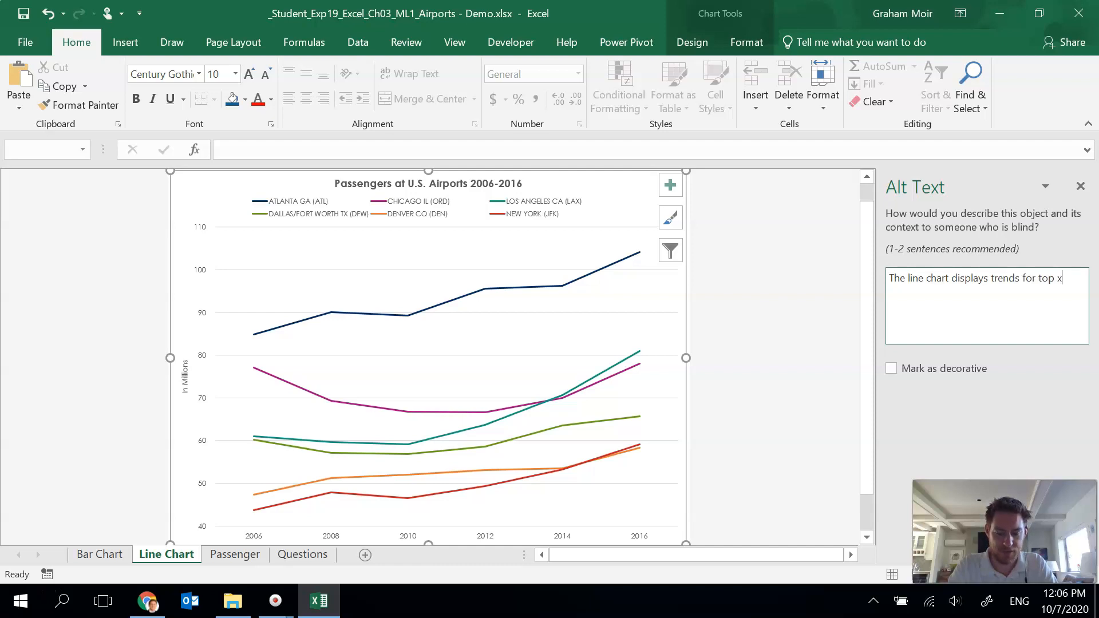
{"action": "type", "text": "irports from 2006 to 2016 at two-yea"}
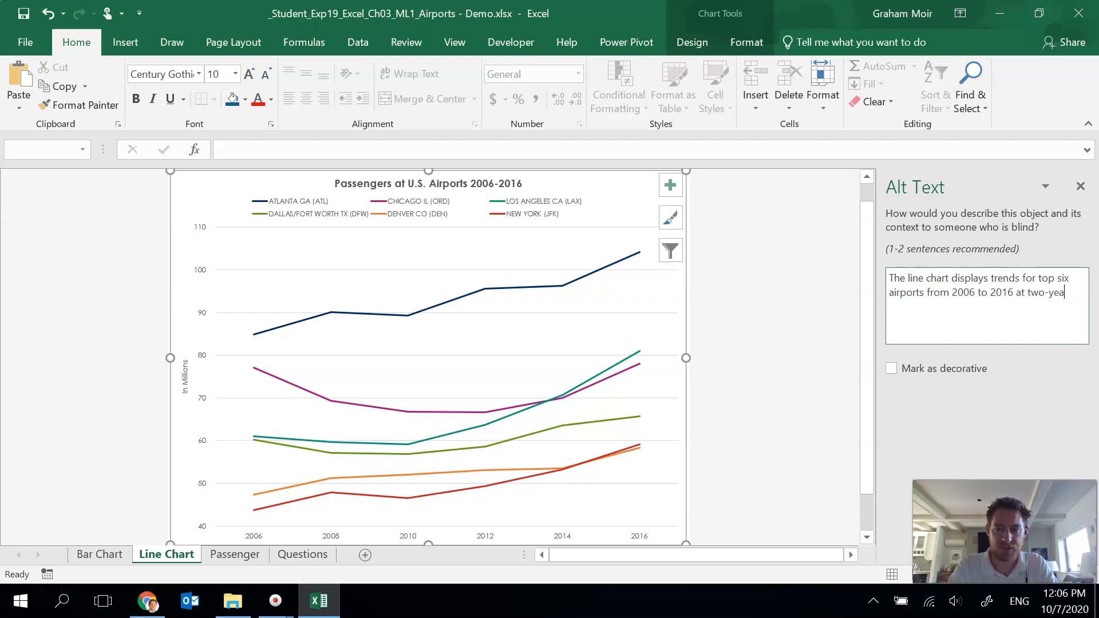
{"action": "type", "text": "ervals."}
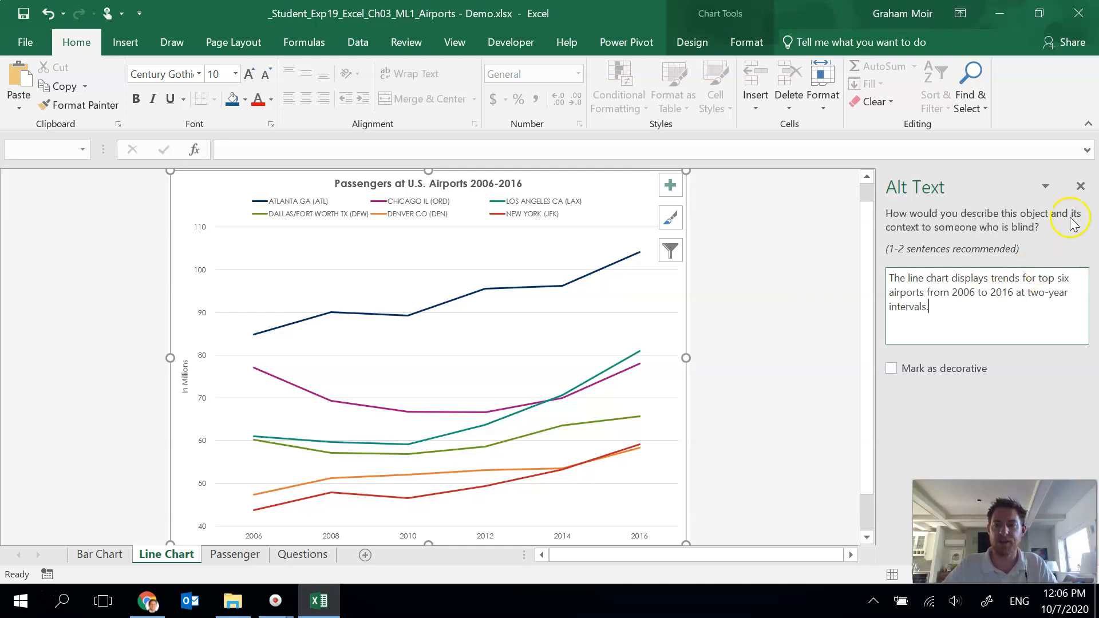
{"action": "left_click", "coordinate": [1081, 186]}
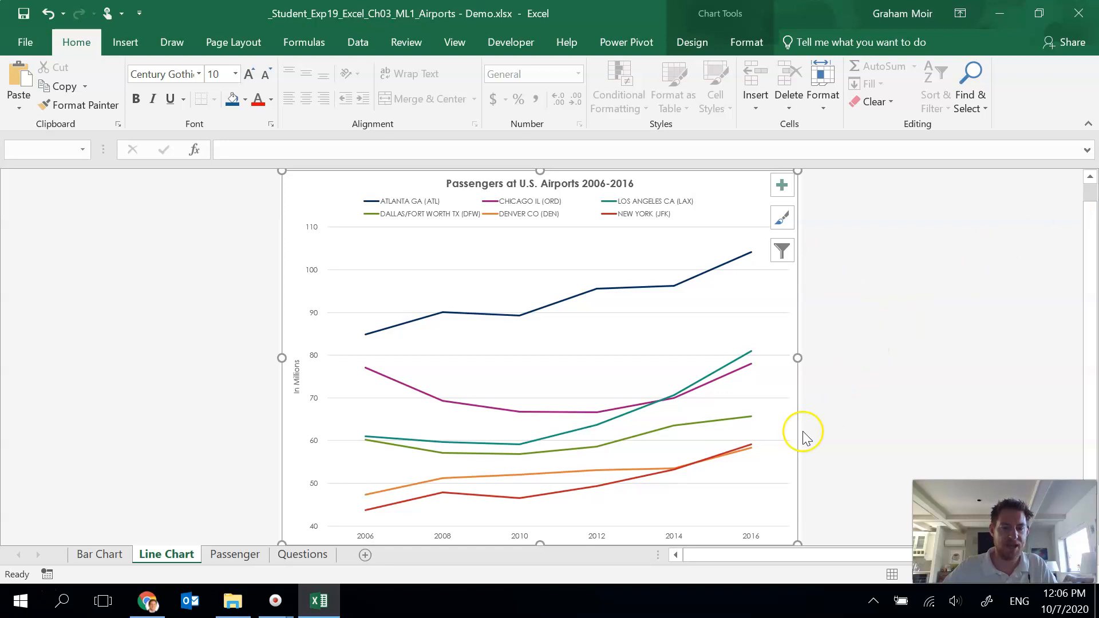
Step: Insert line sparklines for the passenger data B5:L10 into the Trends column cells M5:M10
{"action": "left_click", "coordinate": [248, 560]}
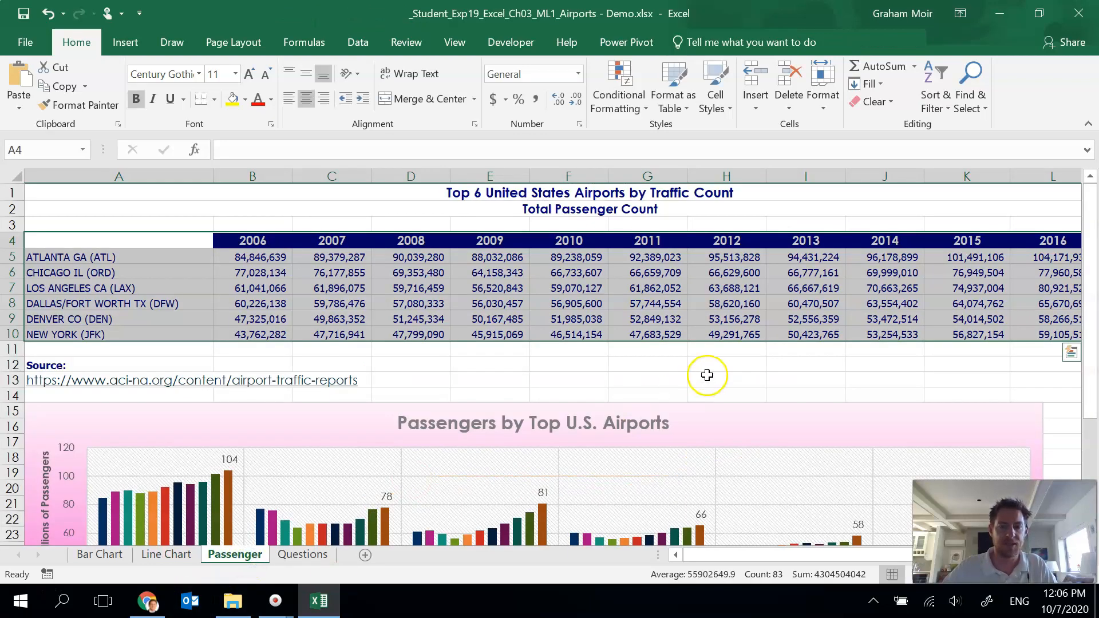
{"action": "left_click", "coordinate": [710, 379]}
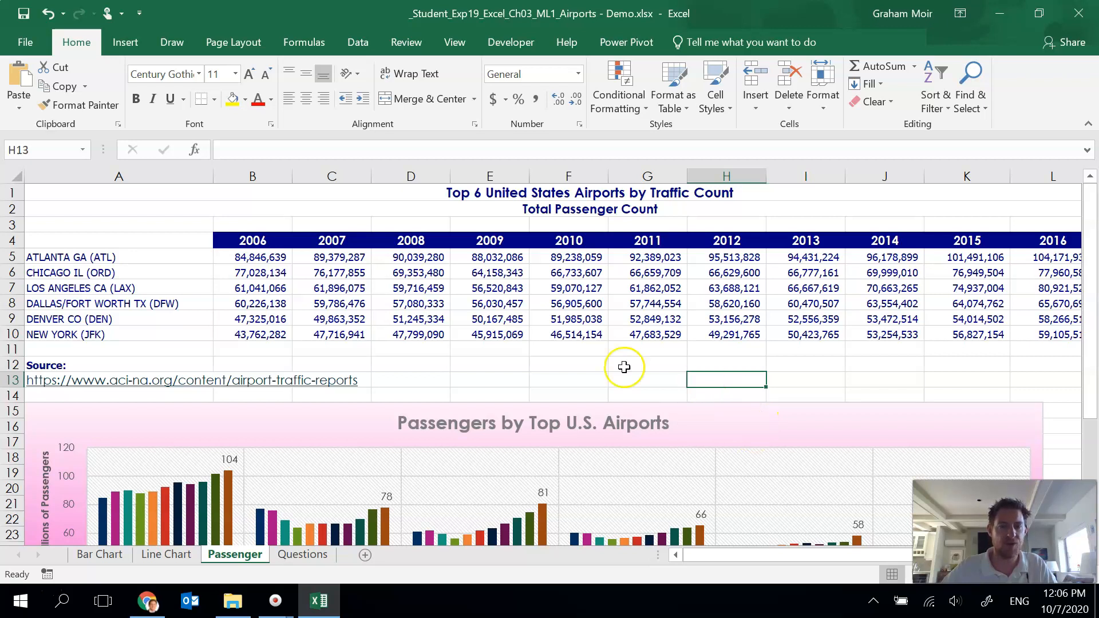
{"action": "left_click_drag", "start_coordinate": [259, 258], "coordinate": [900, 334]}
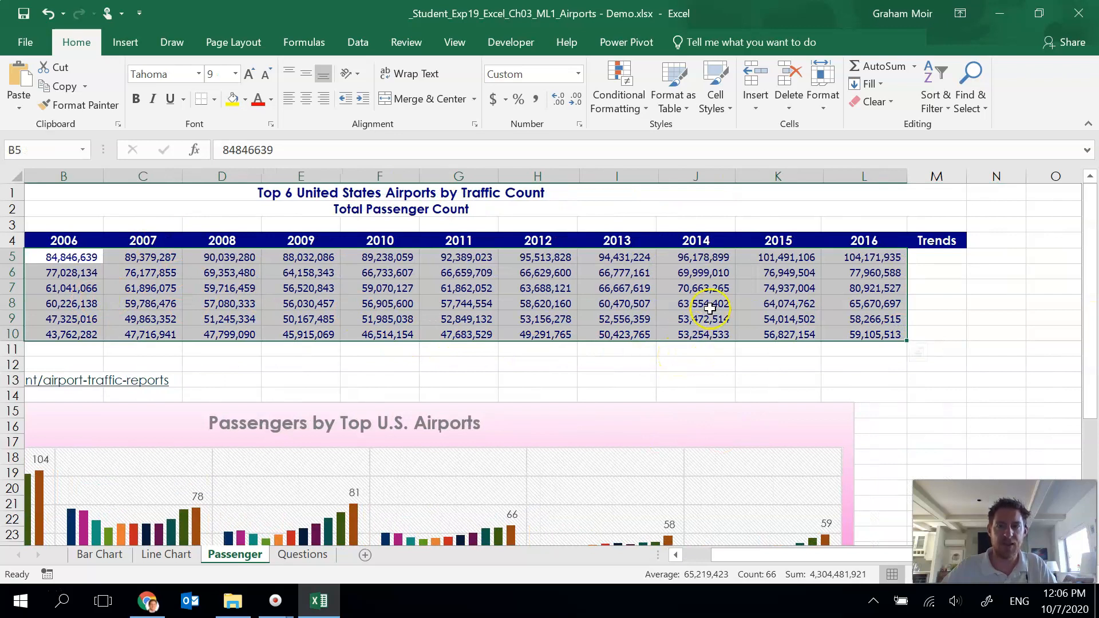
{"action": "left_click", "coordinate": [126, 43]}
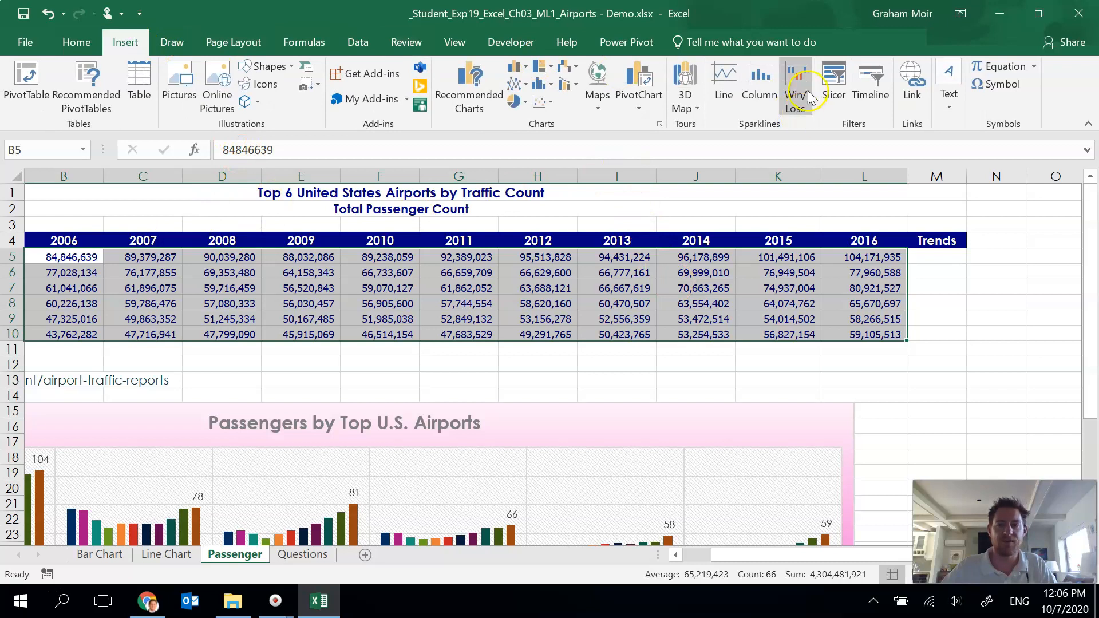
{"action": "left_click", "coordinate": [728, 101]}
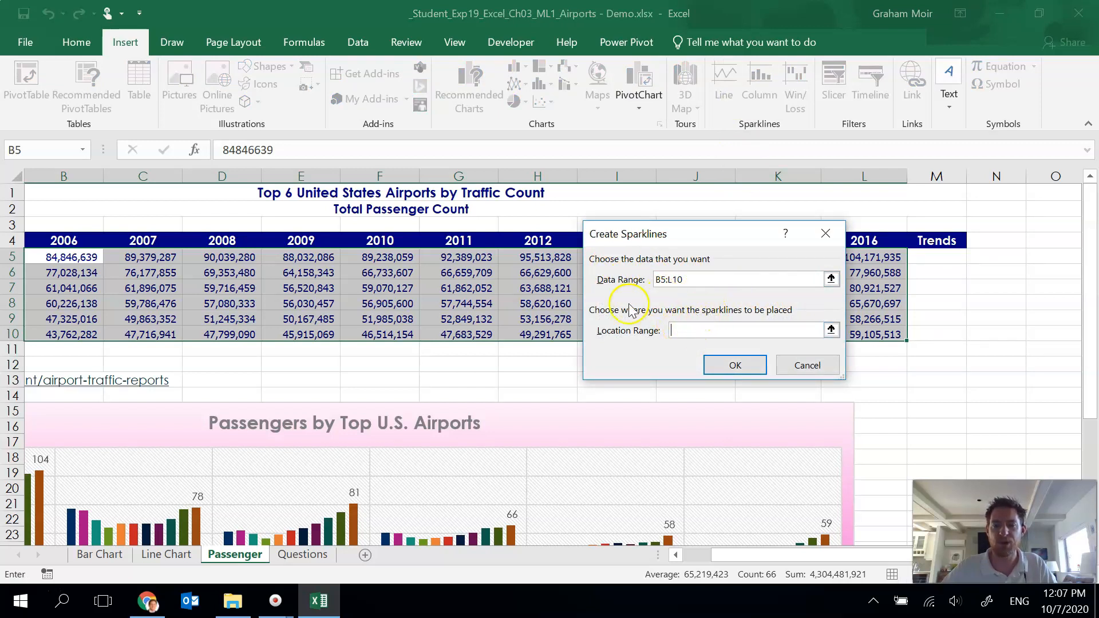
{"action": "left_click", "coordinate": [713, 332]}
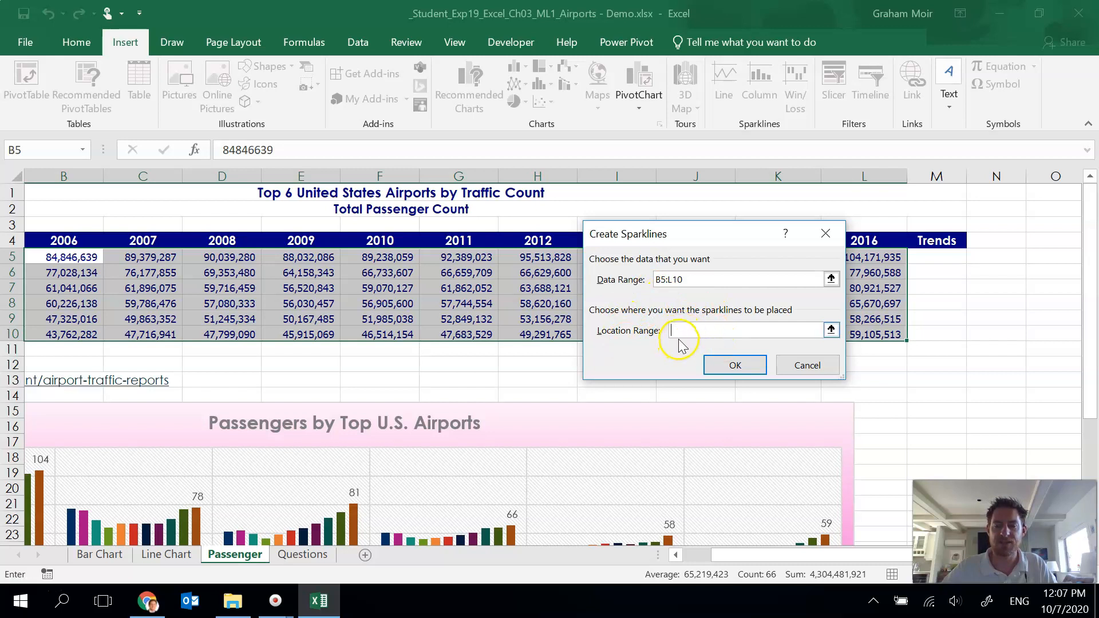
{"action": "left_click", "coordinate": [832, 332]}
{"action": "left_click", "coordinate": [938, 259]}
{"action": "left_click_drag", "start_coordinate": [939, 259], "coordinate": [942, 335]}
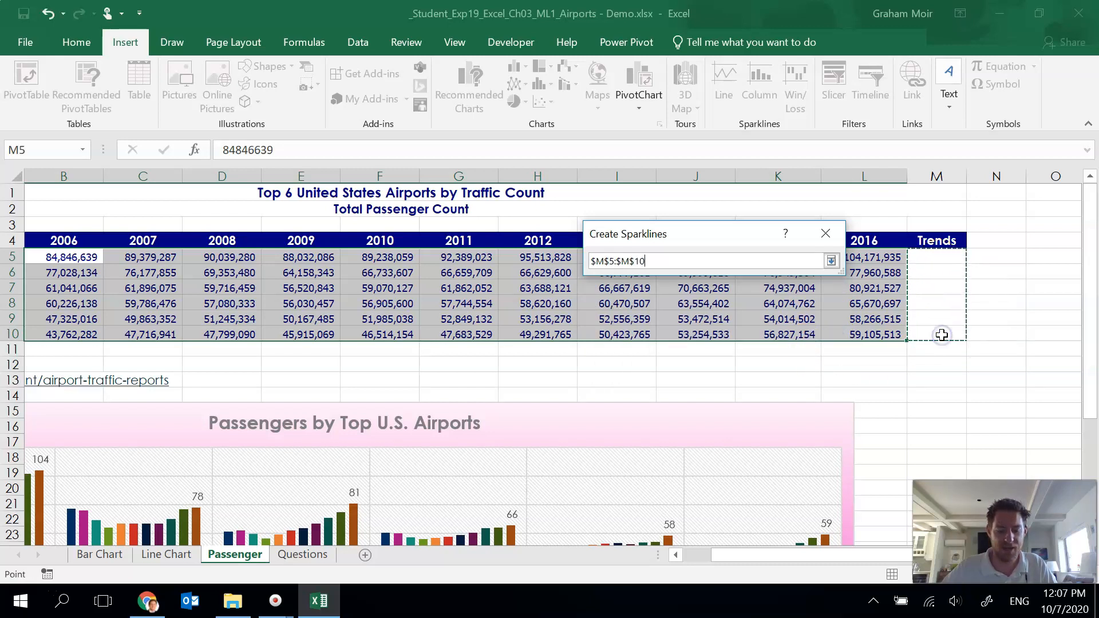
{"action": "left_click", "coordinate": [831, 262]}
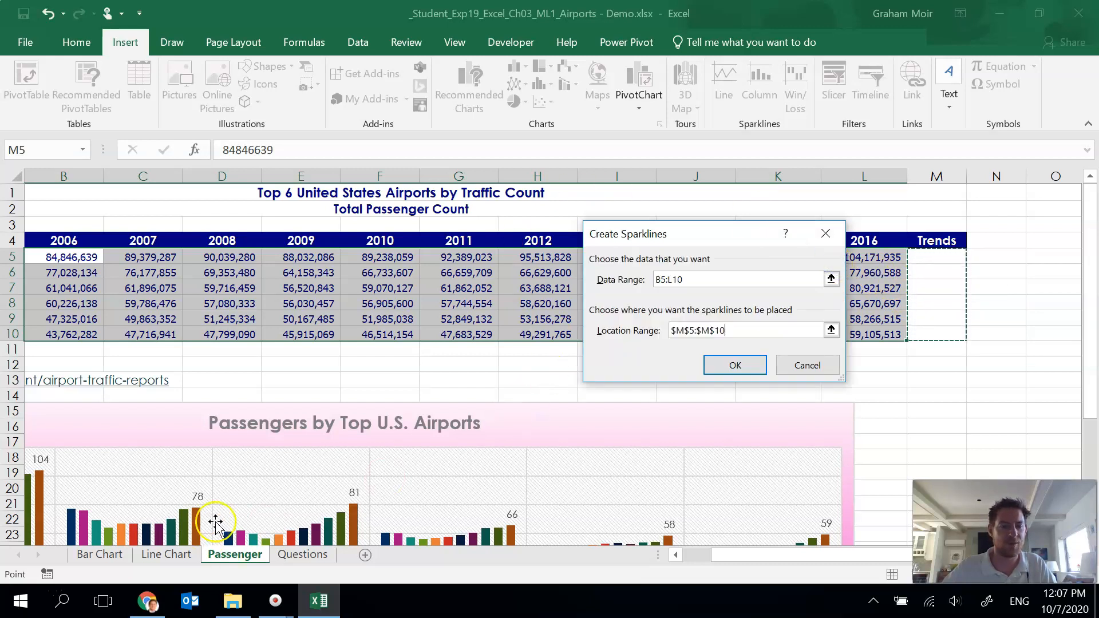
{"action": "left_click", "coordinate": [24, 601]}
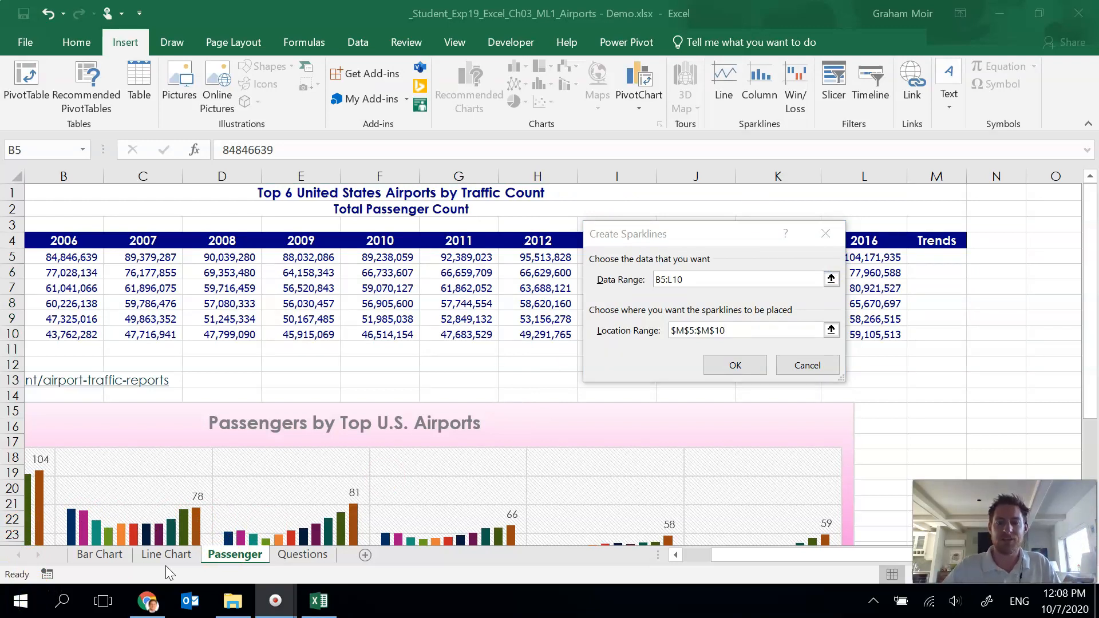
{"action": "left_click", "coordinate": [712, 335]}
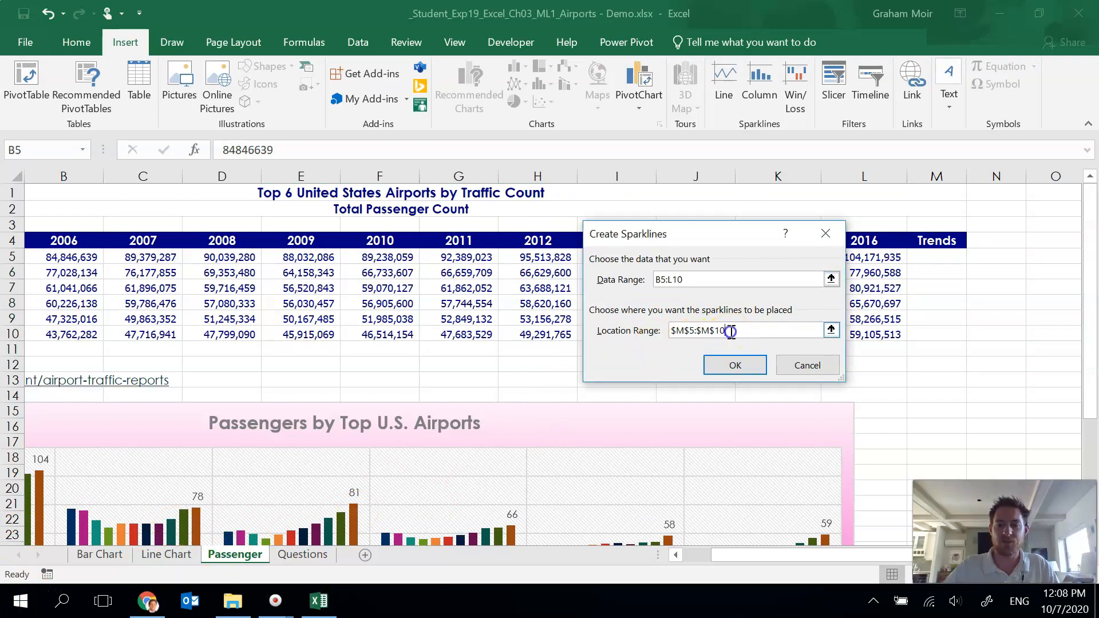
{"action": "left_click", "coordinate": [744, 366]}
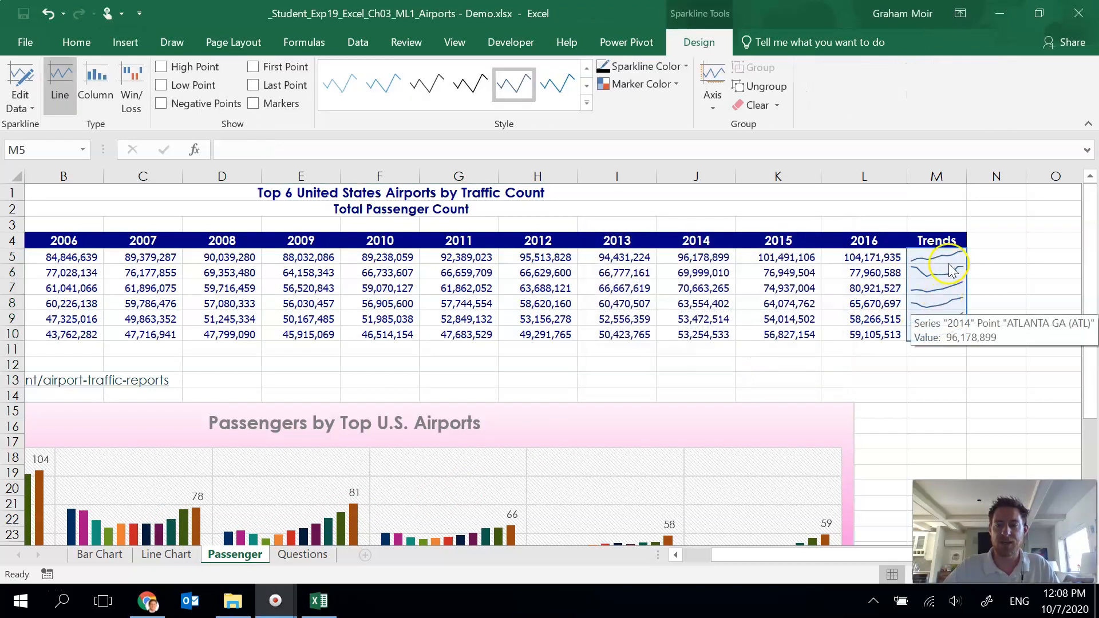
{"action": "left_click", "coordinate": [990, 274]}
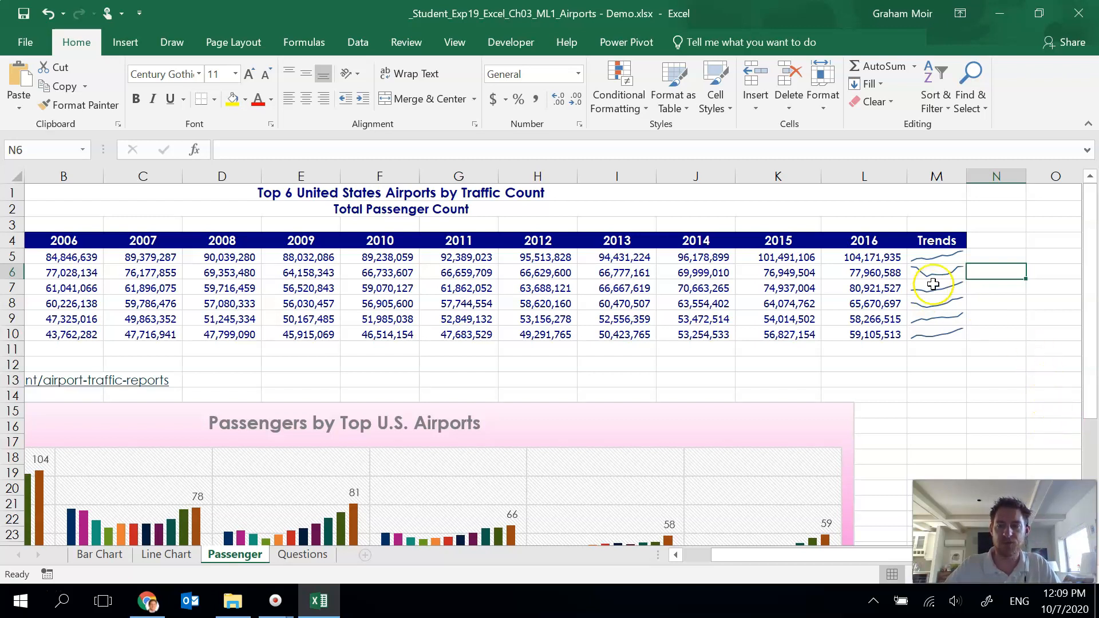
Step: Show high and low points on the sparklines and set the high point marker color to the dark theme color
{"action": "left_click_drag", "start_coordinate": [948, 257], "coordinate": [963, 328]}
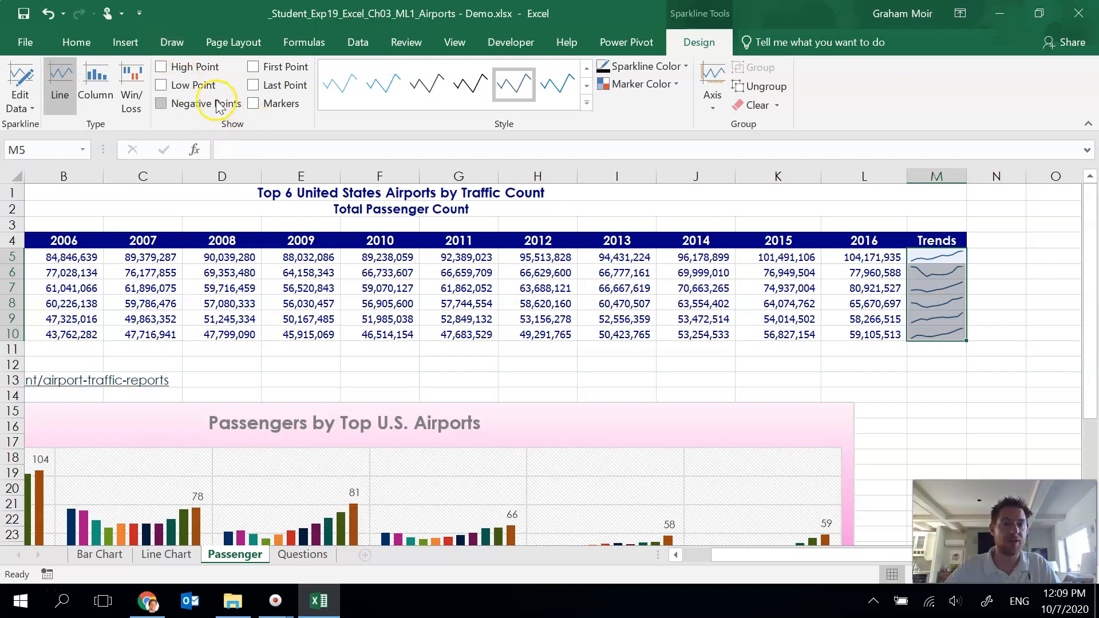
{"action": "left_click", "coordinate": [166, 68]}
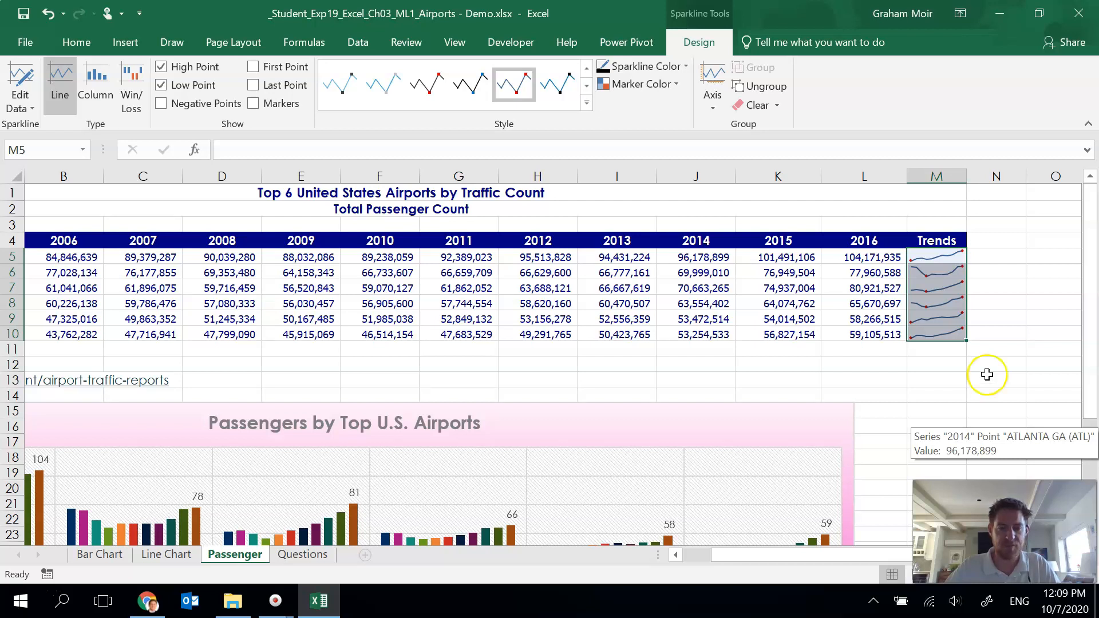
{"action": "left_click", "coordinate": [673, 86]}
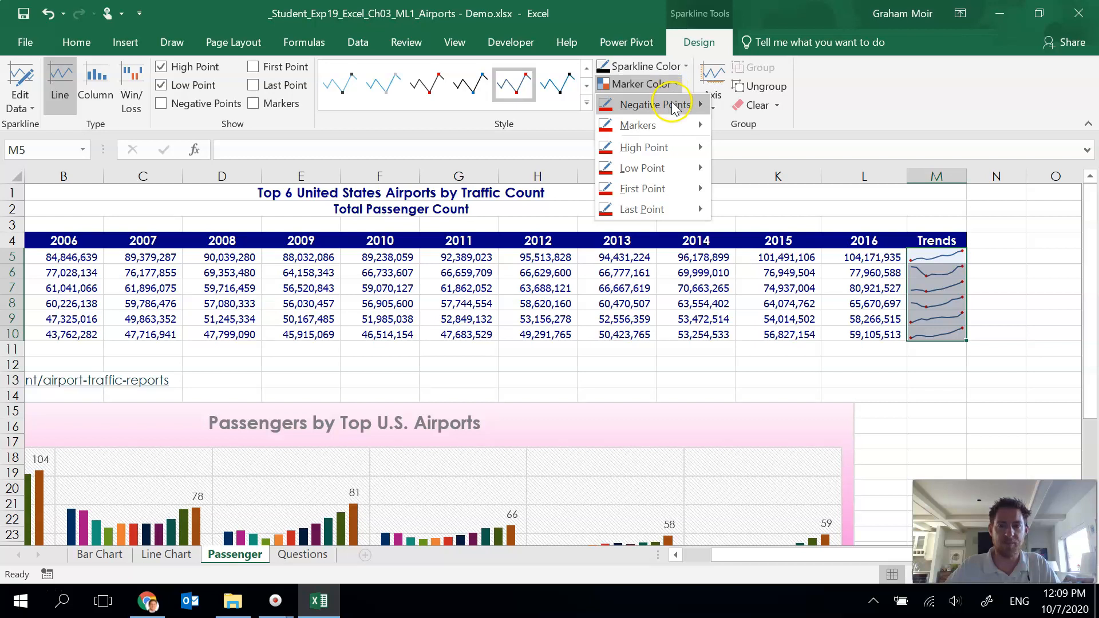
{"action": "left_click", "coordinate": [676, 148]}
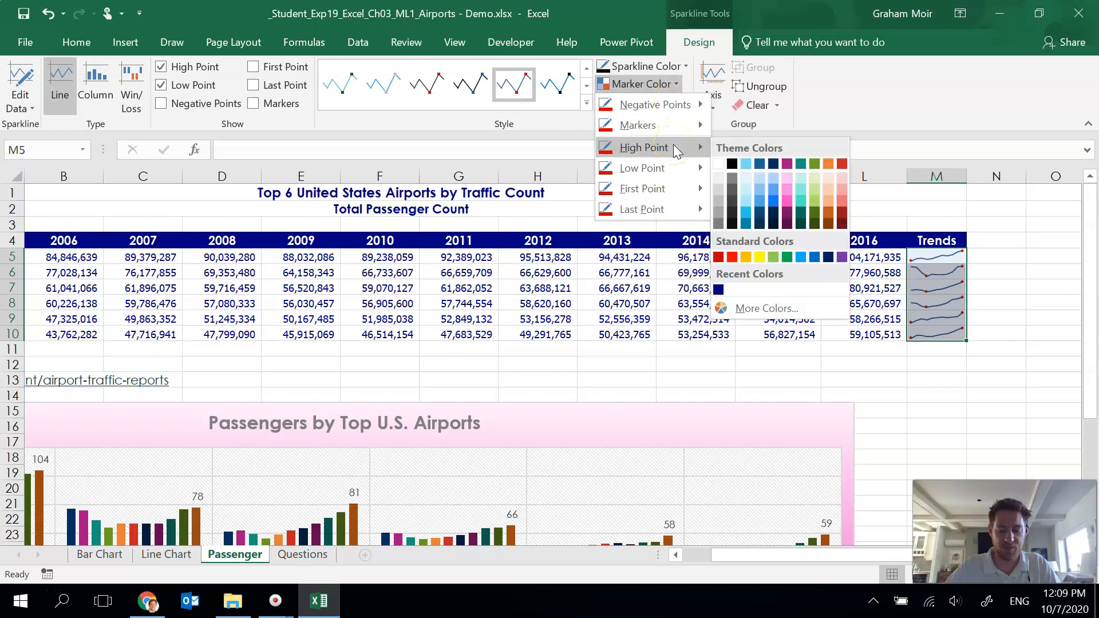
{"action": "left_click", "coordinate": [732, 165]}
{"action": "left_click", "coordinate": [977, 273]}
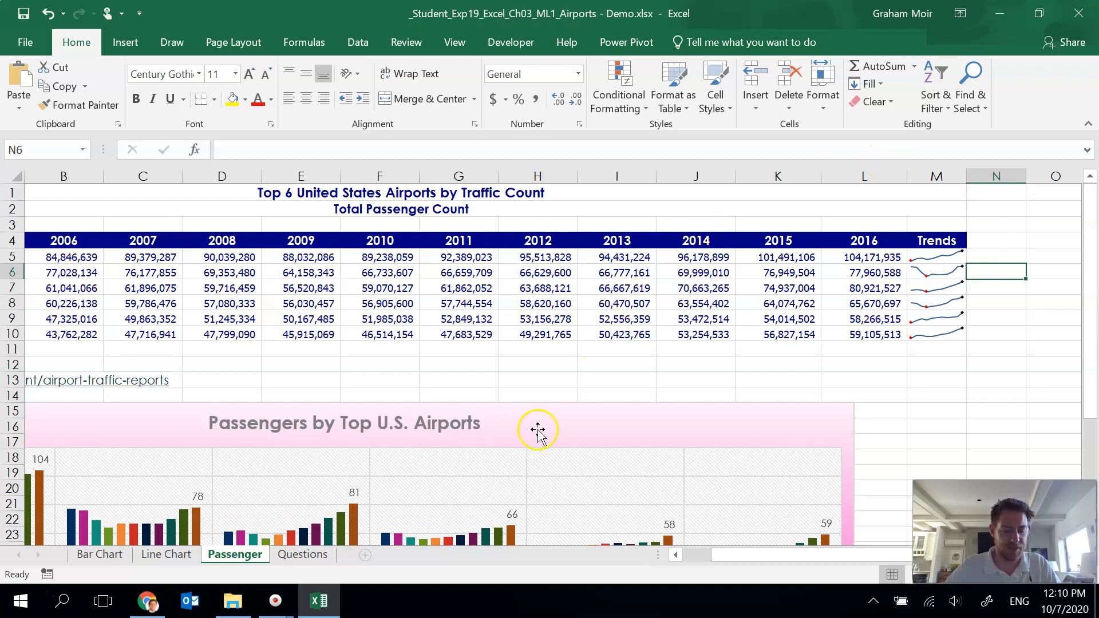
Step: Answer the first question on the Questions sheet with ATL after reviewing the line chart
{"action": "left_click", "coordinate": [302, 563]}
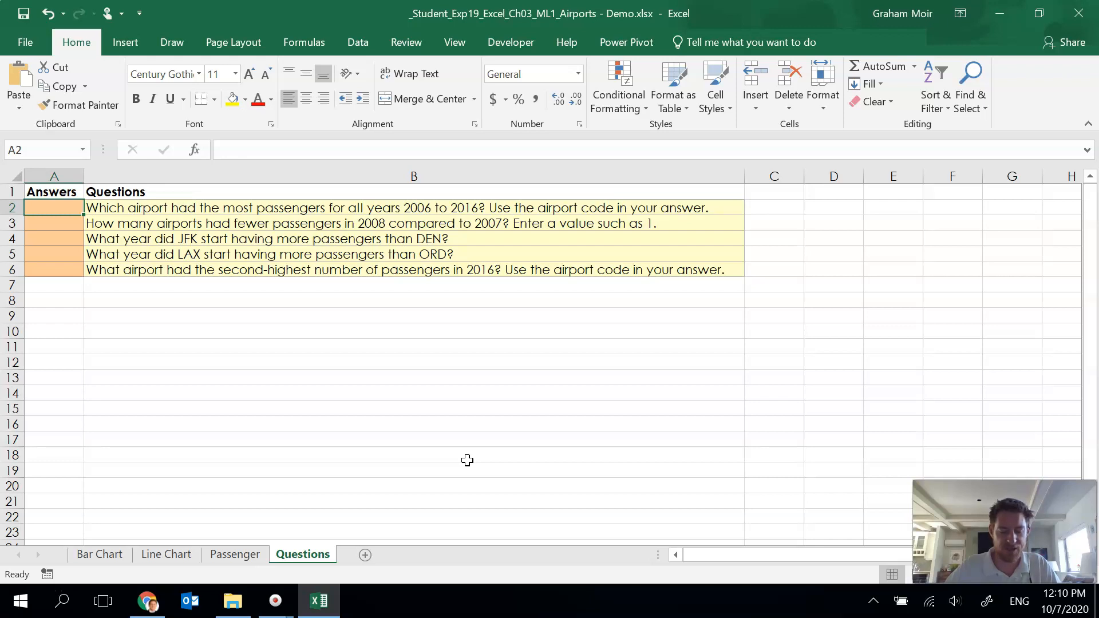
{"action": "left_click", "coordinate": [70, 211]}
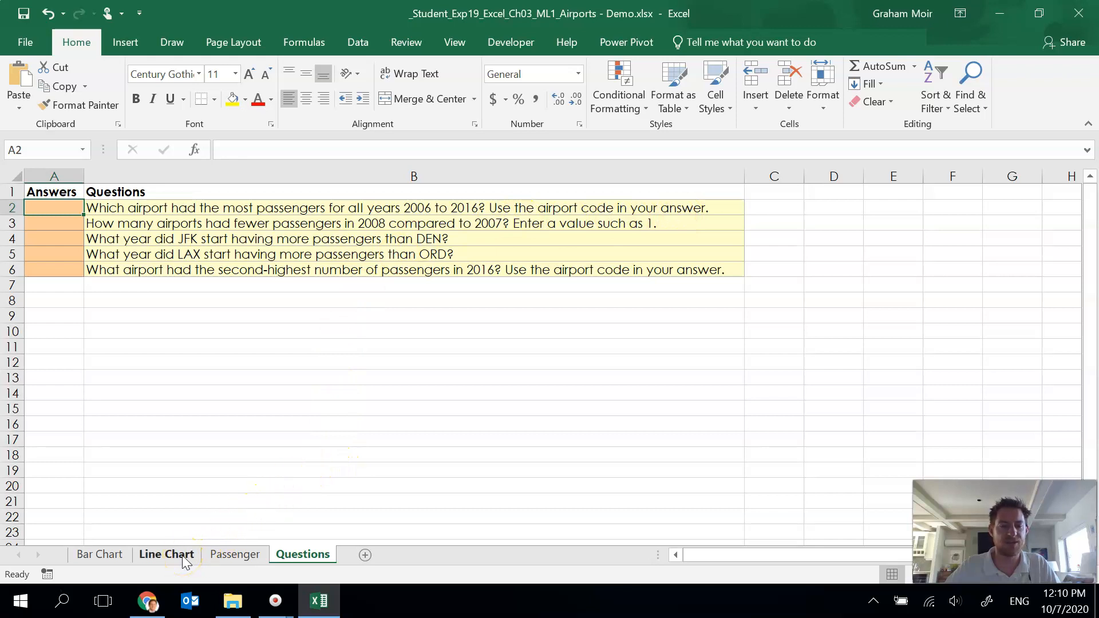
{"action": "left_click", "coordinate": [164, 558]}
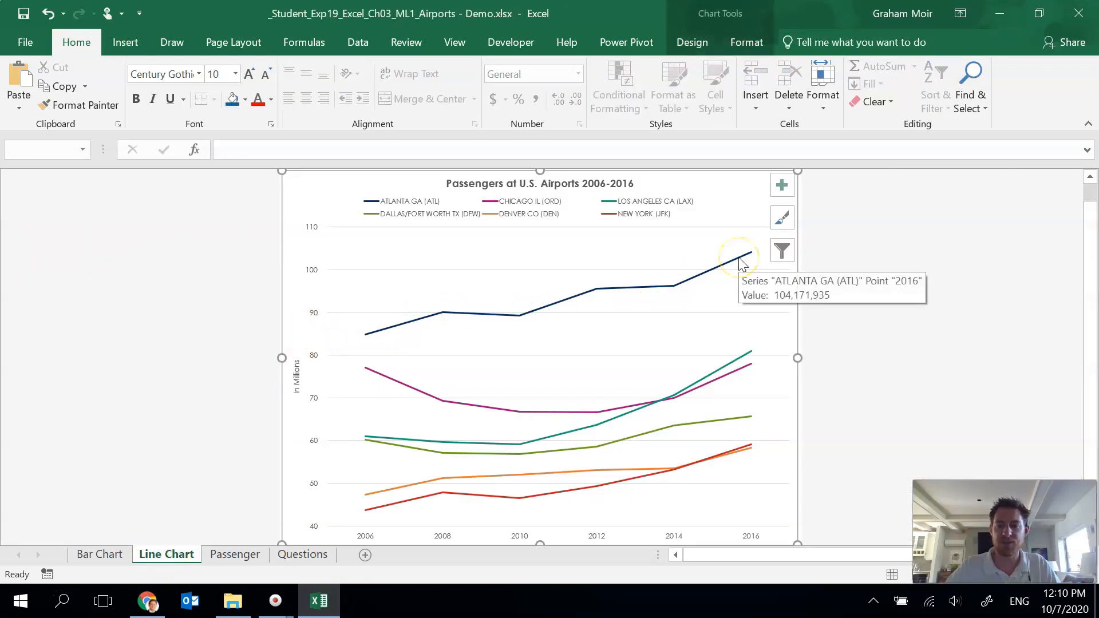
{"action": "mouse_move", "coordinate": [607, 296]}
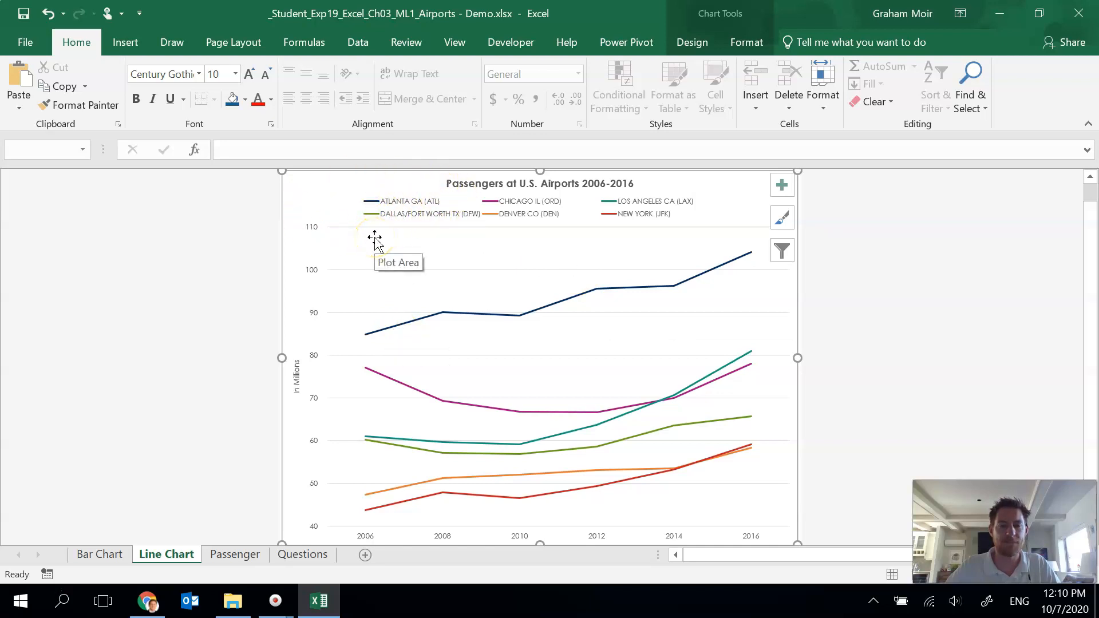
{"action": "left_click", "coordinate": [304, 555]}
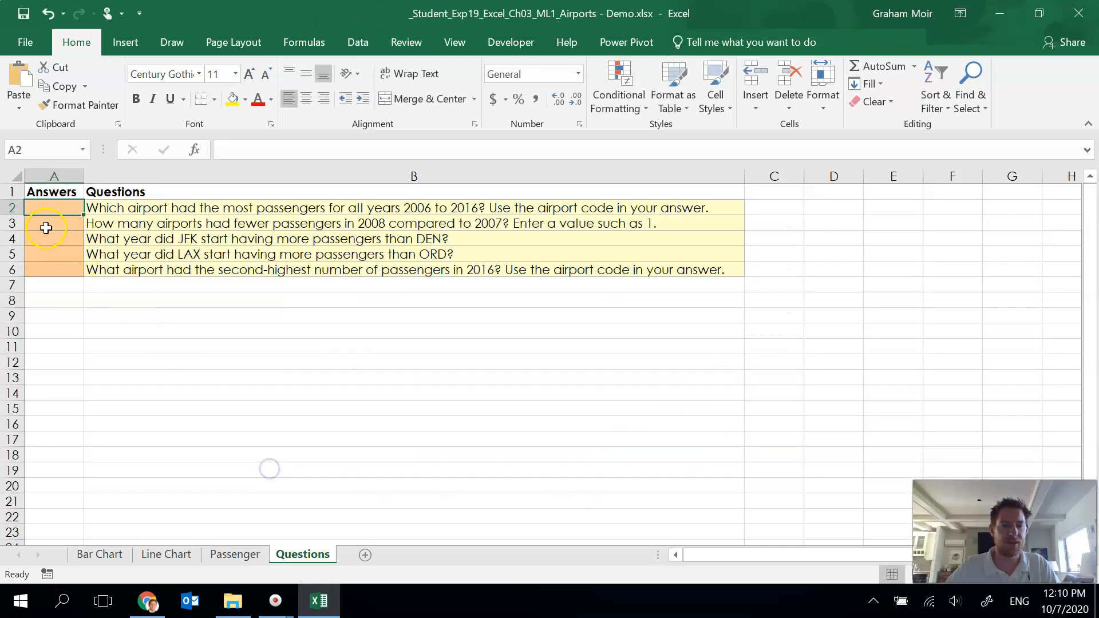
{"action": "type", "text": "ATL"}
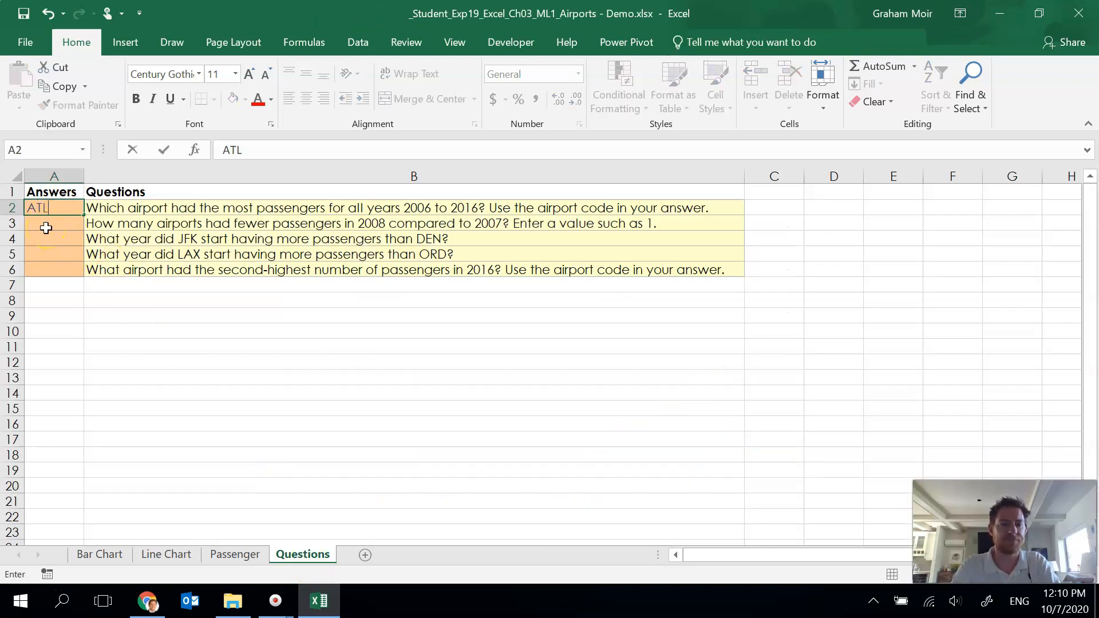
{"action": "left_click", "coordinate": [46, 228]}
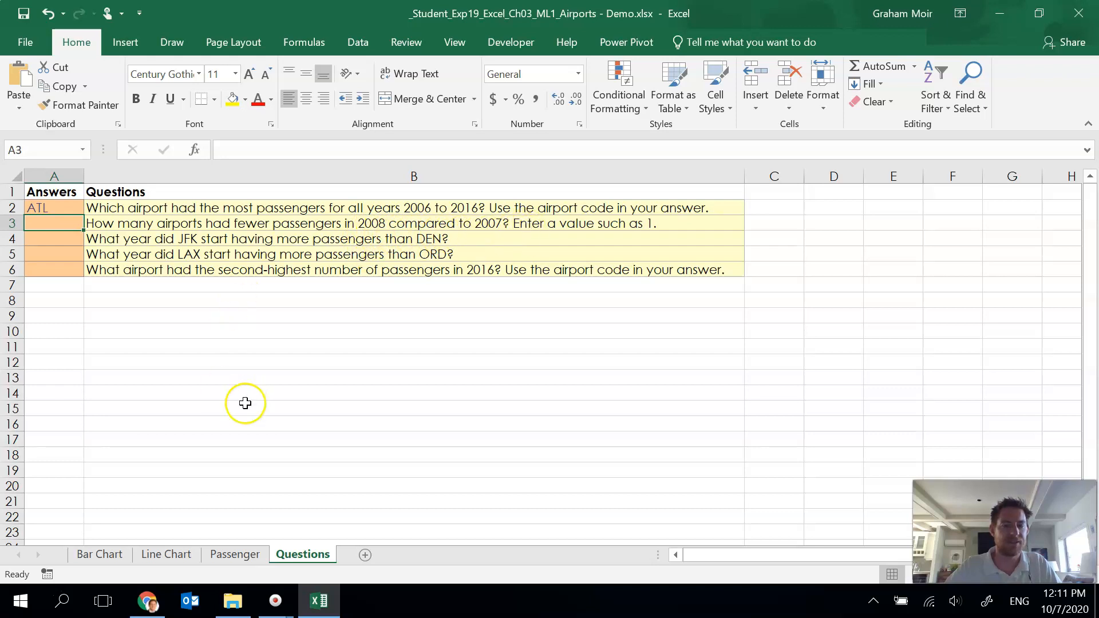
Step: Review the passenger bar chart and enter 3 as the answer to the second question
{"action": "left_click", "coordinate": [235, 556]}
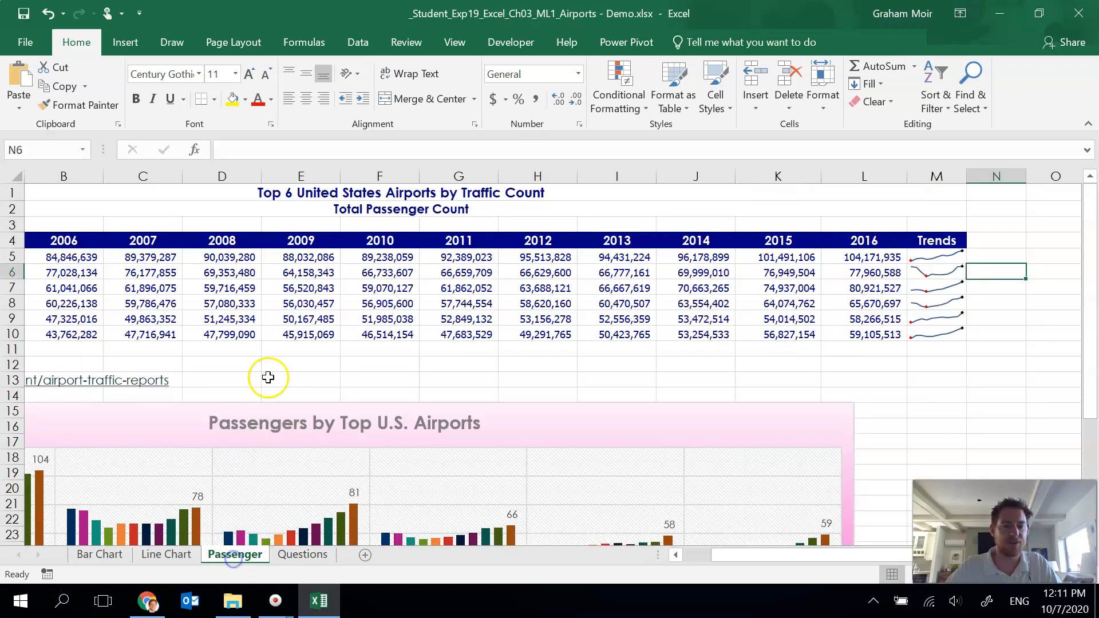
{"action": "scroll", "coordinate": [192, 400], "scroll_direction": "down", "scroll_amount": 4}
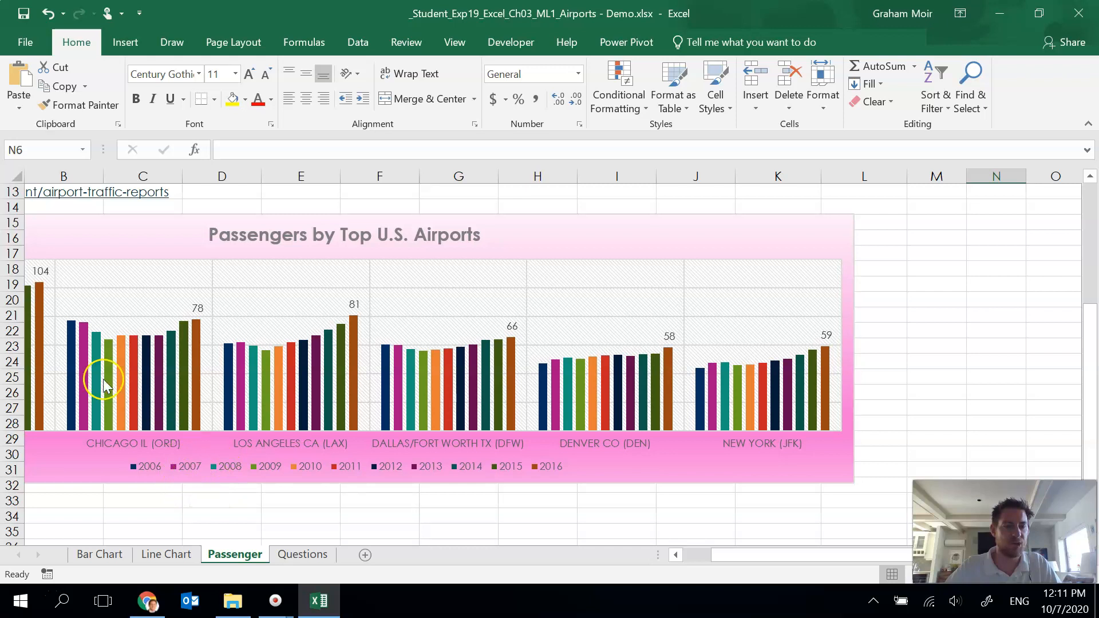
{"action": "left_click_drag", "start_coordinate": [724, 554], "coordinate": [682, 555]}
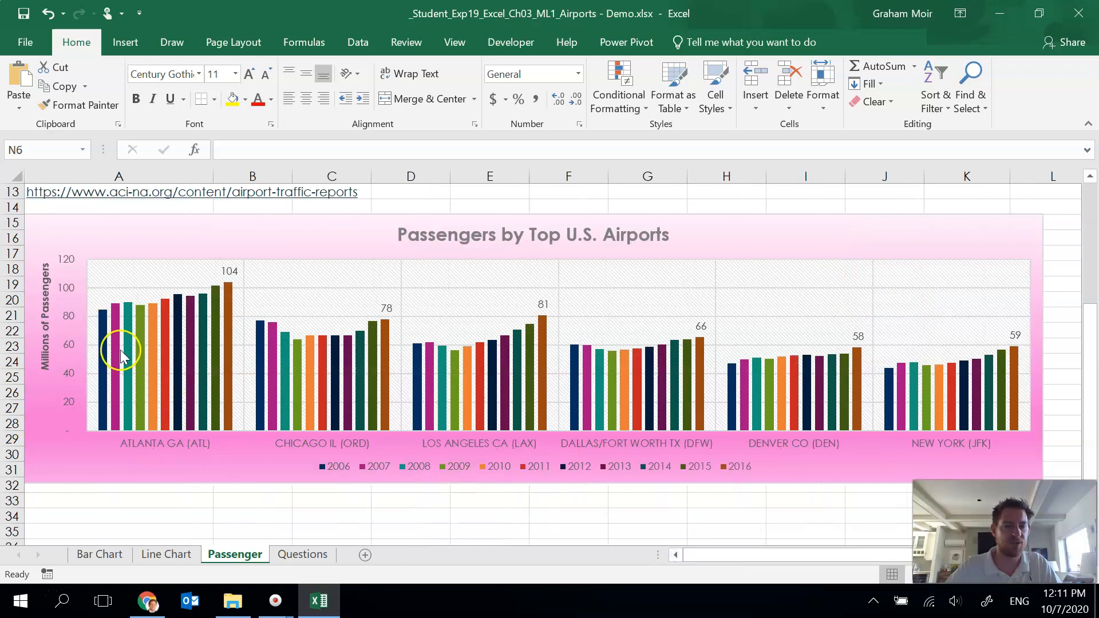
{"action": "mouse_move", "coordinate": [126, 348]}
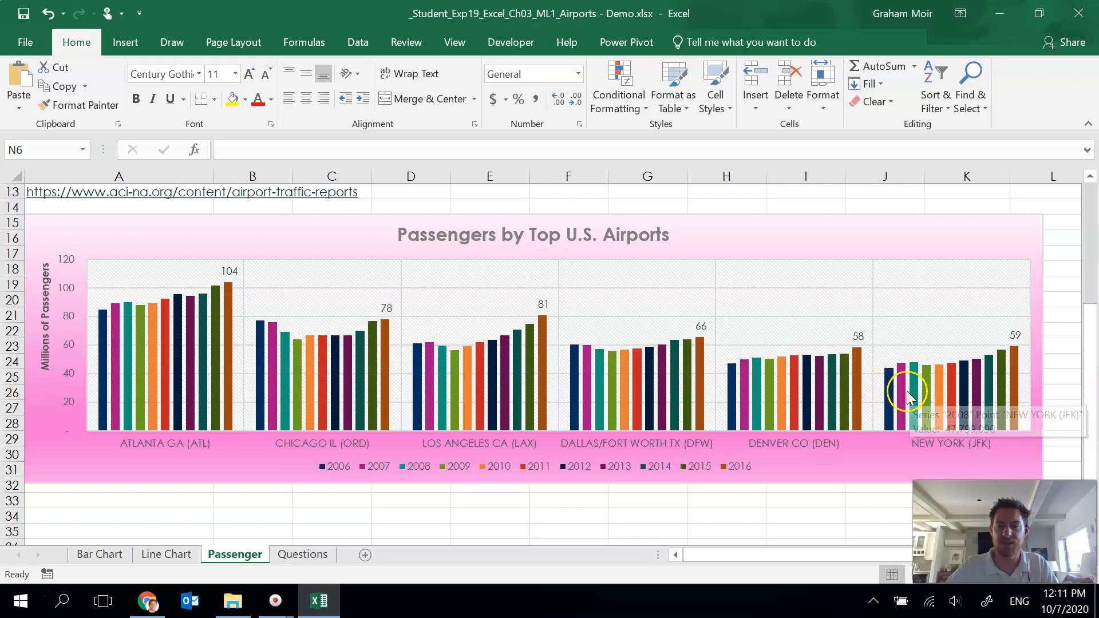
{"action": "left_click_drag", "start_coordinate": [737, 556], "coordinate": [718, 556]}
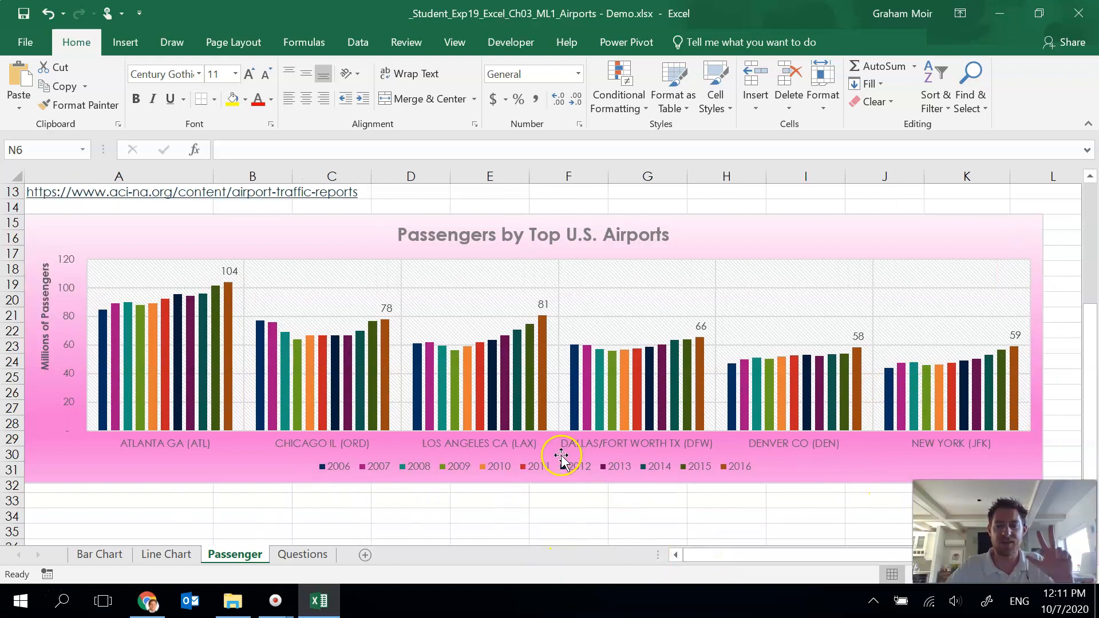
{"action": "left_click", "coordinate": [292, 556]}
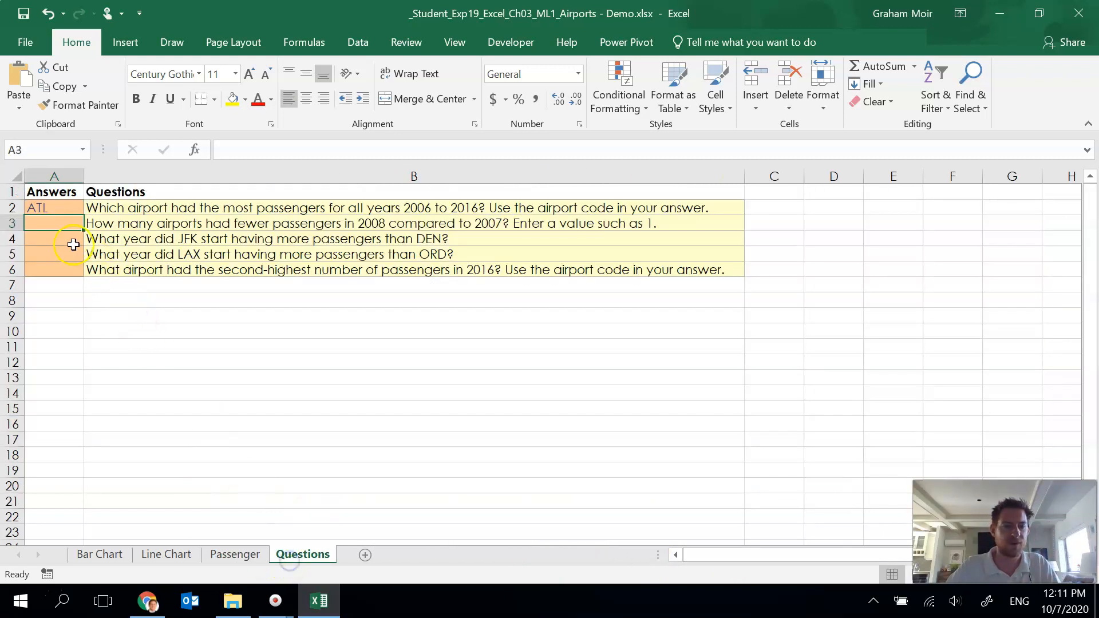
{"action": "type", "text": "3"}
{"action": "left_click", "coordinate": [104, 315]}
{"action": "left_click", "coordinate": [68, 244]}
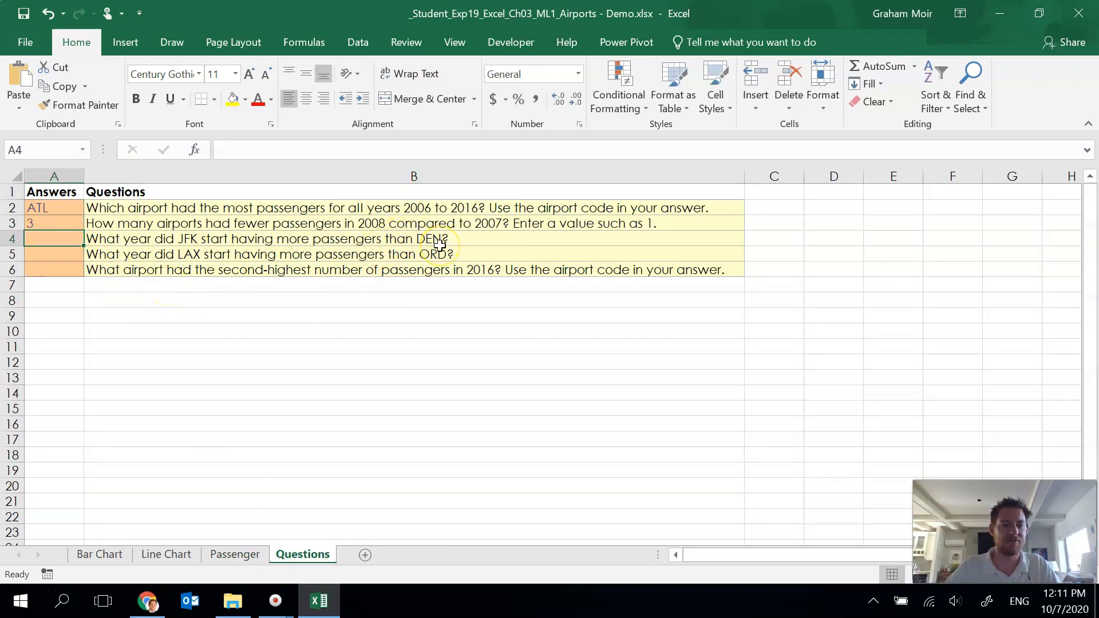
Step: Check the line chart and enter 2014 as the answer to the third question
{"action": "left_click", "coordinate": [164, 557]}
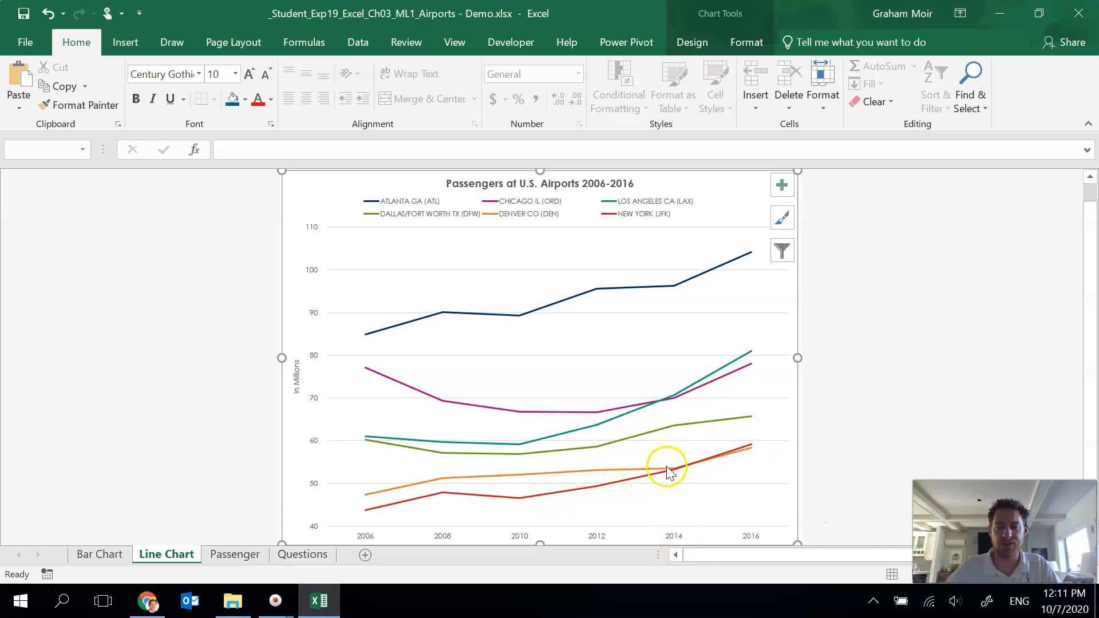
{"action": "left_click", "coordinate": [295, 554]}
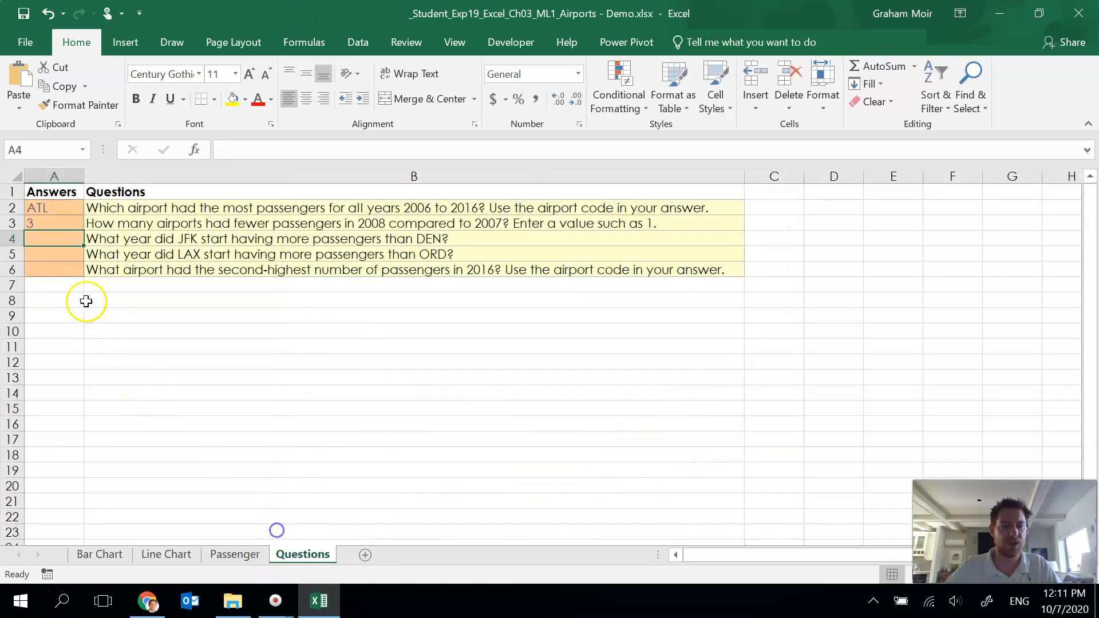
{"action": "type", "text": "2014"}
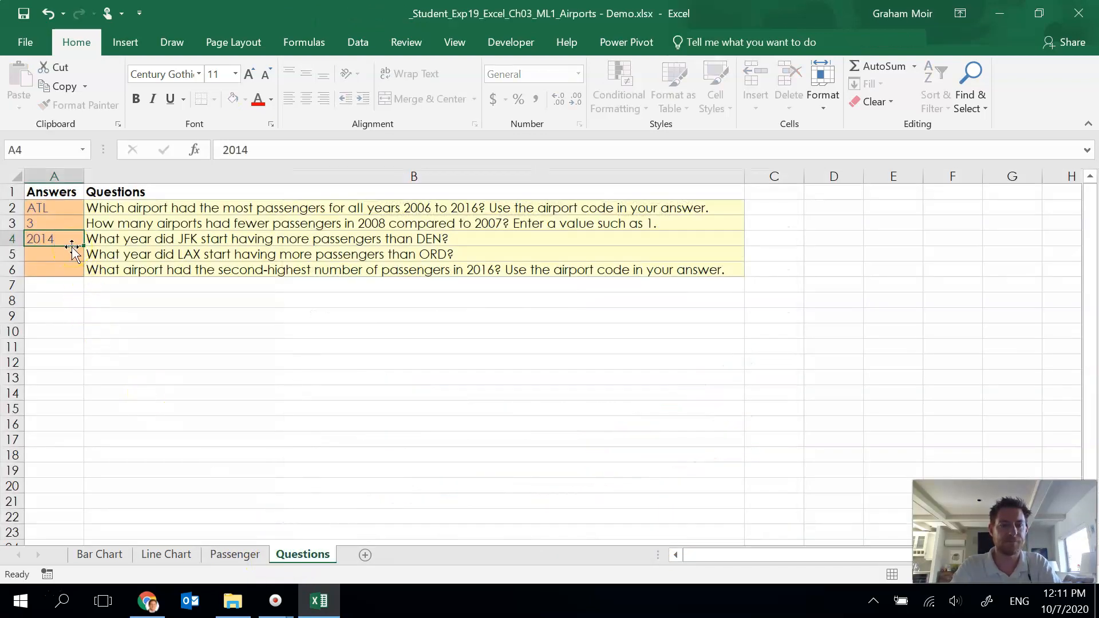
{"action": "key", "text": "Return"}
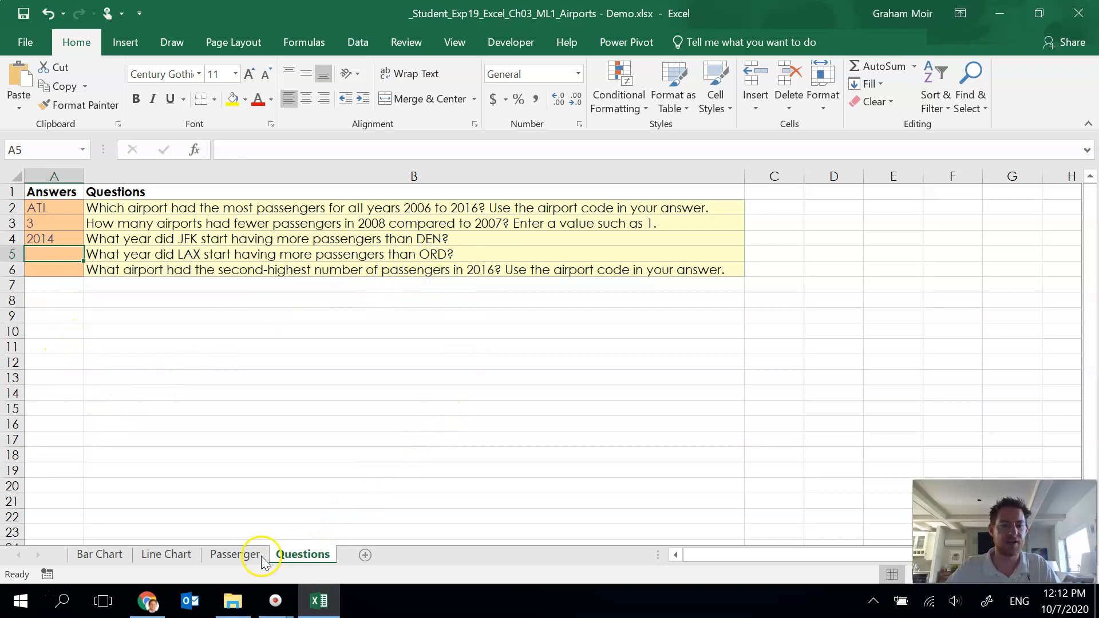
Step: Check the line chart and enter 2014 as the answer to the fourth question on the Questions sheet
{"action": "left_click", "coordinate": [182, 556]}
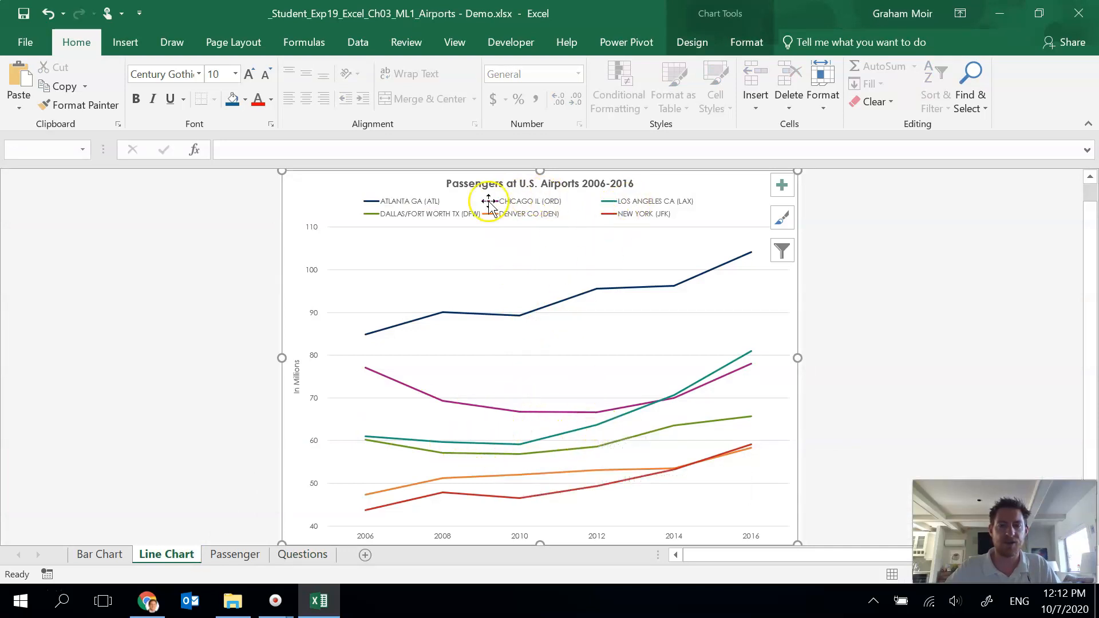
{"action": "mouse_move", "coordinate": [664, 395]}
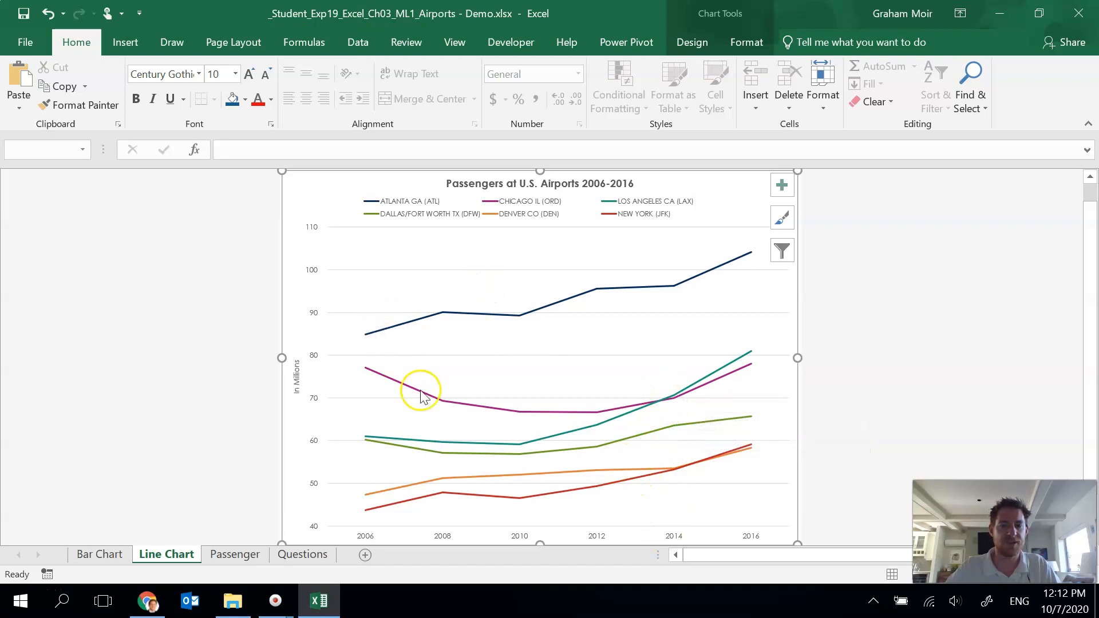
{"action": "left_click", "coordinate": [302, 554]}
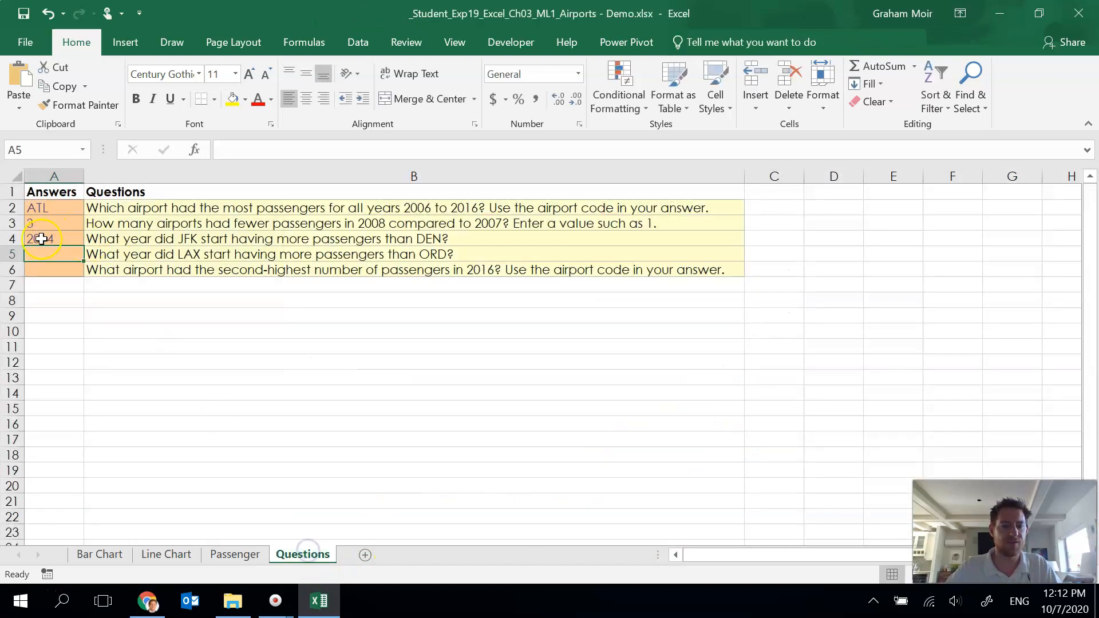
{"action": "type", "text": "2014"}
{"action": "key", "text": "Return"}
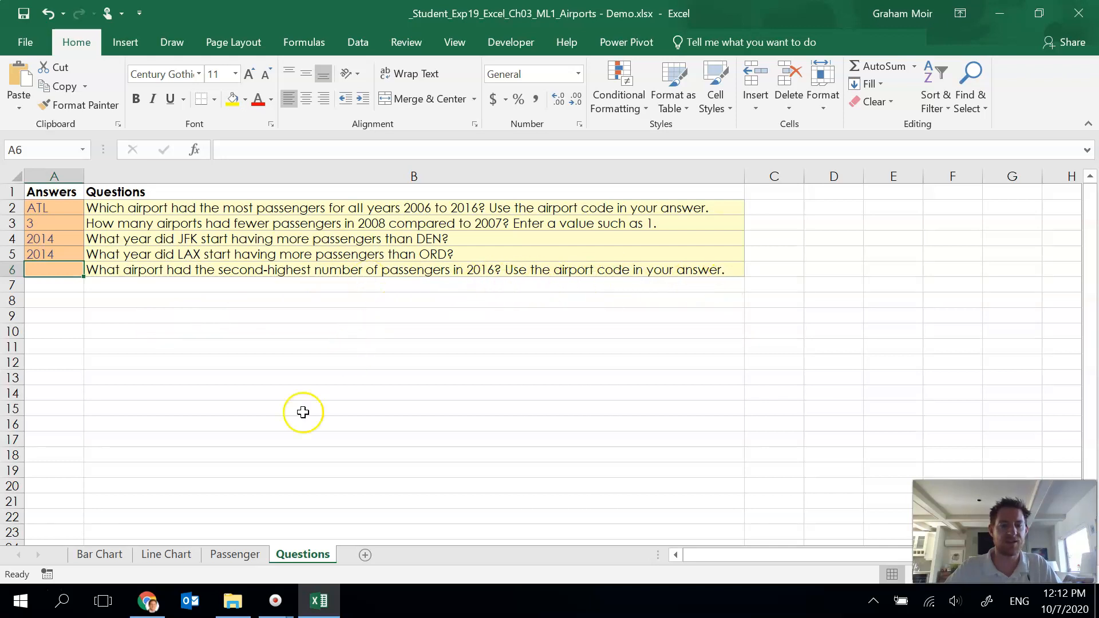
Step: Review the bar chart and enter LAX as the answer to the fifth question
{"action": "left_click", "coordinate": [92, 555]}
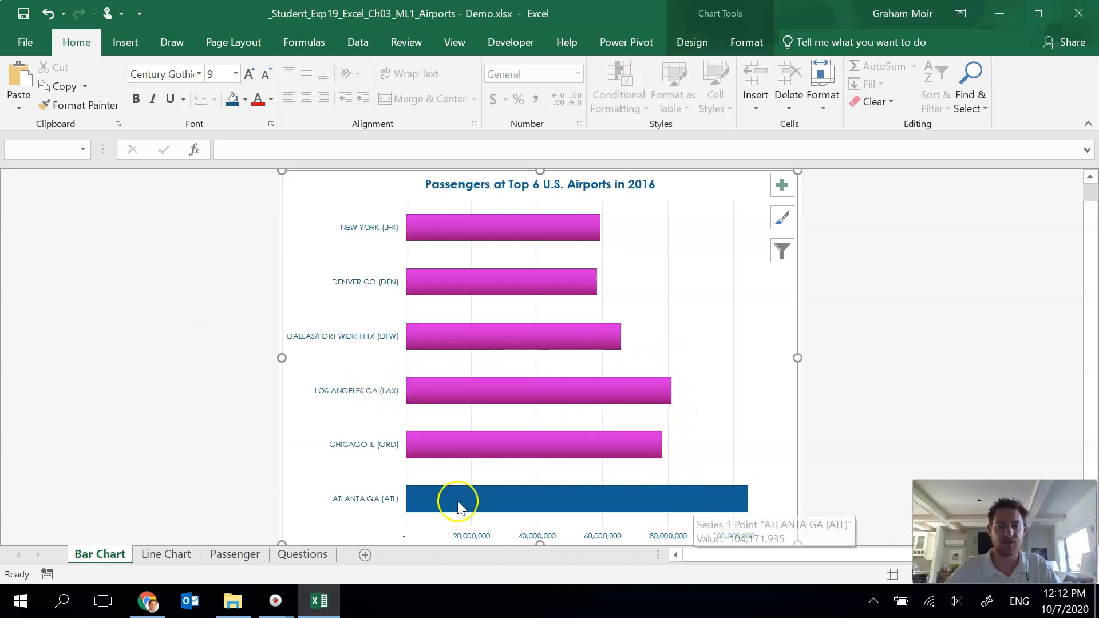
{"action": "left_click", "coordinate": [303, 553]}
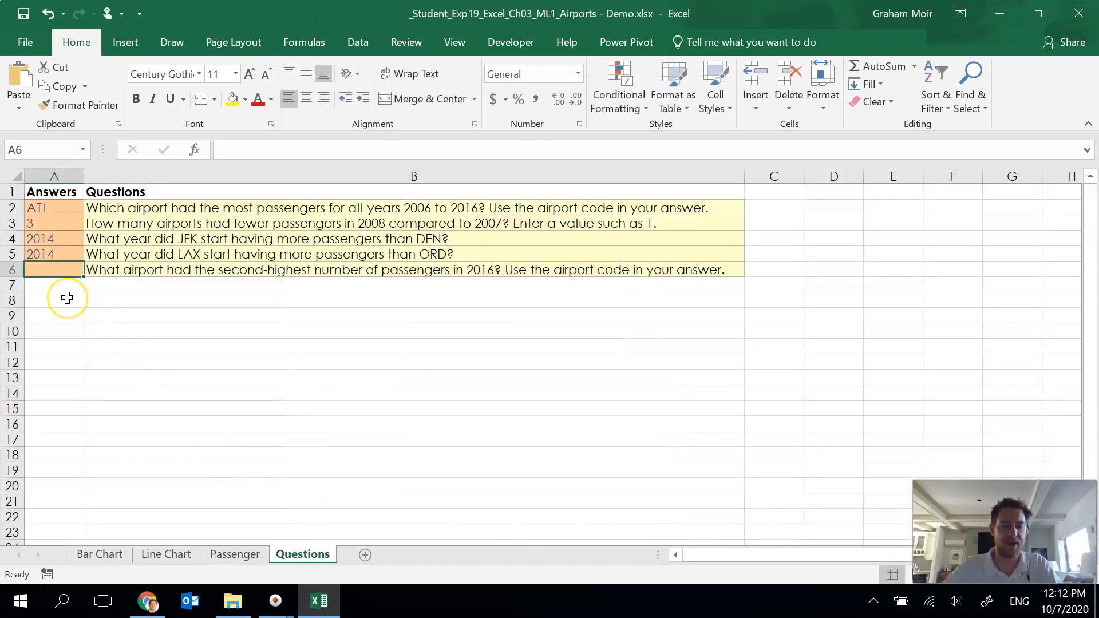
{"action": "type", "text": "LAX"}
{"action": "key", "text": "Return"}
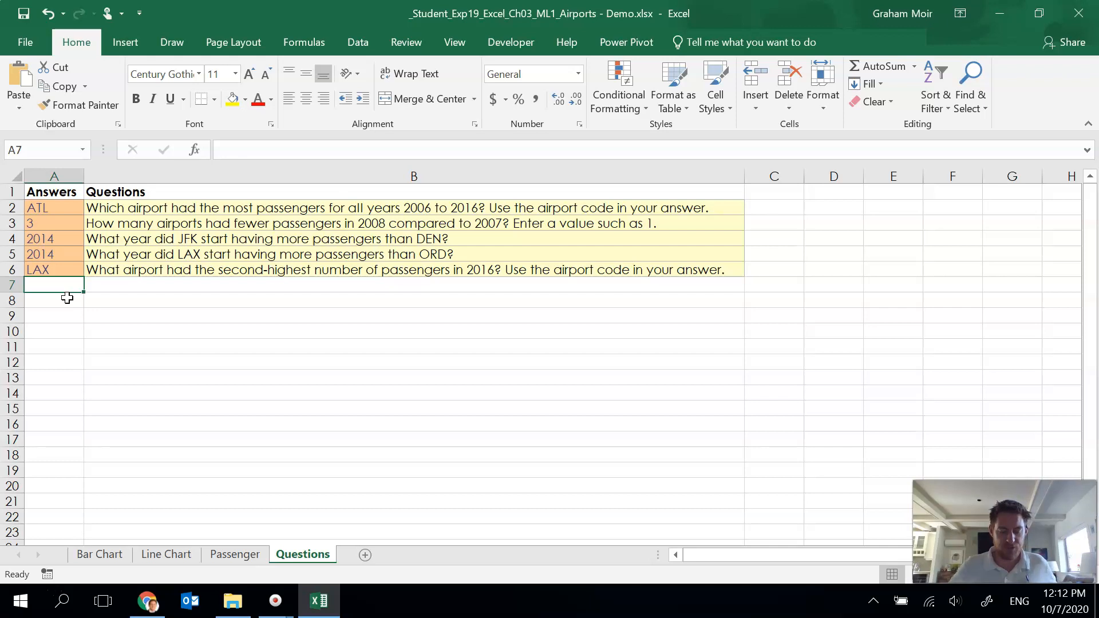
Step: Group the Bar Chart and Line Chart sheets and add a custom footer: Exploring Series left, sheet name center, file name right
{"action": "left_click", "coordinate": [200, 335]}
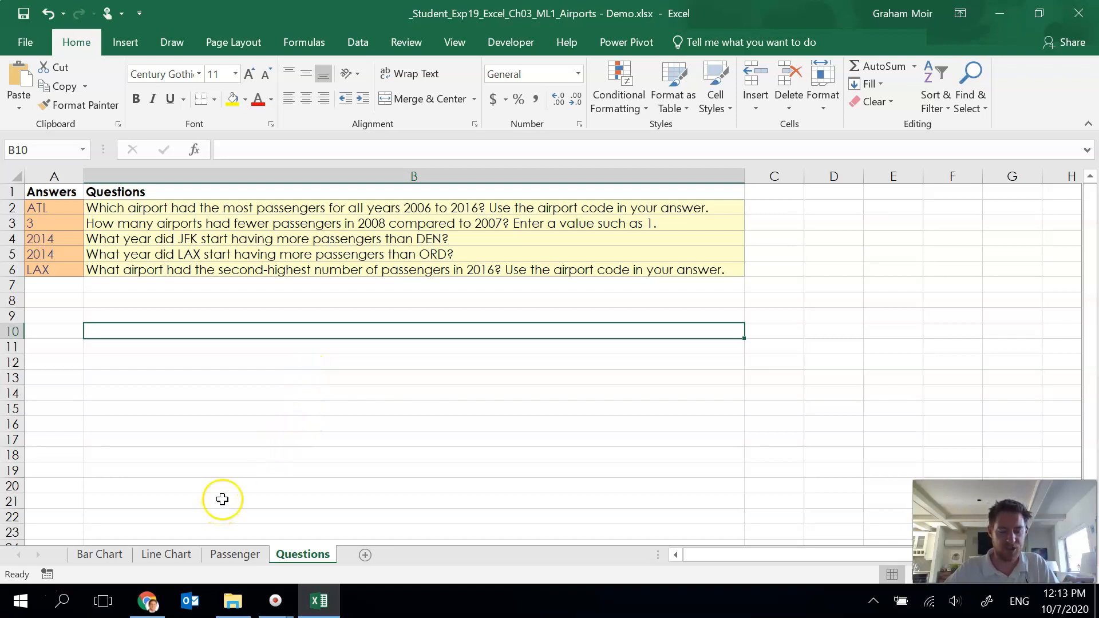
{"action": "left_click", "coordinate": [201, 436]}
{"action": "left_click", "coordinate": [109, 557]}
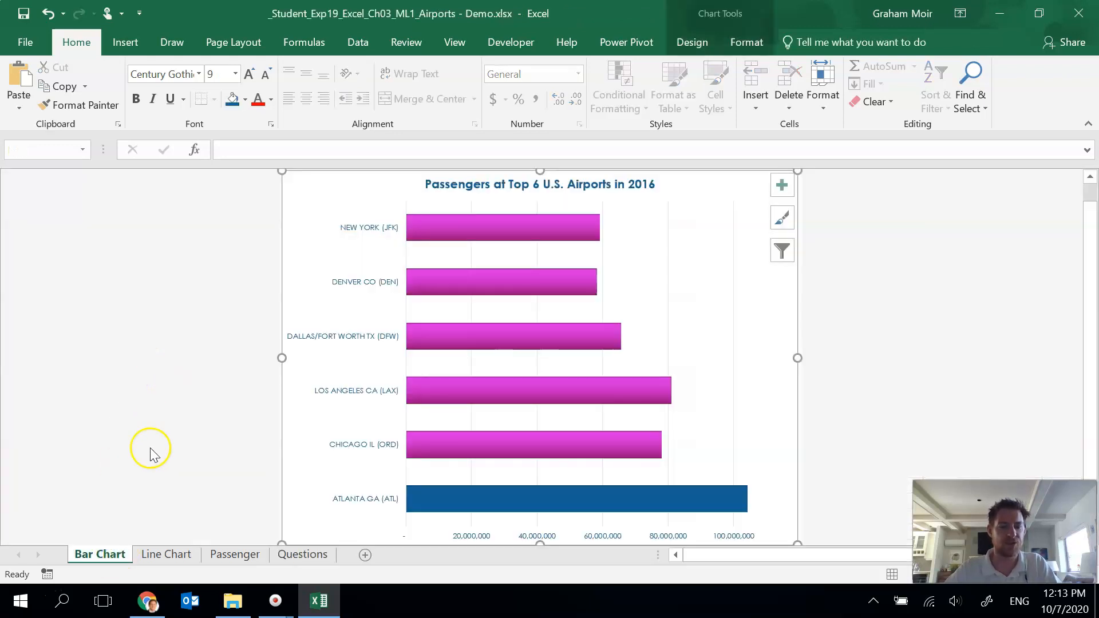
{"action": "left_click", "coordinate": [175, 556]}
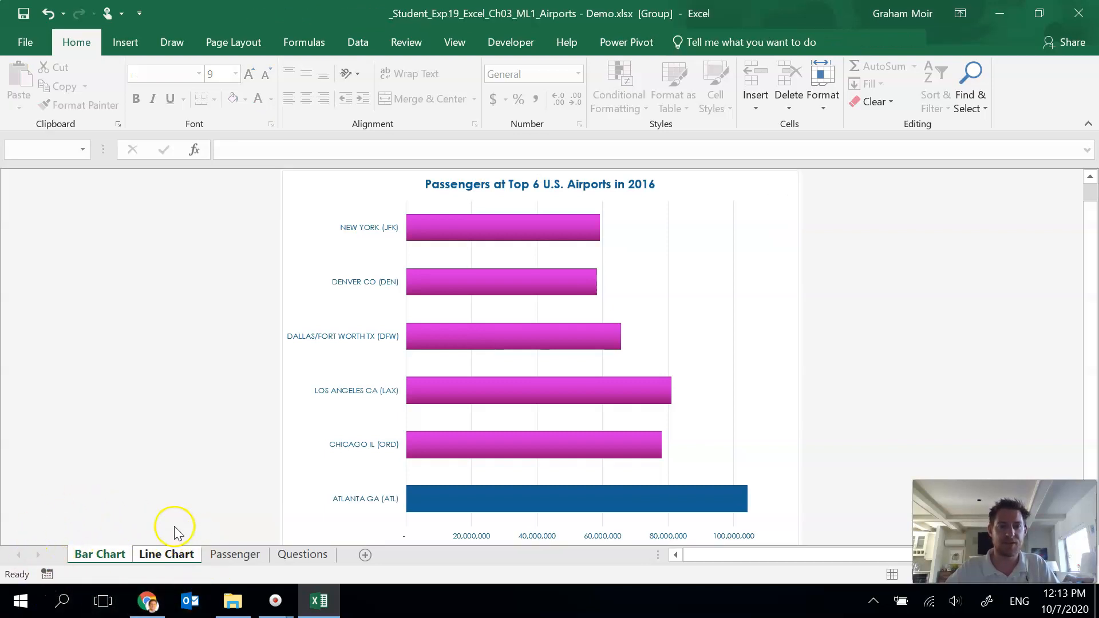
{"action": "left_click", "coordinate": [234, 47]}
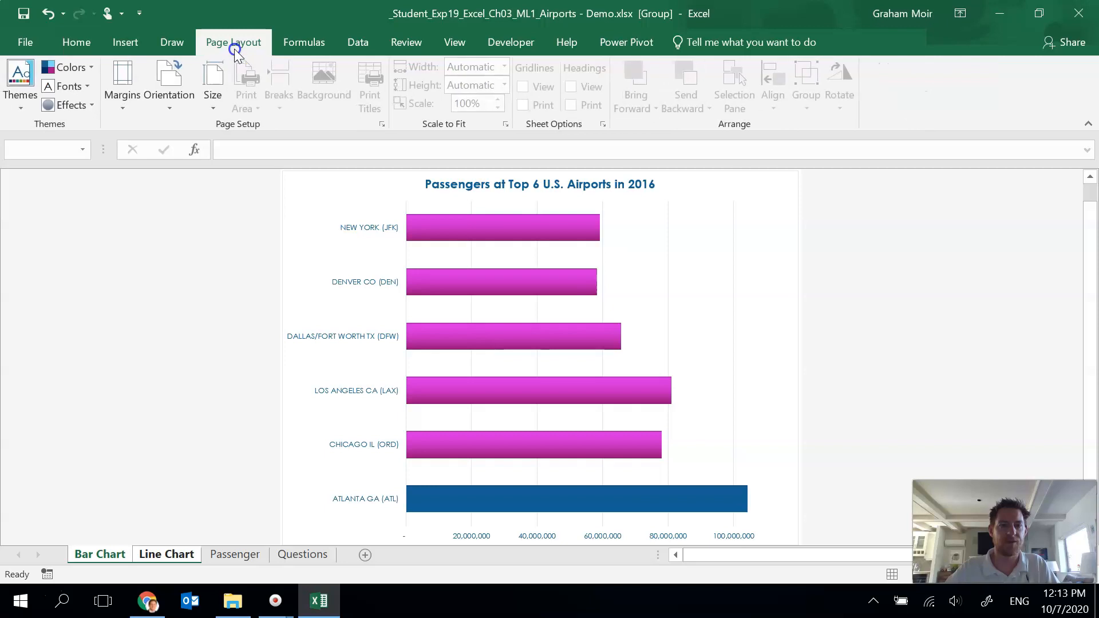
{"action": "left_click", "coordinate": [382, 125]}
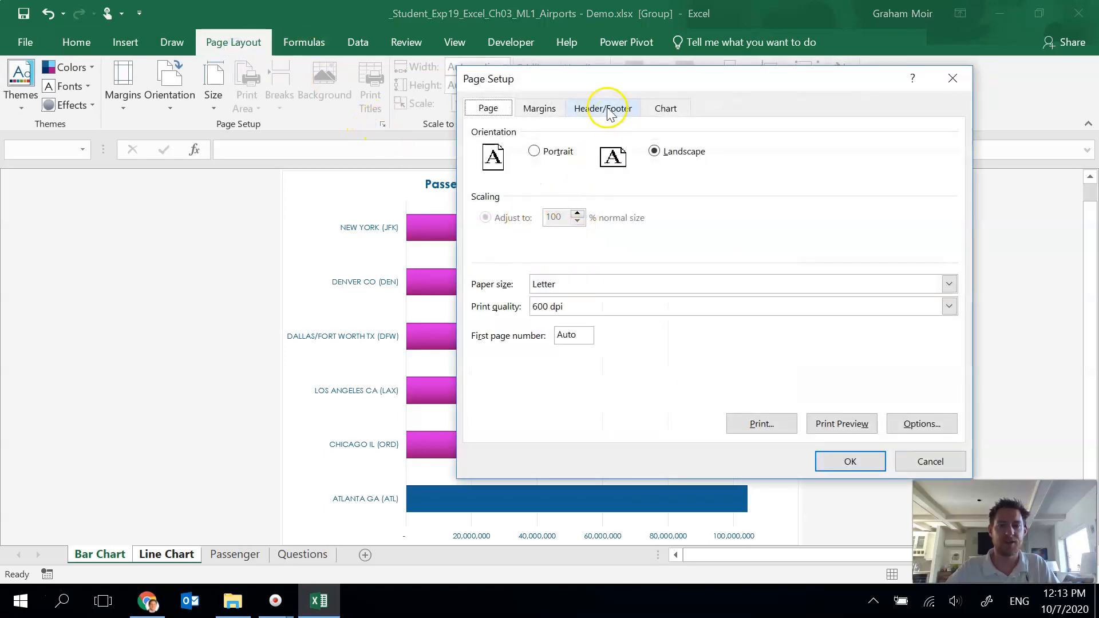
{"action": "left_click", "coordinate": [607, 109]}
{"action": "left_click", "coordinate": [756, 226]}
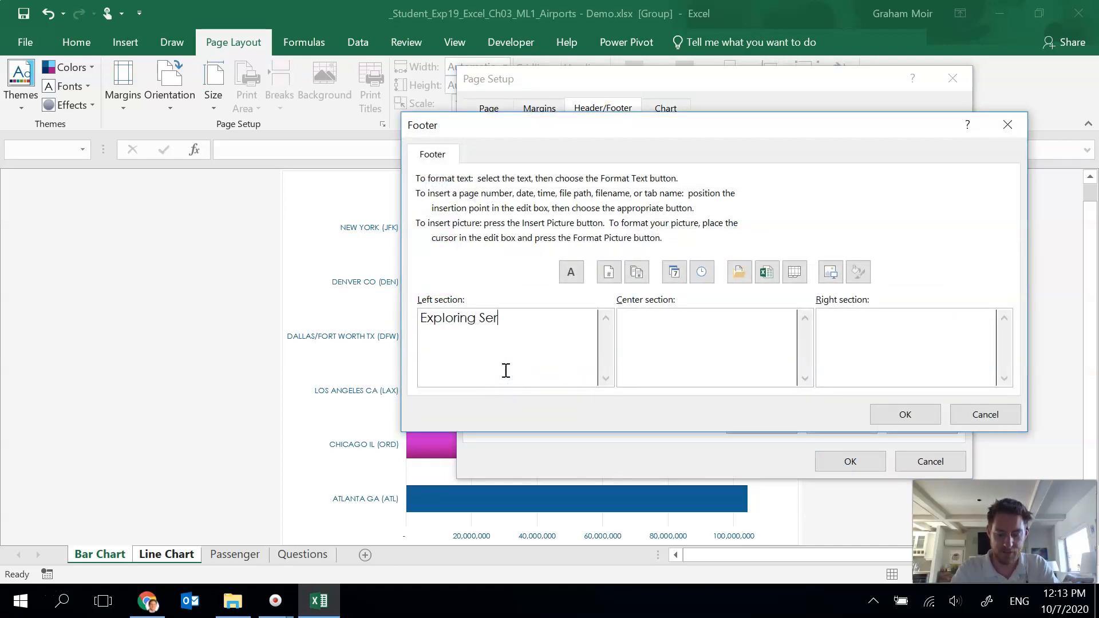
{"action": "left_click", "coordinate": [687, 329]}
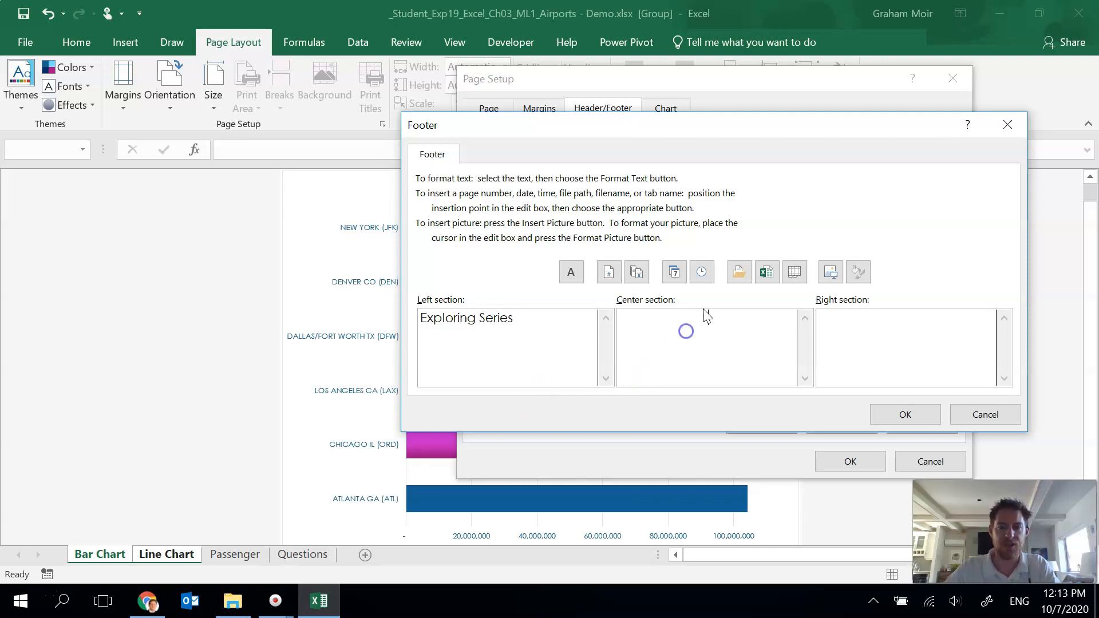
{"action": "left_click", "coordinate": [803, 277]}
{"action": "left_click", "coordinate": [844, 331]}
{"action": "left_click", "coordinate": [767, 274]}
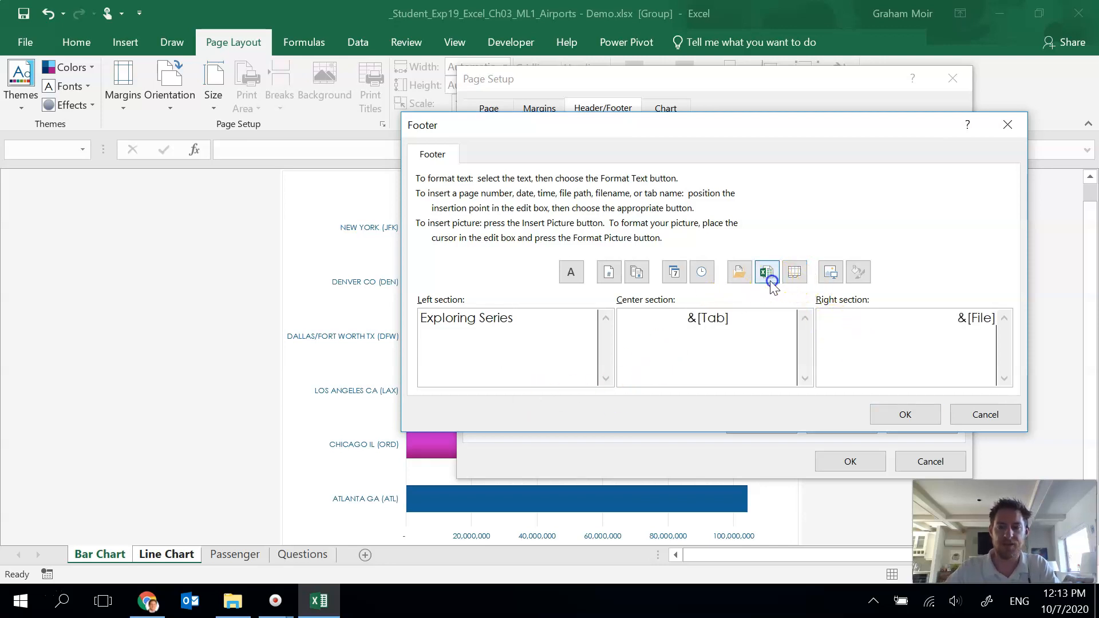
{"action": "left_click", "coordinate": [889, 414]}
{"action": "left_click", "coordinate": [847, 461]}
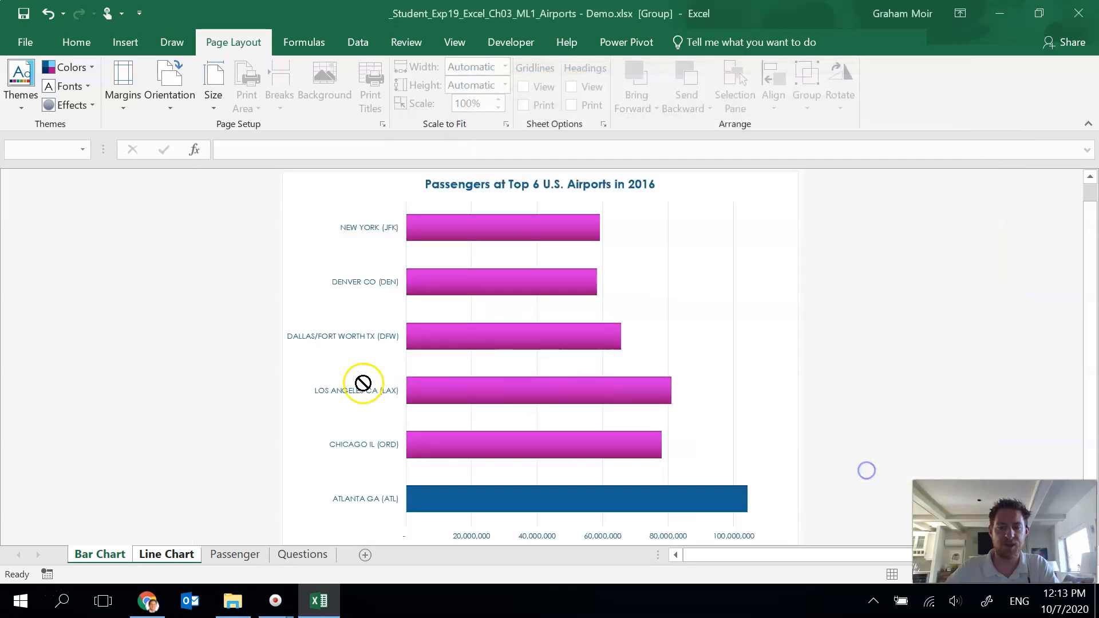
Step: Group the Passenger and Questions sheets and add the same custom footer: Exploring Series, sheet name, and file name
{"action": "left_click", "coordinate": [225, 555]}
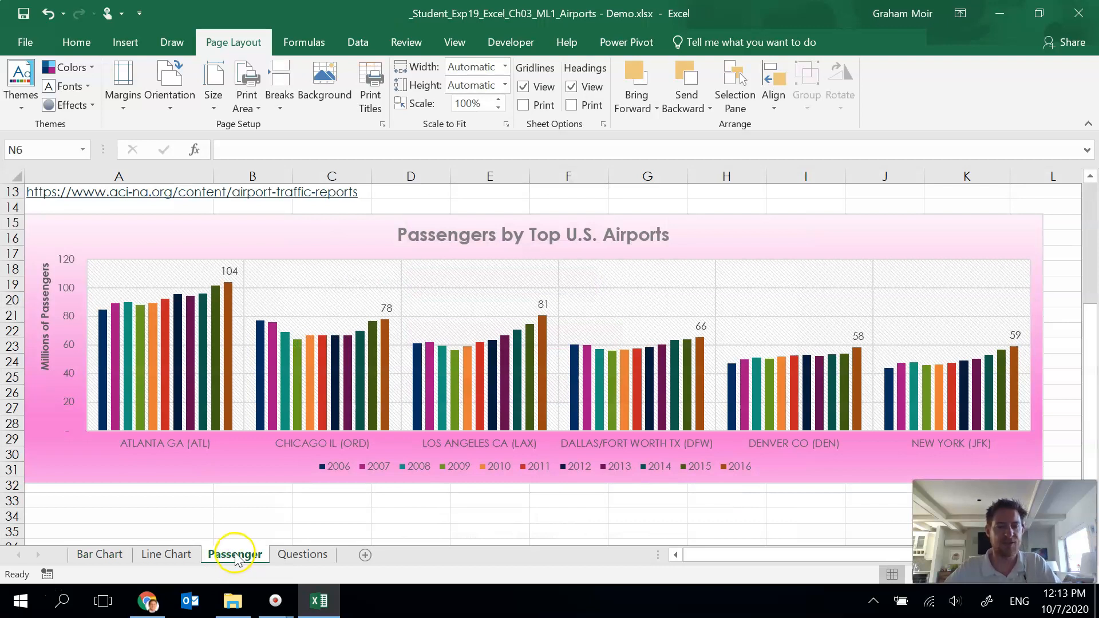
{"action": "left_click", "coordinate": [295, 556], "text": "ctrl"}
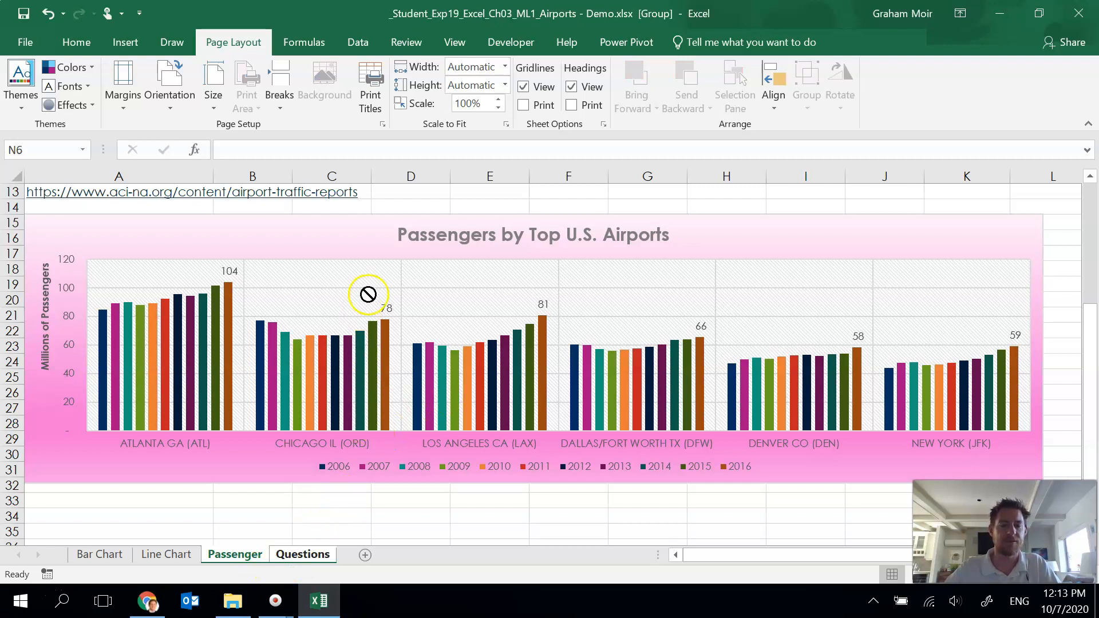
{"action": "left_click", "coordinate": [383, 124]}
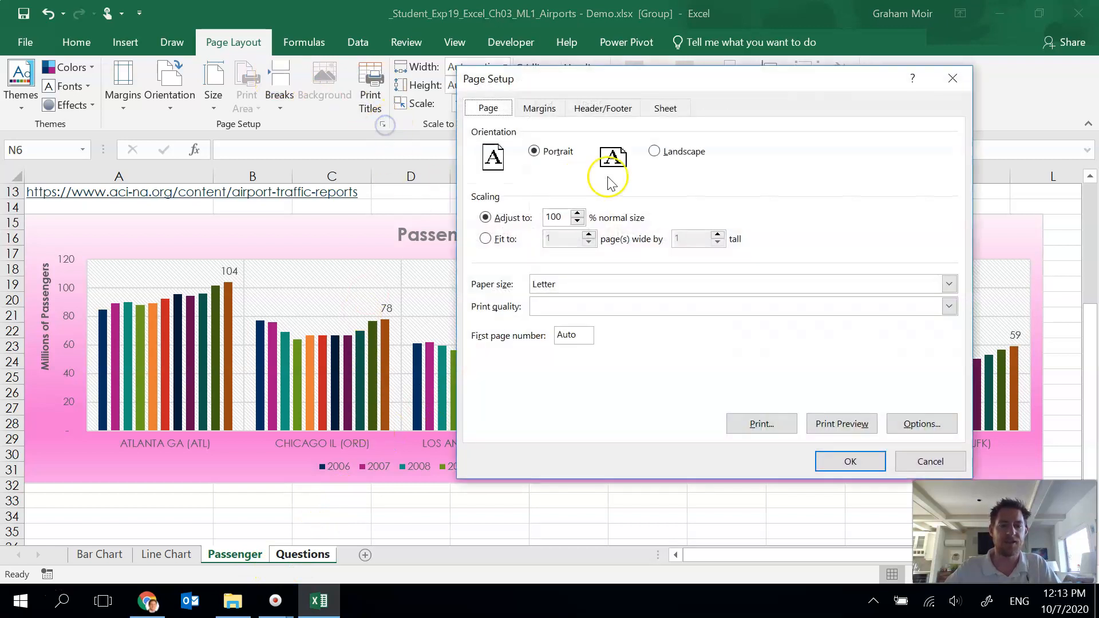
{"action": "left_click", "coordinate": [605, 108]}
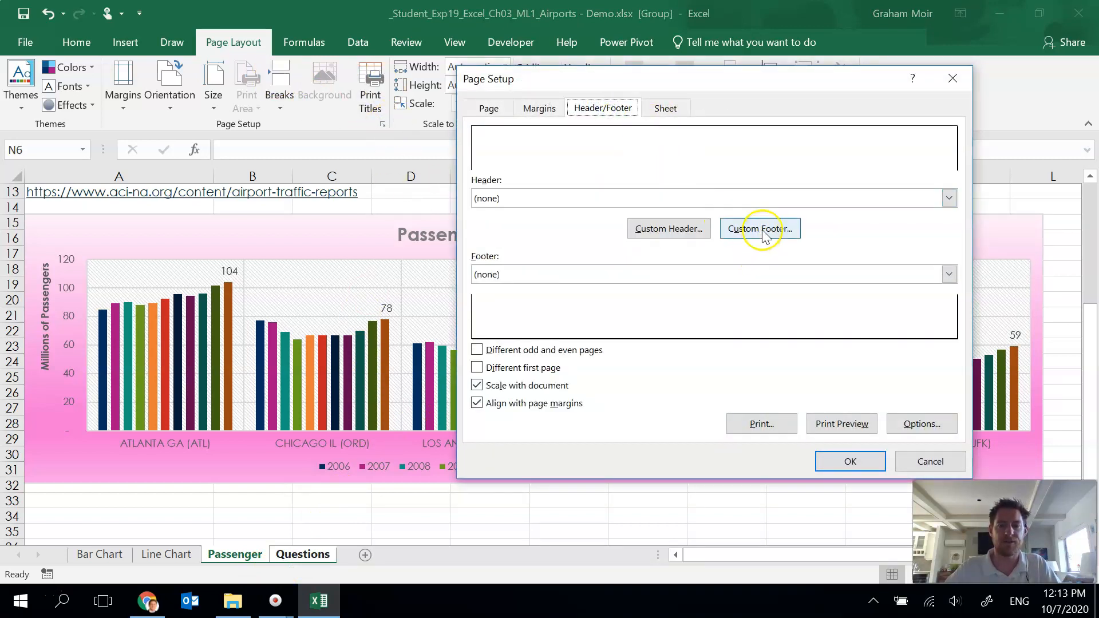
{"action": "left_click", "coordinate": [761, 231]}
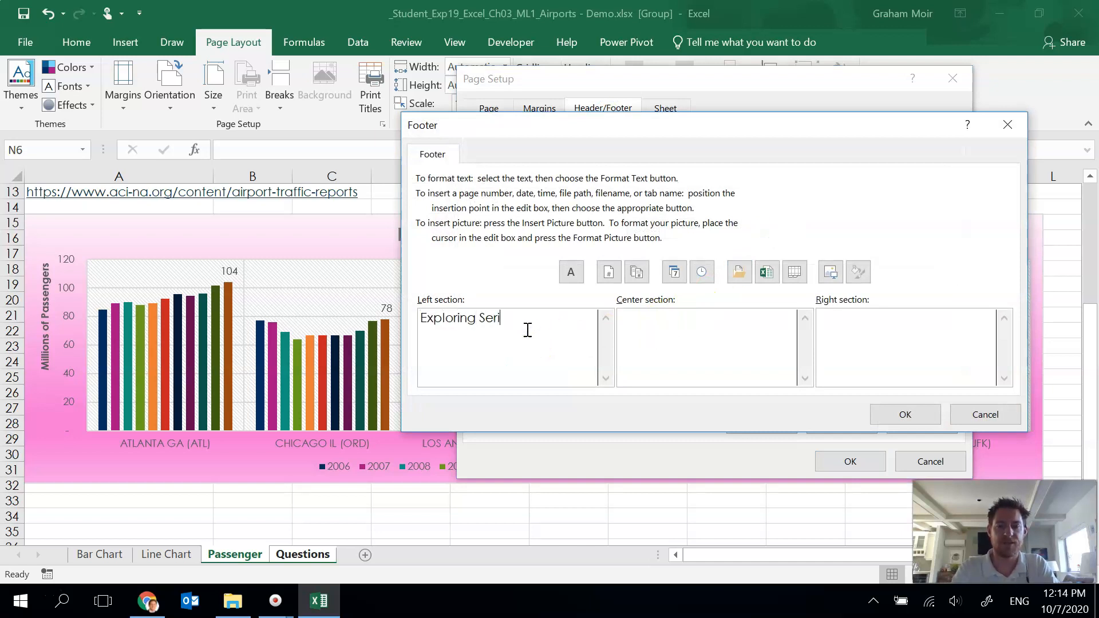
{"action": "left_click", "coordinate": [794, 273]}
{"action": "left_click", "coordinate": [868, 355]}
{"action": "left_click", "coordinate": [767, 273]}
{"action": "left_click", "coordinate": [900, 416]}
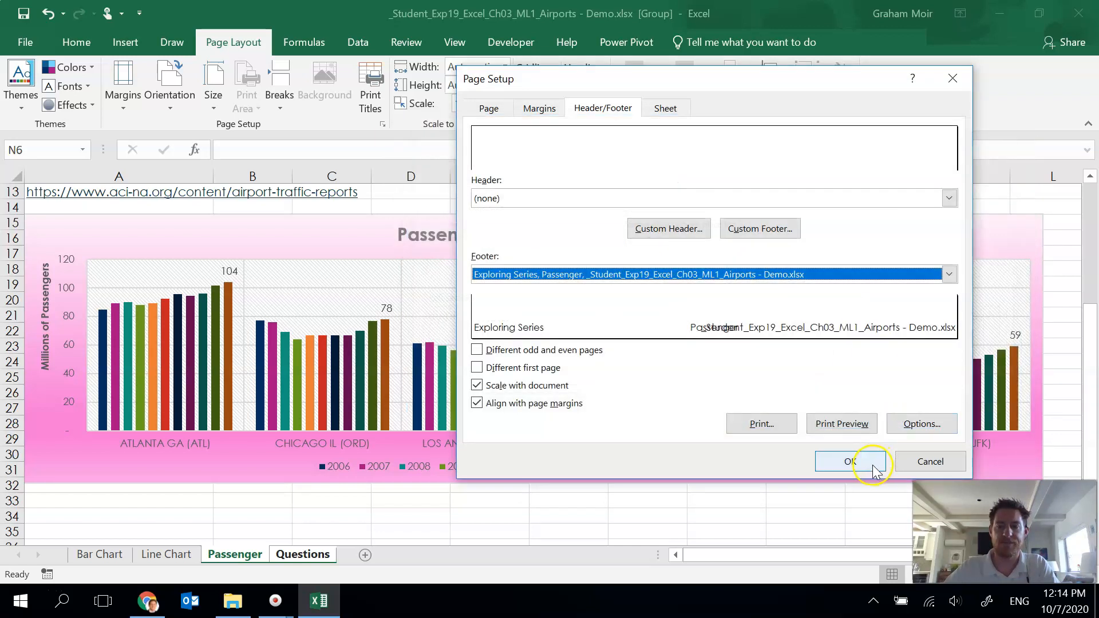
{"action": "left_click", "coordinate": [871, 462]}
Step: Set the Passenger sheet's paper size to Legal and its orientation to Landscape
{"action": "left_click", "coordinate": [166, 554]}
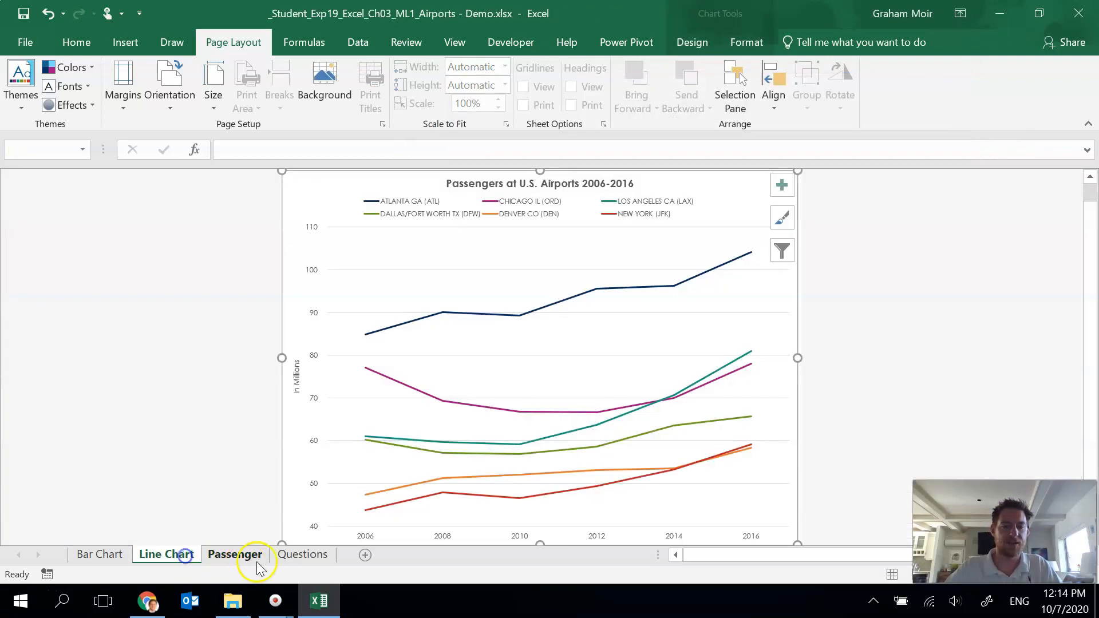
{"action": "left_click", "coordinate": [234, 555]}
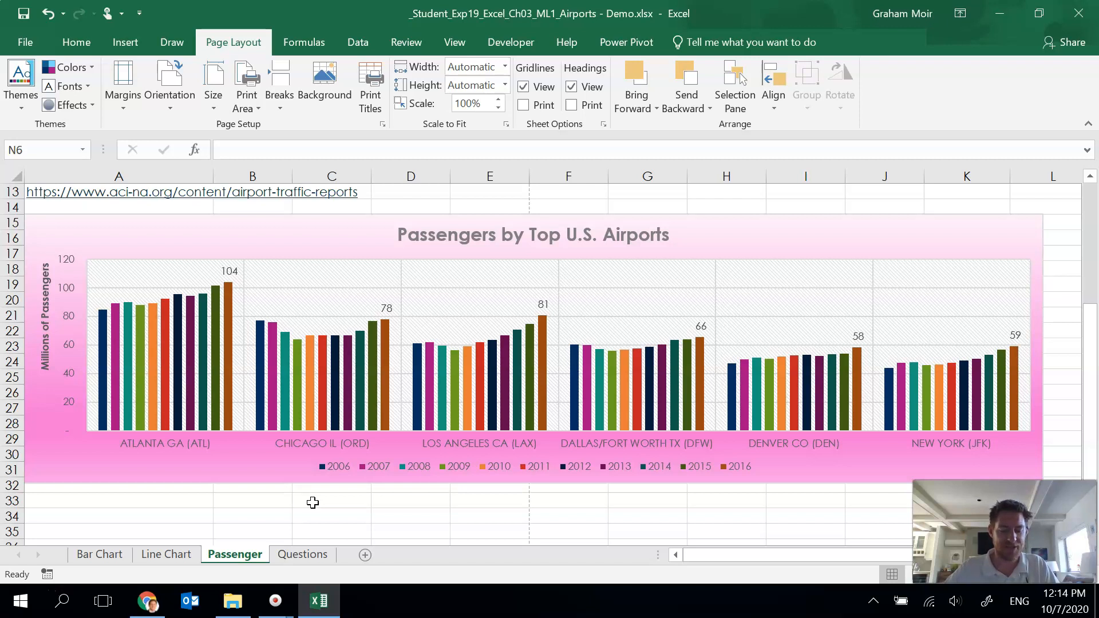
{"action": "left_click", "coordinate": [224, 556]}
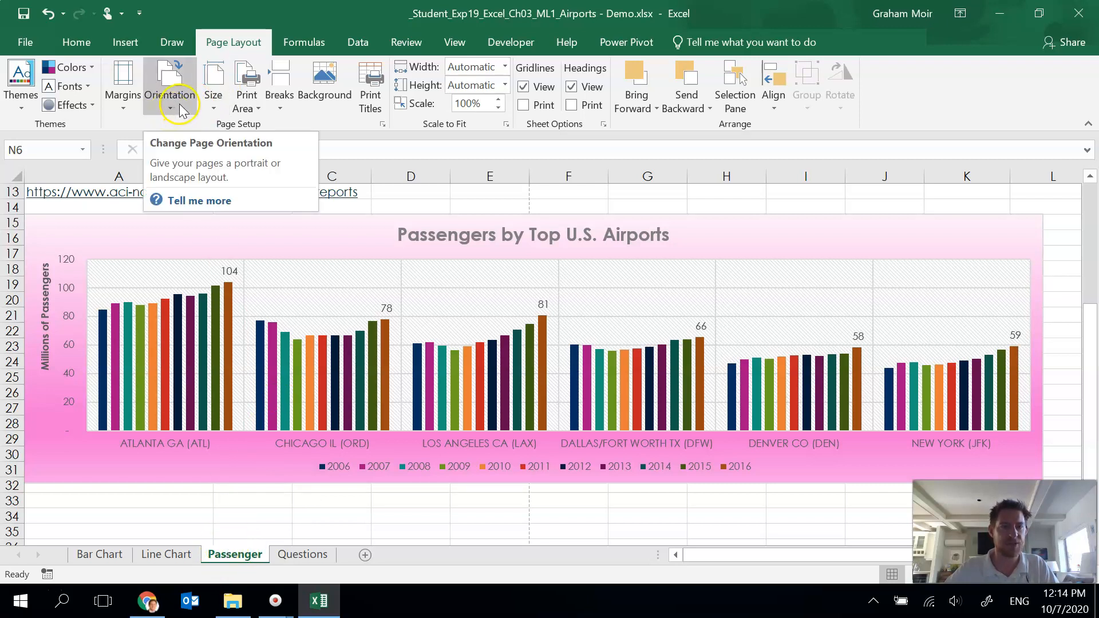
{"action": "left_click", "coordinate": [213, 97]}
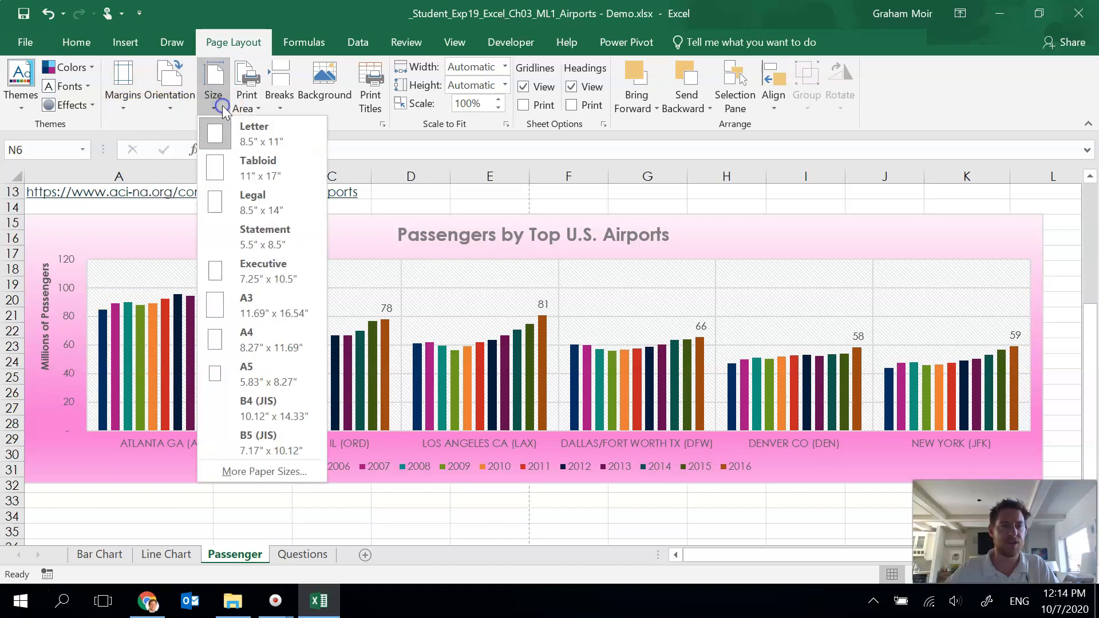
{"action": "left_click", "coordinate": [261, 212]}
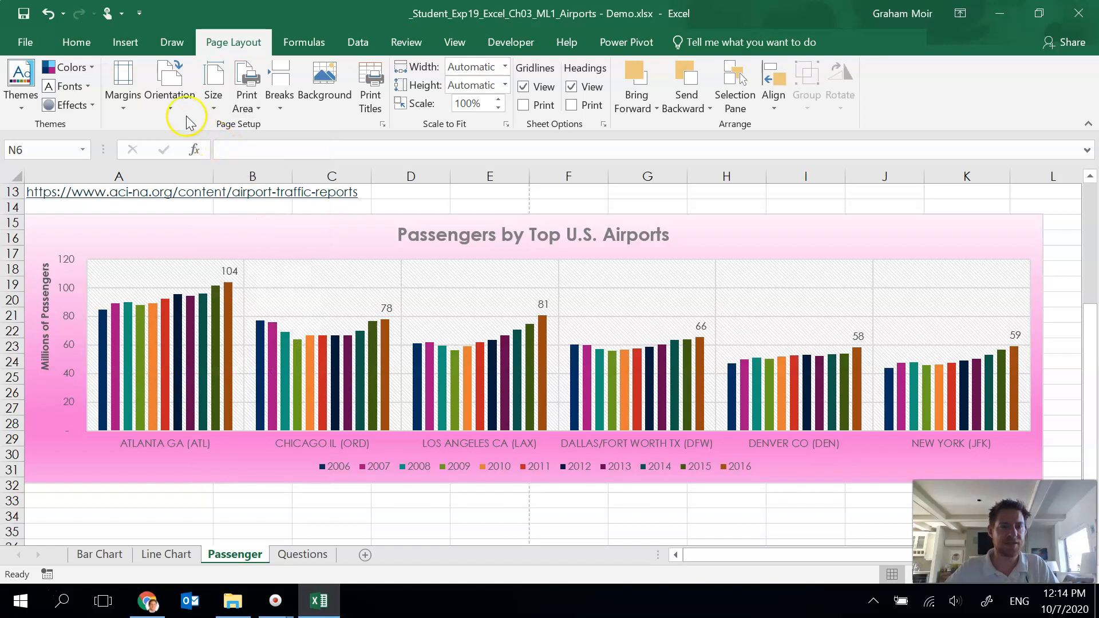
{"action": "left_click", "coordinate": [172, 99]}
{"action": "left_click", "coordinate": [179, 168]}
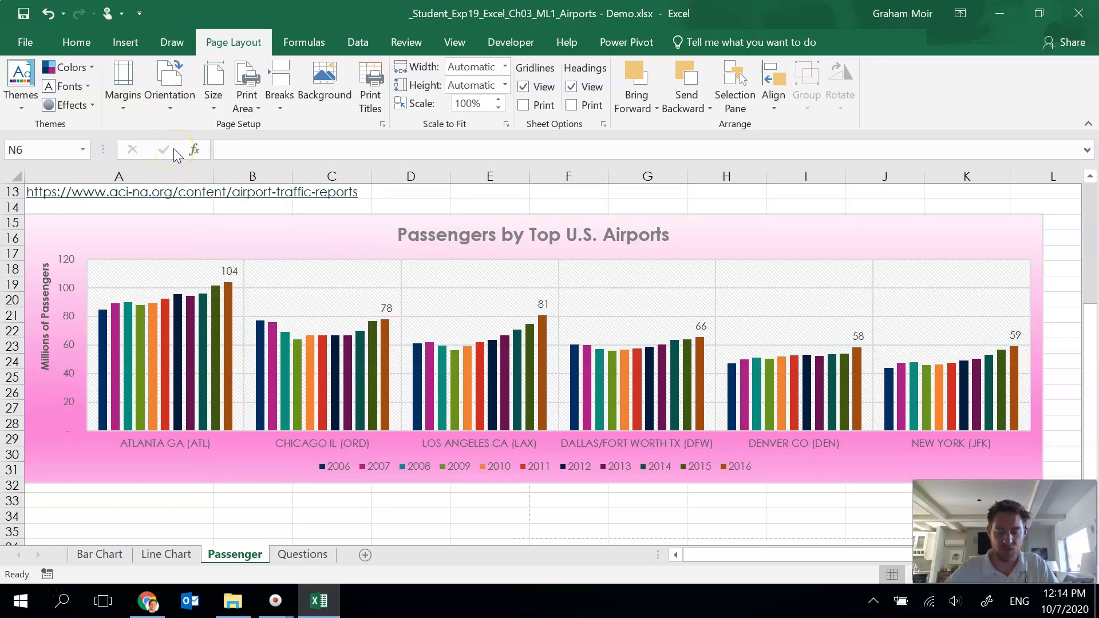
Step: Set the Passenger sheet's left and right margins to 0.3 and scale it to fit 1 page wide by 1 tall
{"action": "left_click", "coordinate": [122, 91]}
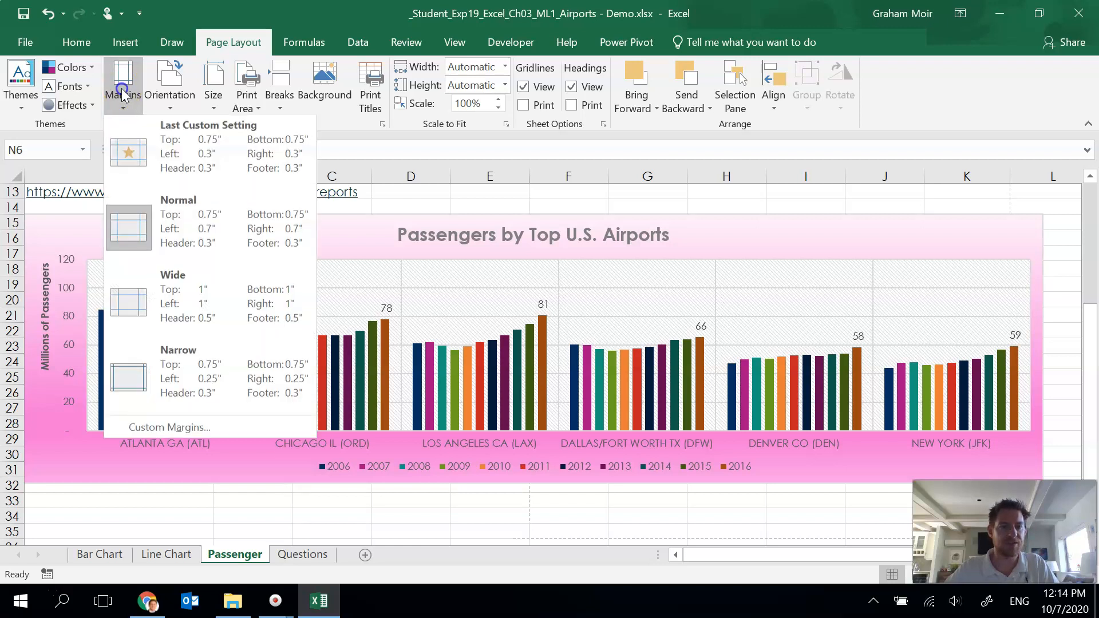
{"action": "left_click", "coordinate": [157, 429]}
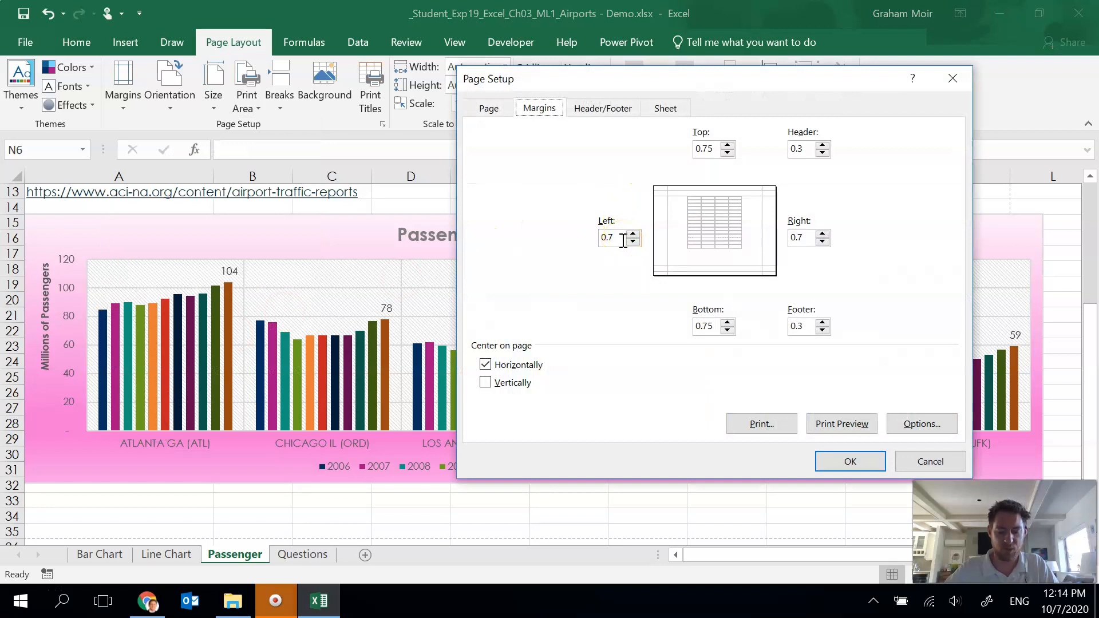
{"action": "left_click", "coordinate": [623, 240]}
{"action": "key", "text": "BackSpace"}
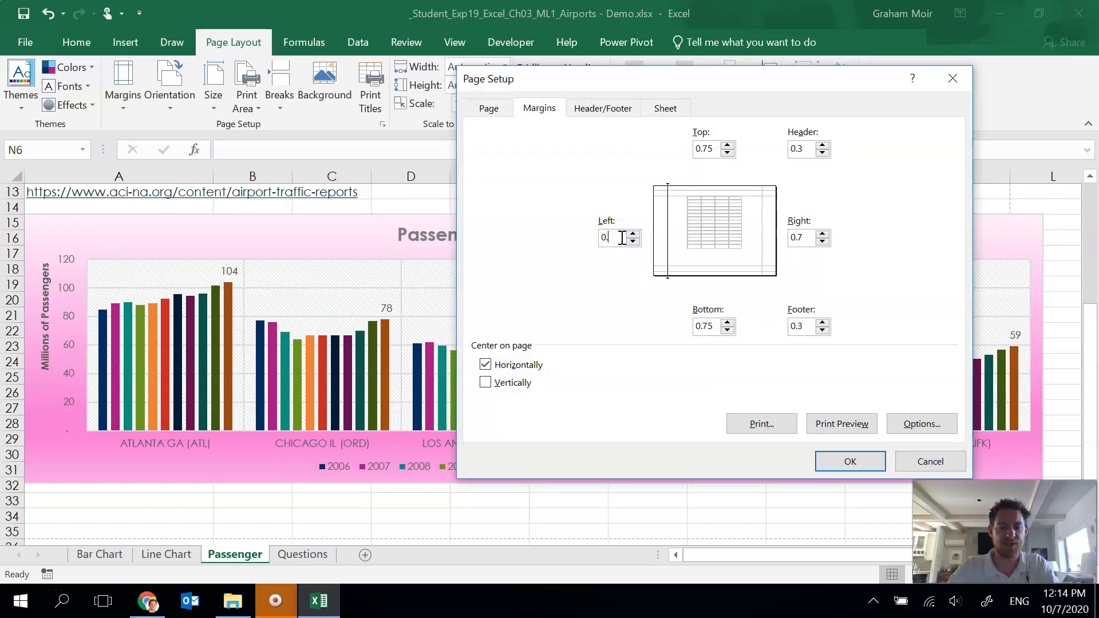
{"action": "type", "text": "3"}
{"action": "left_click", "coordinate": [811, 245]}
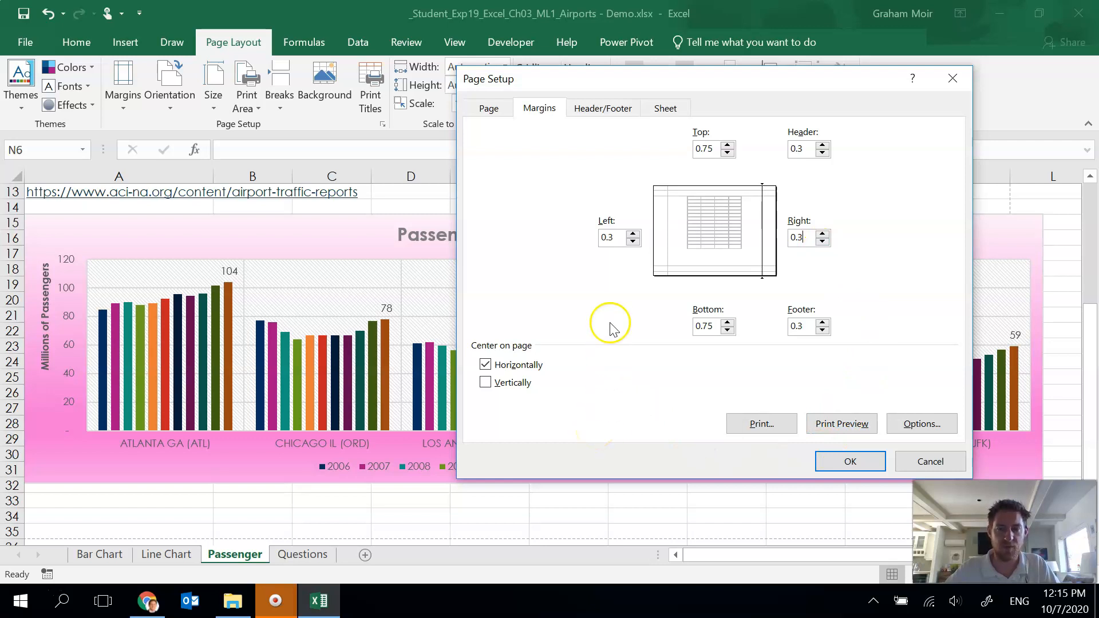
{"action": "left_click", "coordinate": [488, 109]}
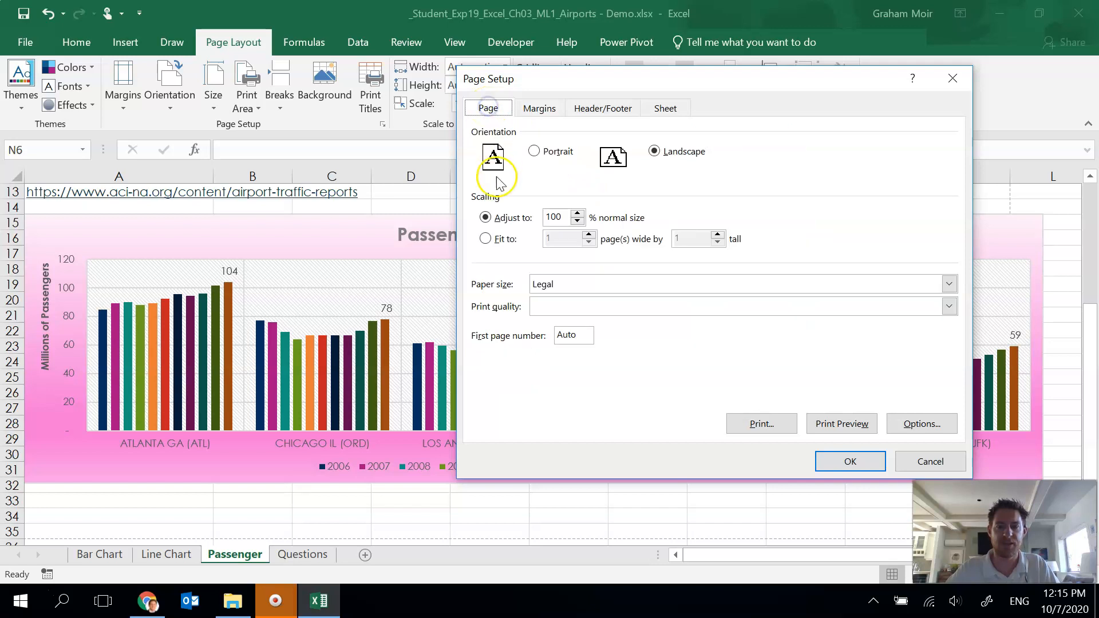
{"action": "left_click", "coordinate": [486, 239]}
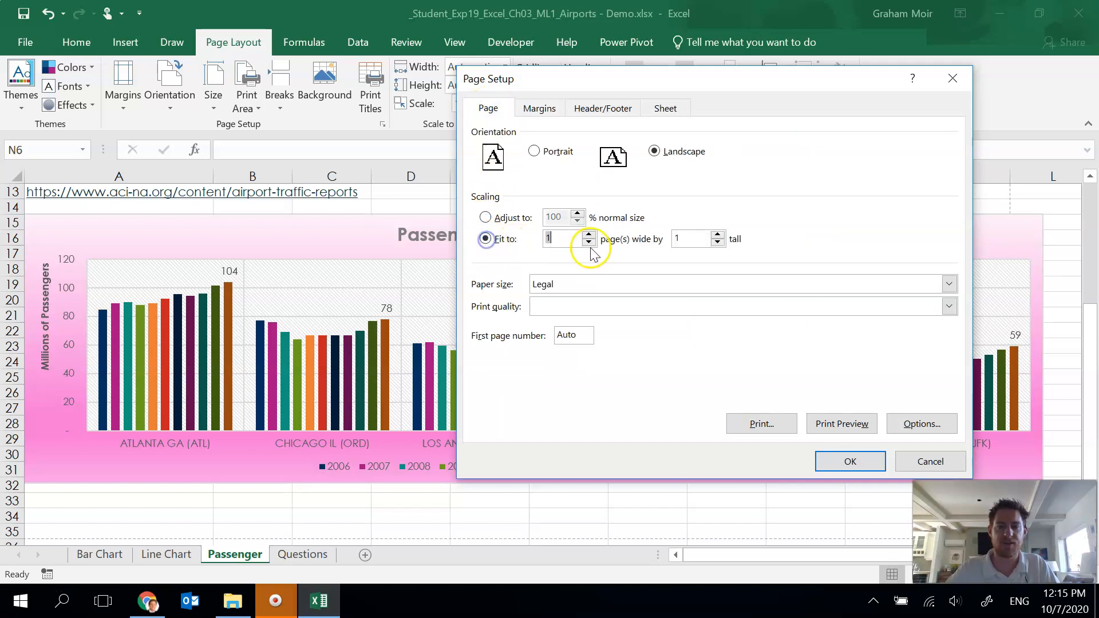
{"action": "left_click", "coordinate": [832, 465]}
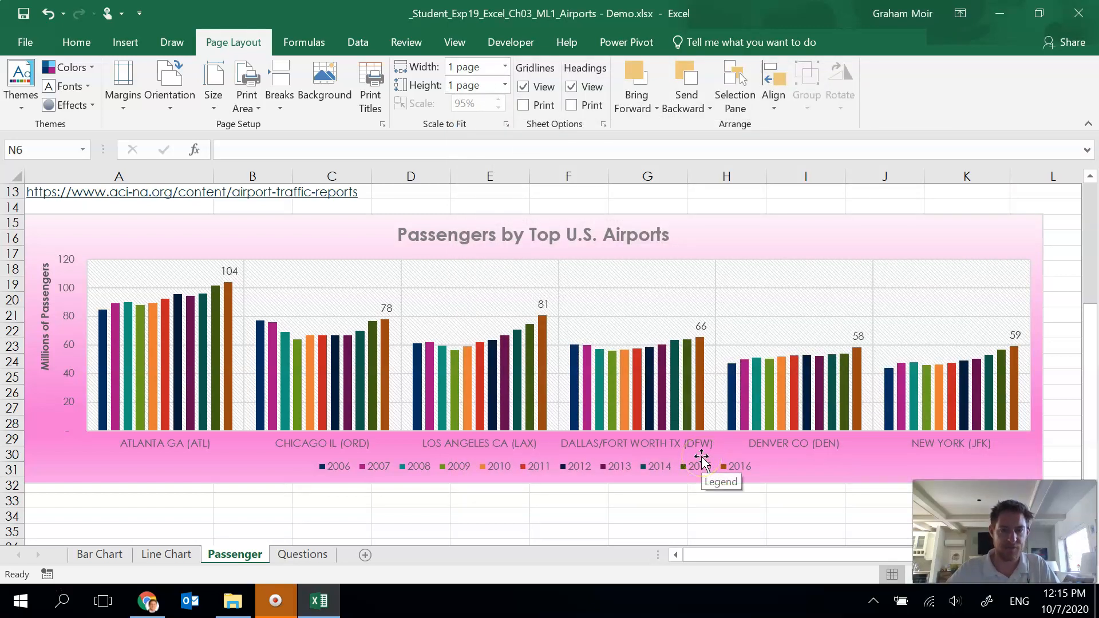
Step: Preview the Passenger sheet's printout
{"action": "left_click", "coordinate": [28, 45]}
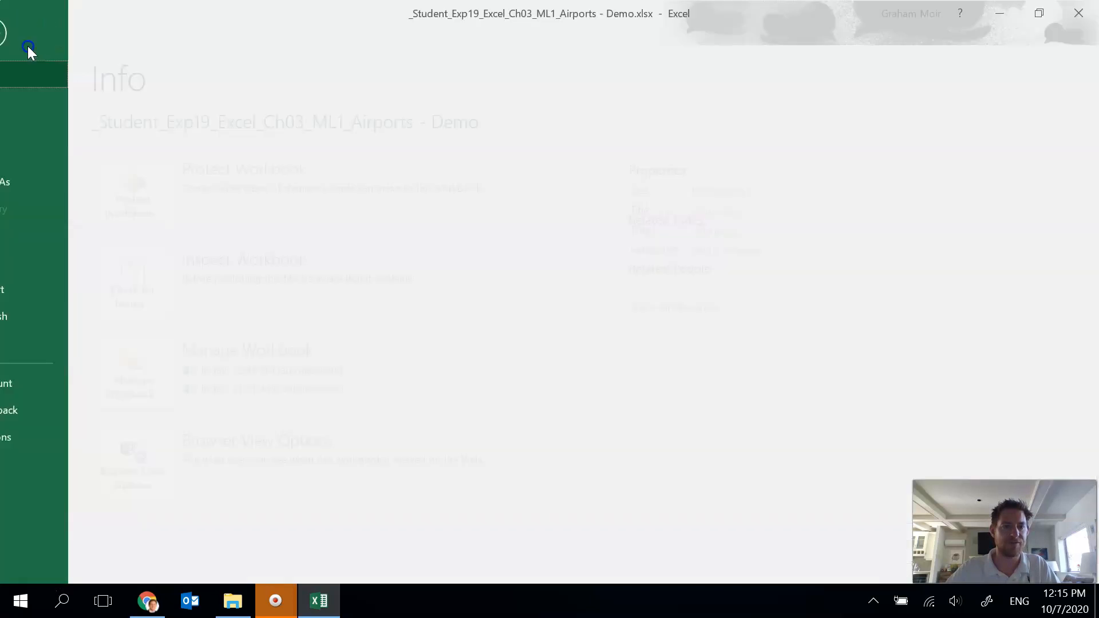
{"action": "left_click", "coordinate": [36, 242]}
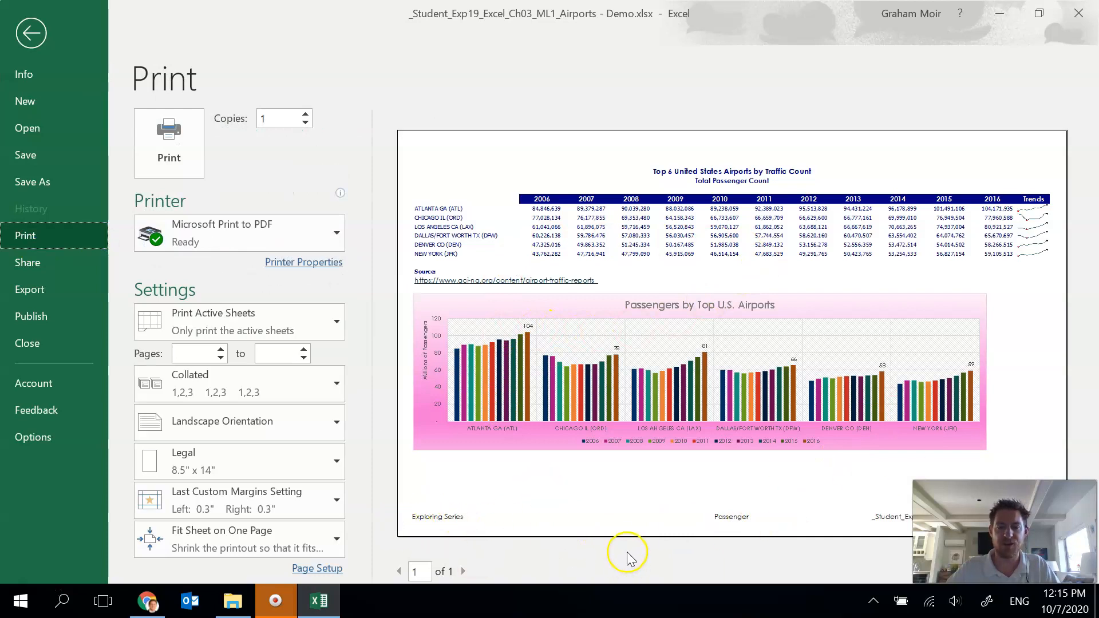
{"action": "left_click", "coordinate": [31, 32]}
{"action": "left_click", "coordinate": [519, 516]}
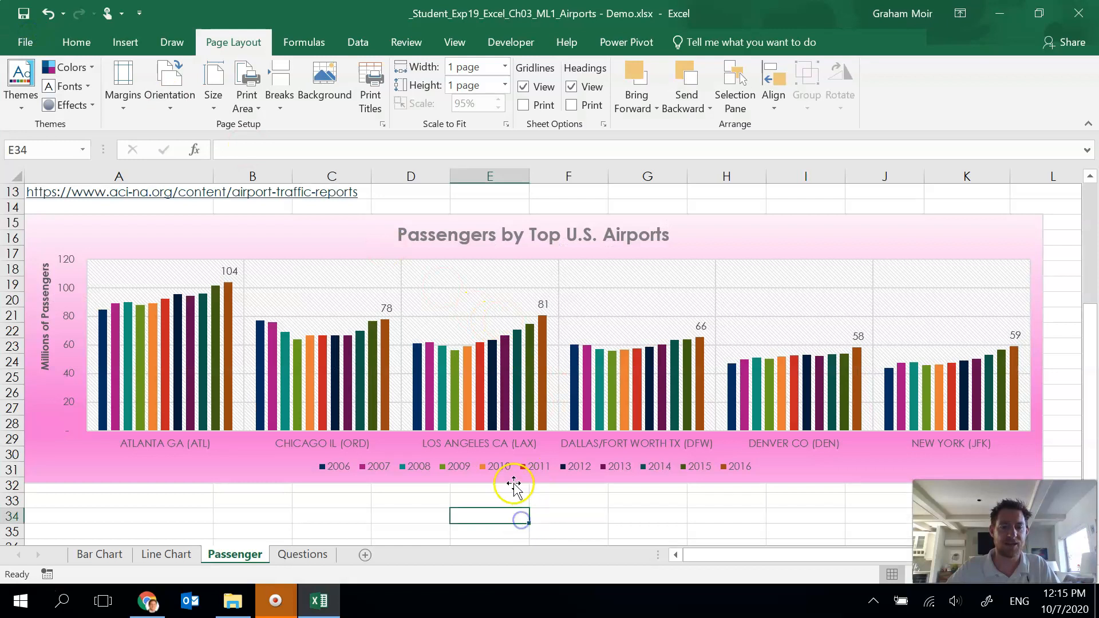